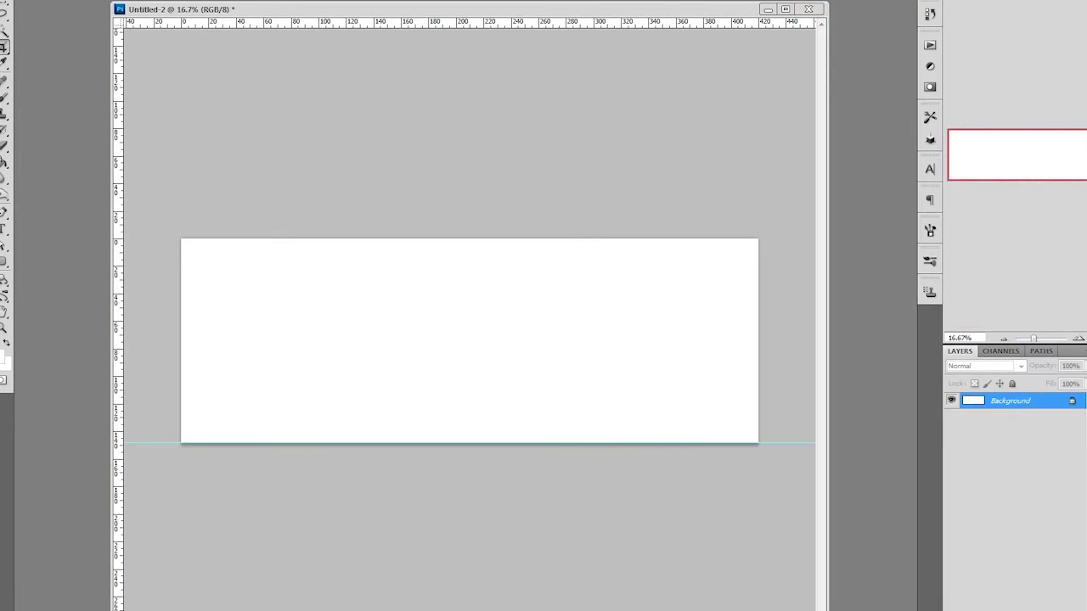
# Maximise the document window and sketch rolling hill lines and curly bushes in black
pyautogui.click(785, 8)
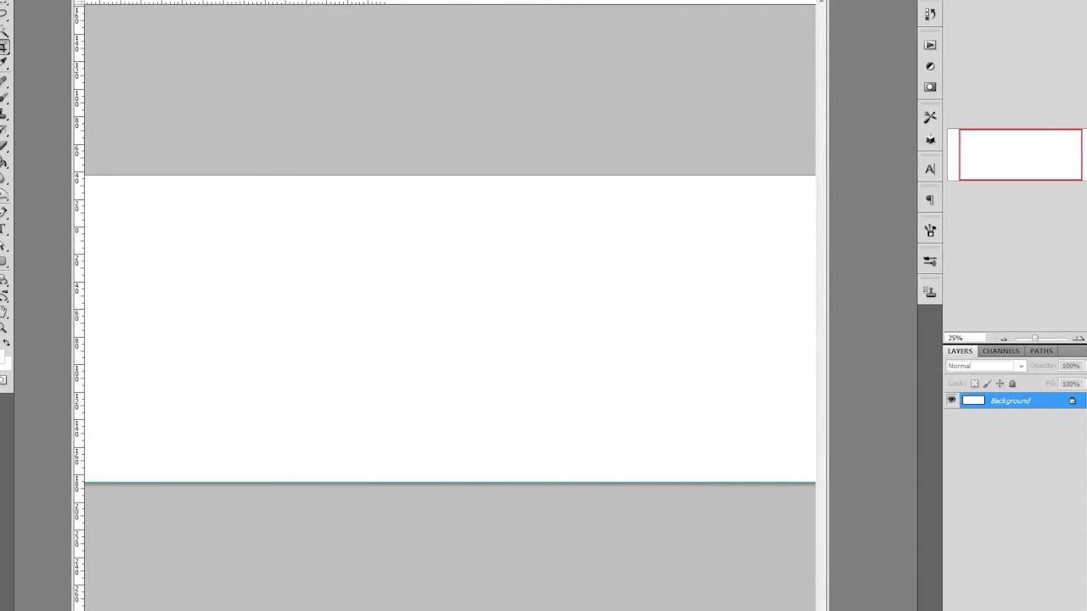
pyautogui.moveTo(293, 402); pyautogui.dragTo(480, 408)
pyautogui.moveTo(443, 404); pyautogui.dragTo(722, 424)
pyautogui.moveTo(619, 408); pyautogui.dragTo(782, 360)
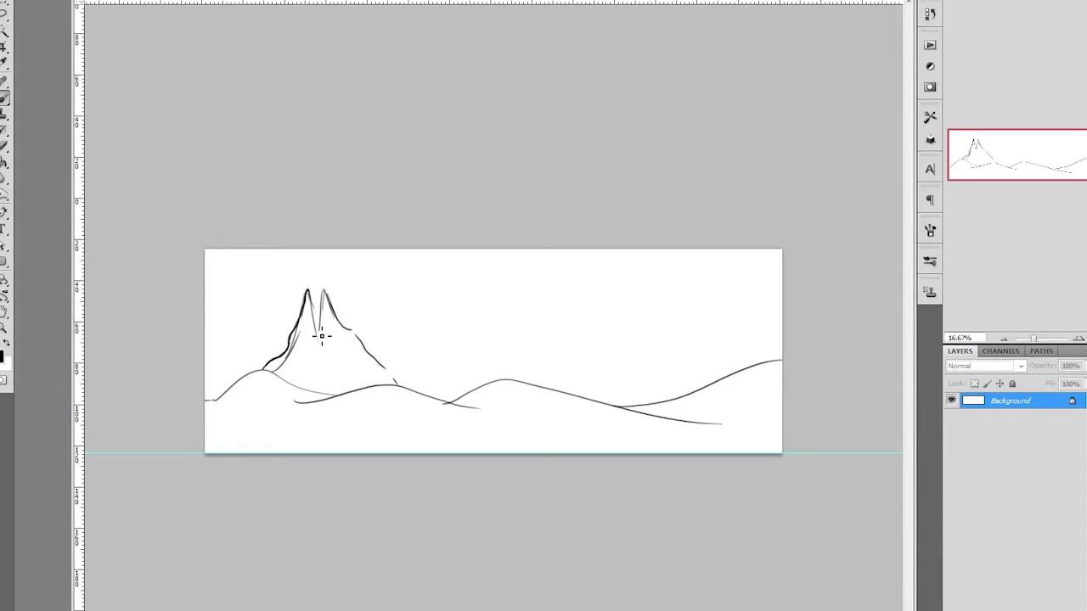
pyautogui.moveTo(217, 374)
pyautogui.mouseDown()
pyautogui.moveTo(340, 359)
pyautogui.moveTo(562, 381)
pyautogui.moveTo(596, 356)
pyautogui.moveTo(728, 370)
pyautogui.mouseUp()
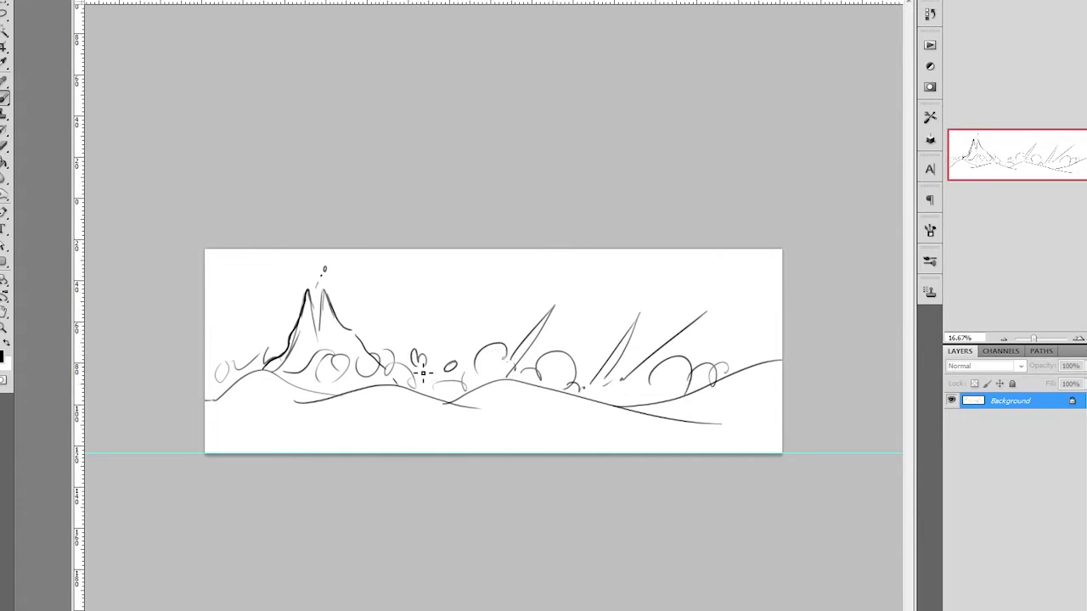
# Sketch a bottom-right curve, tall rock towers and long hill curves along the bottom
pyautogui.moveTo(599, 452); pyautogui.dragTo(825, 414)
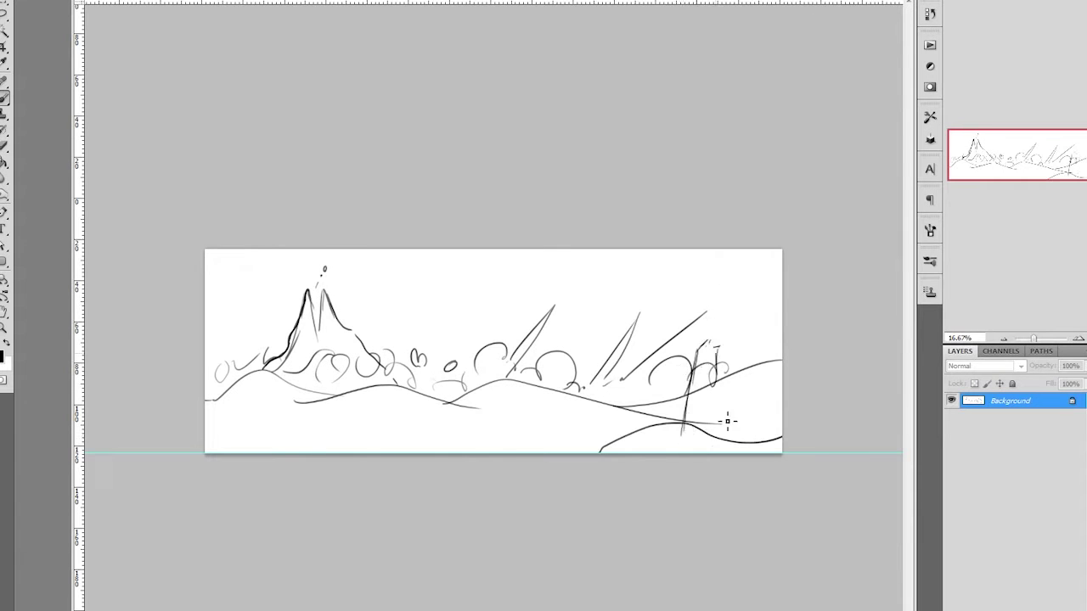
pyautogui.moveTo(733, 398)
pyautogui.mouseDown()
pyautogui.moveTo(767, 451)
pyautogui.moveTo(735, 455)
pyautogui.mouseUp()
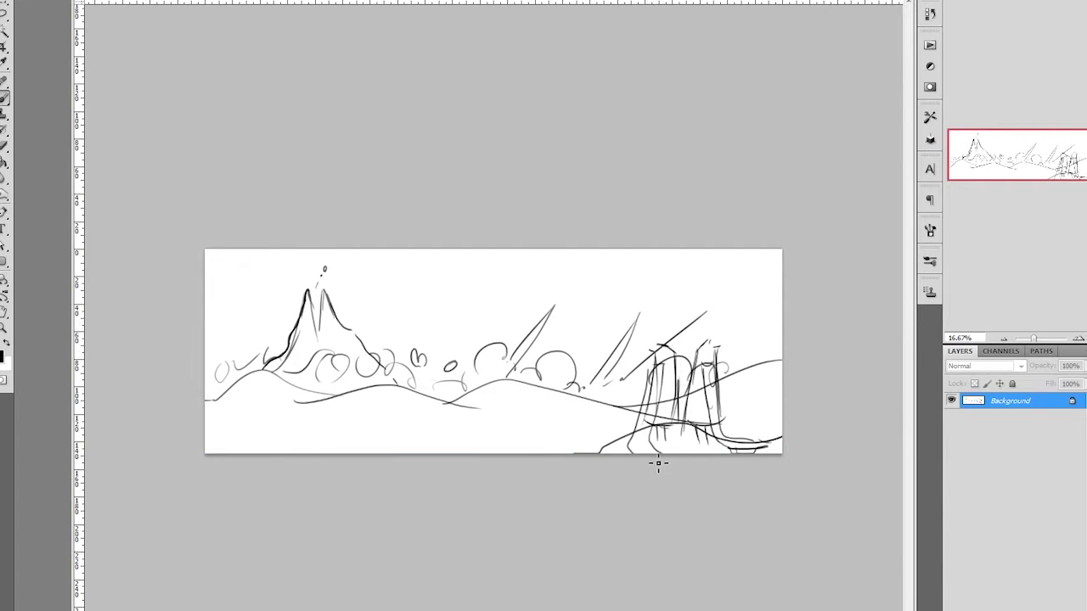
pyautogui.moveTo(206, 435); pyautogui.dragTo(365, 452)
pyautogui.moveTo(358, 443); pyautogui.dragTo(569, 428)
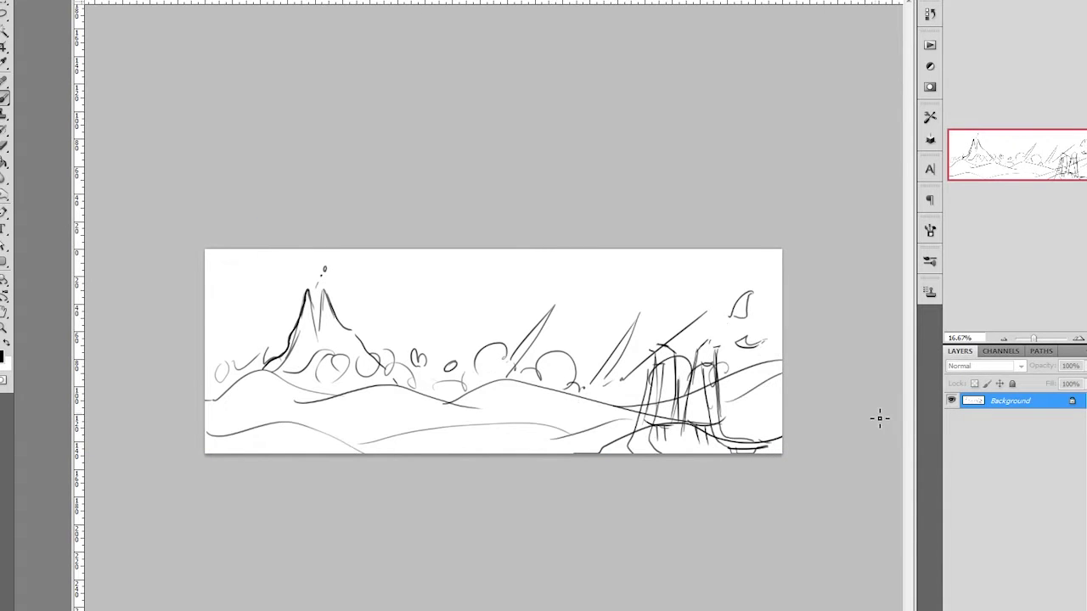
# Add new layers, cover the sketch in white, and fill the canvas with light green
pyautogui.hotkey('ctrl', 'shift', 'alt', 'n')
pyautogui.press('x')
pyautogui.hotkey('shift', 'BackSpace')
pyautogui.press('Return')
pyautogui.hotkey('ctrl', 'shift', 'alt', 'n')
pyautogui.click(5, 357)
pyautogui.click(485, 96)
pyautogui.click(390, 383)
# Move the sketch layer to the top and hide it, then choose a soft brush and new colour
pyautogui.click(1011, 432)
pyautogui.click(985, 365)
pyautogui.click(967, 386)
pyautogui.click(951, 401)
pyautogui.click(1003, 416)
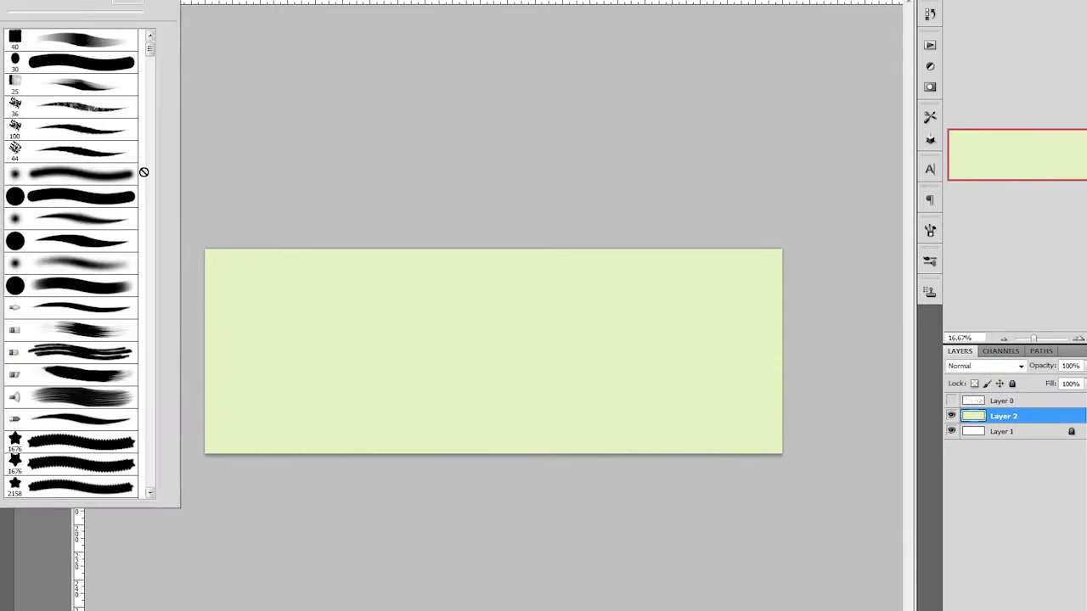
pyautogui.press('Escape')
pyautogui.click(4, 357)
pyautogui.press('Return')
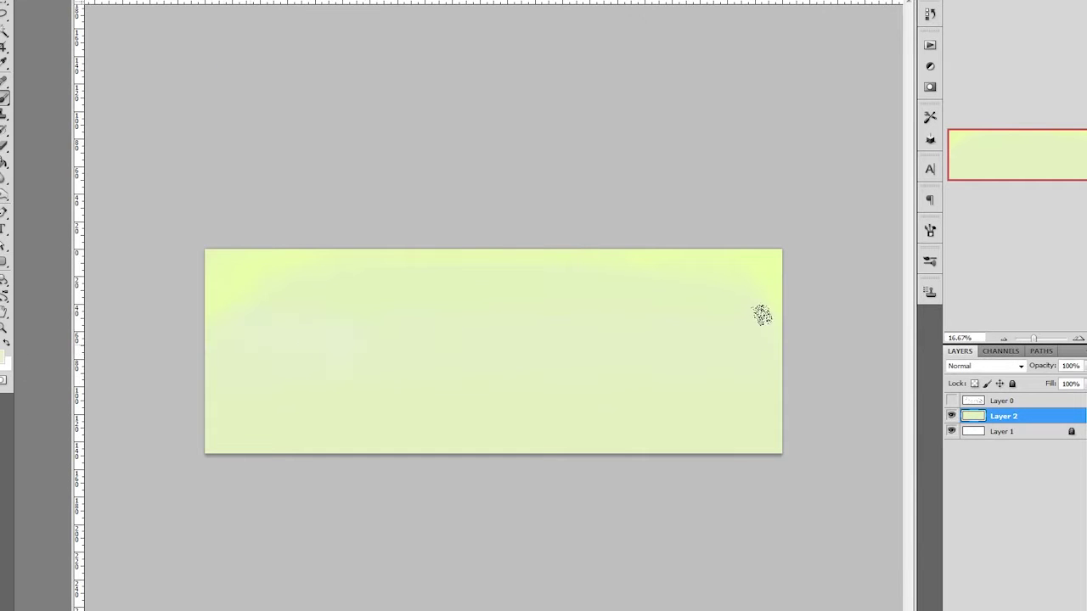
# Shift the background hue greener with Hue/Saturation and brush white mist across the lower banner
pyautogui.hotkey('ctrl', 'u')
pyautogui.moveTo(722, 53); pyautogui.dragTo(727, 54)
pyautogui.press('Return')
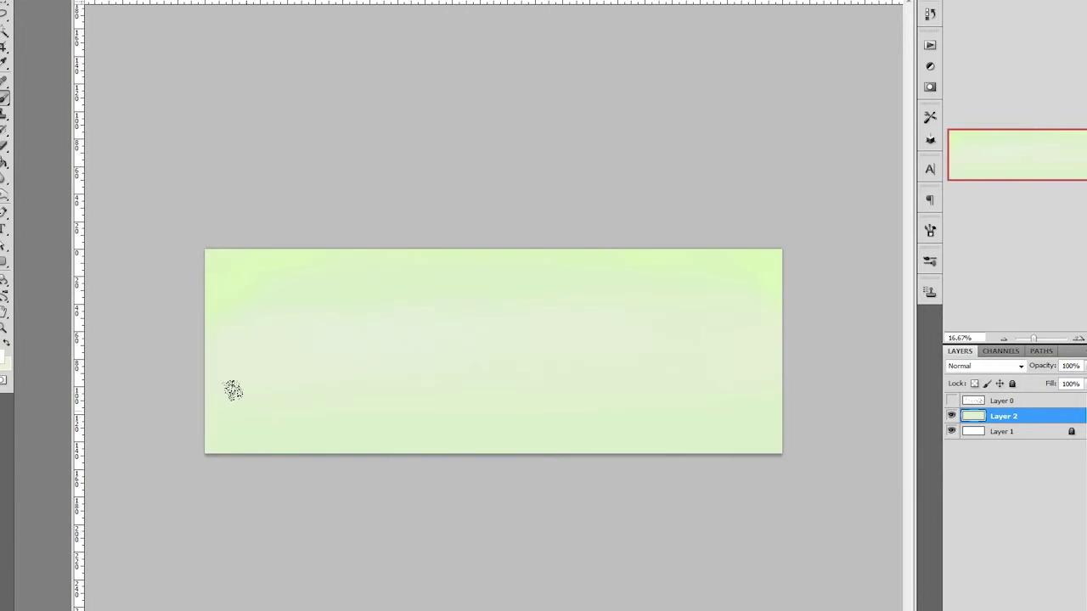
pyautogui.moveTo(232, 390)
pyautogui.mouseDown()
pyautogui.moveTo(241, 419)
pyautogui.moveTo(760, 394)
pyautogui.mouseUp()
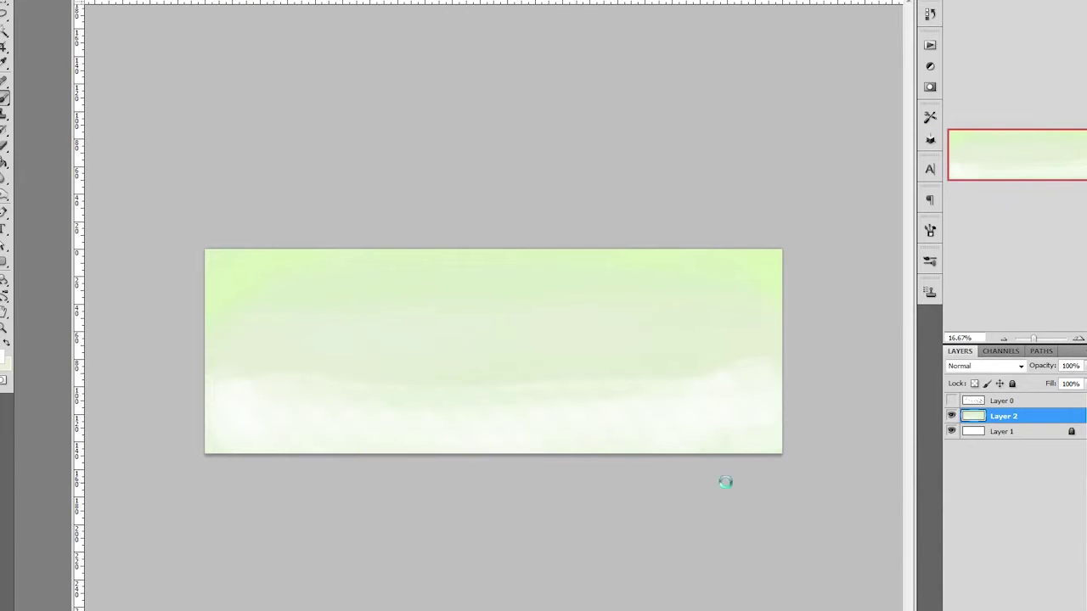
pyautogui.hotkey('ctrl', '+')
pyautogui.click(1062, 167)
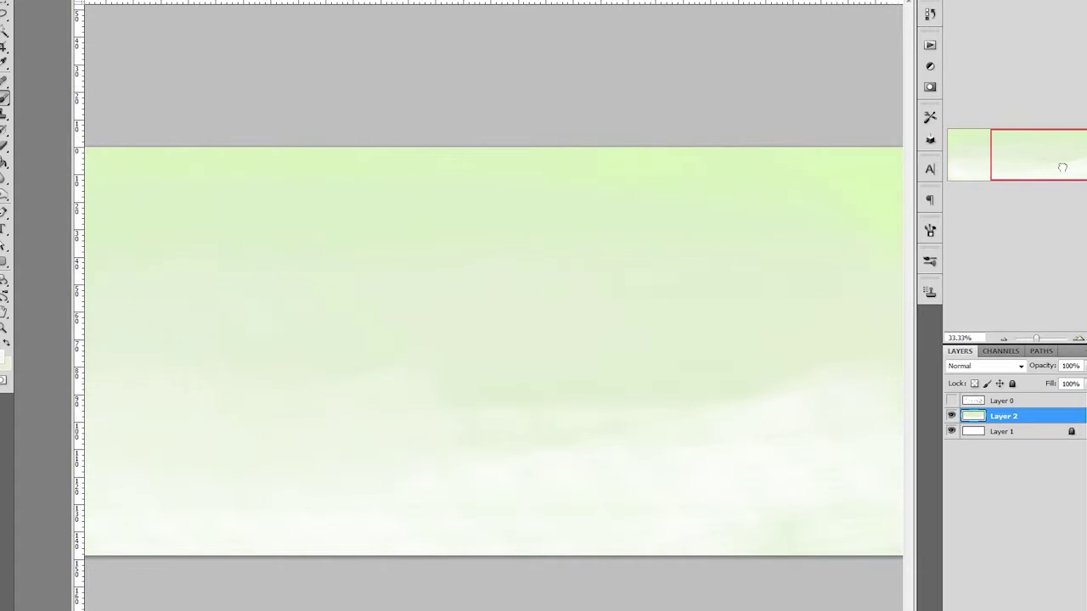
pyautogui.click(1003, 339)
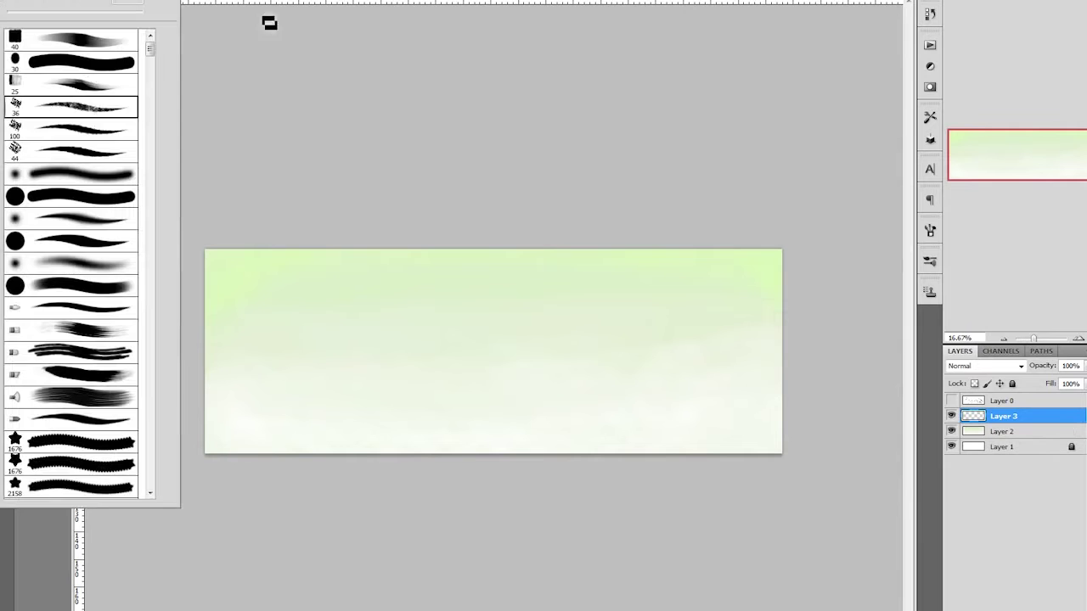
# On a new layer, paint the dark outline of the twin mountain peaks
pyautogui.click(951, 400)
pyautogui.moveTo(262, 368)
pyautogui.mouseDown()
pyautogui.moveTo(323, 314)
pyautogui.moveTo(376, 382)
pyautogui.mouseUp()
pyautogui.hotkey('ctrl', '+')
pyautogui.moveTo(310, 316)
pyautogui.mouseDown()
pyautogui.moveTo(296, 255)
pyautogui.moveTo(199, 404)
pyautogui.mouseUp()
pyautogui.moveTo(320, 228); pyautogui.dragTo(456, 436)
# On another new layer, fill the mountain interior and base with grey-green
pyautogui.hotkey('ctrl', 'shift', 'alt', 'n')
pyautogui.click(3, 356)
pyautogui.click(552, 99)
pyautogui.moveTo(306, 254)
pyautogui.mouseDown()
pyautogui.moveTo(254, 365)
pyautogui.moveTo(204, 399)
pyautogui.mouseUp()
pyautogui.moveTo(357, 280)
pyautogui.mouseDown()
pyautogui.moveTo(336, 315)
pyautogui.moveTo(391, 416)
pyautogui.mouseUp()
pyautogui.moveTo(255, 433); pyautogui.dragTo(433, 441)
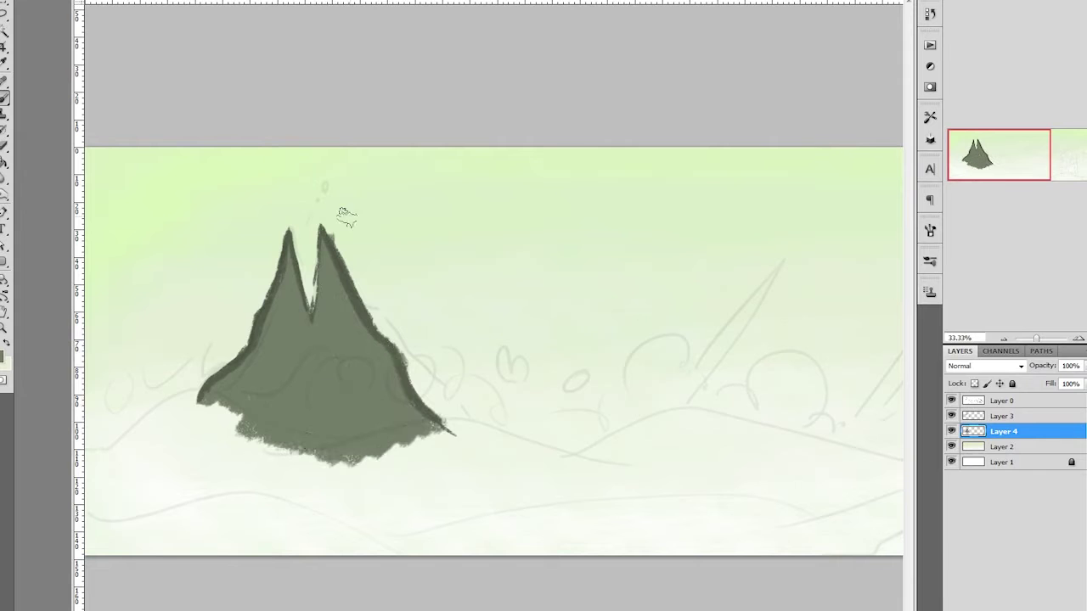
# Merge the mountain layers, lock transparency, add lighter texture, fade the base and darken the middle
pyautogui.click(985, 413)
pyautogui.press('Delete')
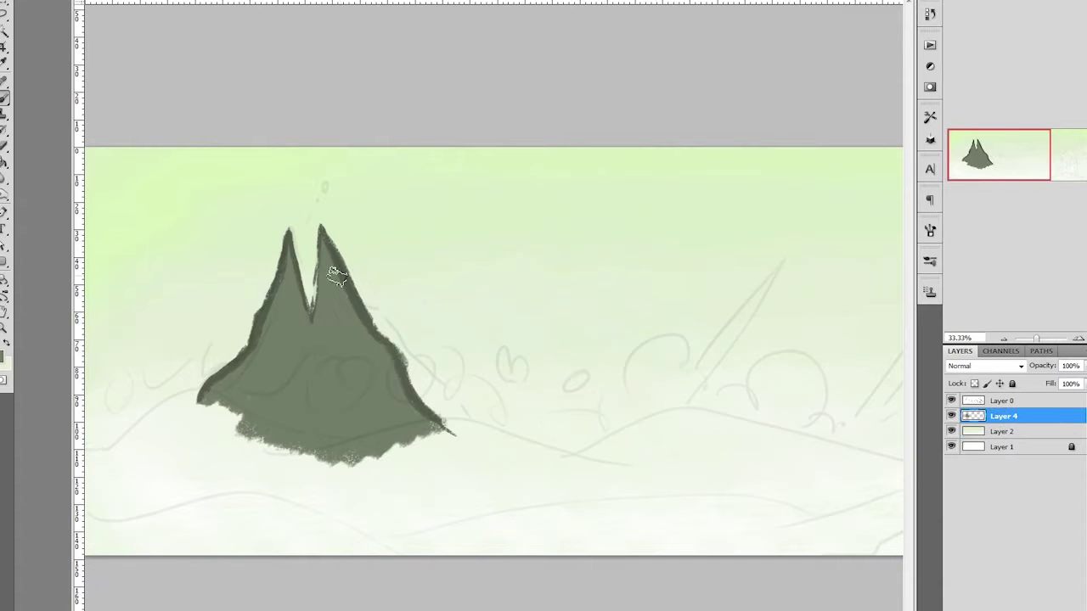
pyautogui.press('/')
pyautogui.moveTo(187, 368)
pyautogui.mouseDown()
pyautogui.moveTo(388, 359)
pyautogui.moveTo(225, 335)
pyautogui.moveTo(323, 420)
pyautogui.mouseUp()
pyautogui.moveTo(243, 428)
pyautogui.mouseDown()
pyautogui.moveTo(318, 444)
pyautogui.moveTo(400, 431)
pyautogui.mouseUp()
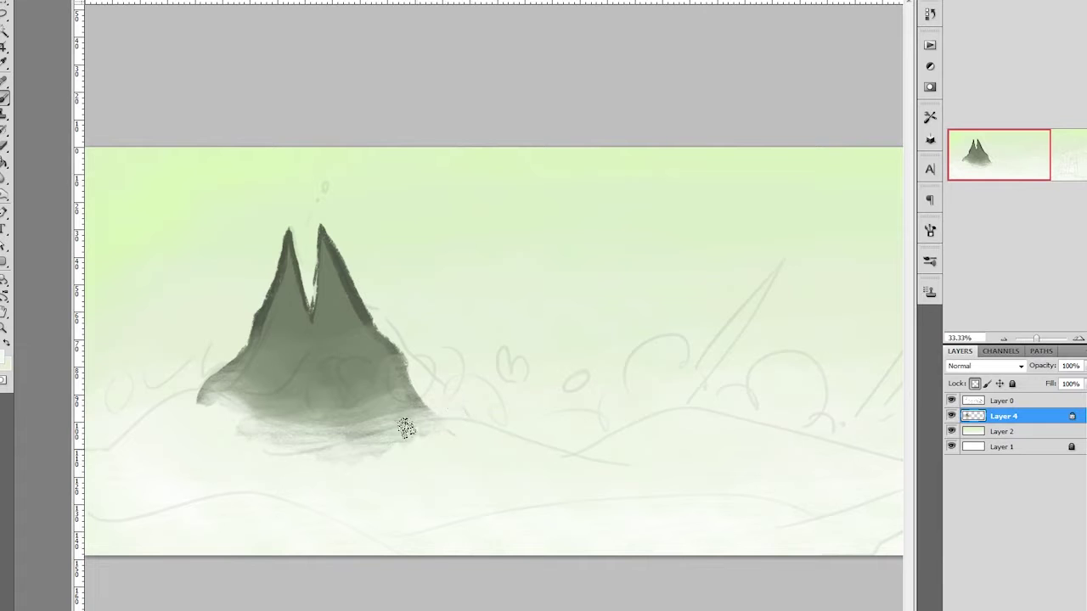
pyautogui.press('x')
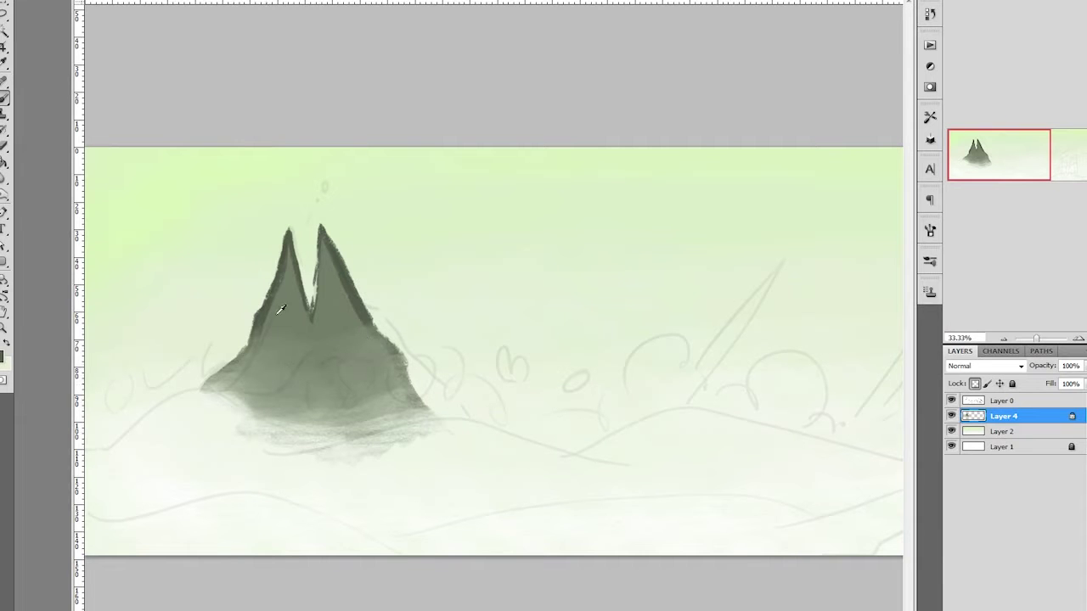
pyautogui.moveTo(276, 339); pyautogui.dragTo(370, 305)
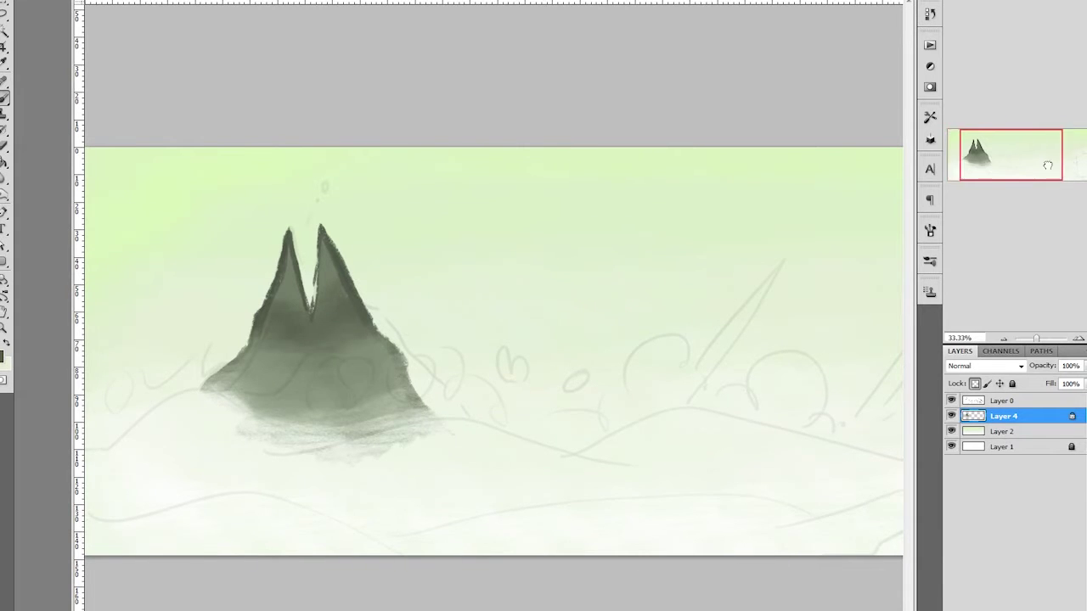
# On a new layer, paint white curly cloud swirls across the mountain base and to its right
pyautogui.hotkey('ctrl', 'shift', 'alt', 'n')
pyautogui.moveTo(140, 378)
pyautogui.mouseDown()
pyautogui.moveTo(160, 408)
pyautogui.moveTo(251, 437)
pyautogui.moveTo(364, 388)
pyautogui.moveTo(333, 450)
pyautogui.mouseUp()
pyautogui.moveTo(392, 435); pyautogui.dragTo(424, 384)
pyautogui.moveTo(459, 353); pyautogui.dragTo(442, 402)
pyautogui.moveTo(519, 389)
pyautogui.mouseDown()
pyautogui.moveTo(602, 369)
pyautogui.moveTo(650, 405)
pyautogui.moveTo(767, 383)
pyautogui.moveTo(485, 413)
pyautogui.moveTo(641, 366)
pyautogui.mouseUp()
# Hide the sketch, add white curls and leaf-shaped swirls on the right, and rotate them slightly
pyautogui.click(950, 400)
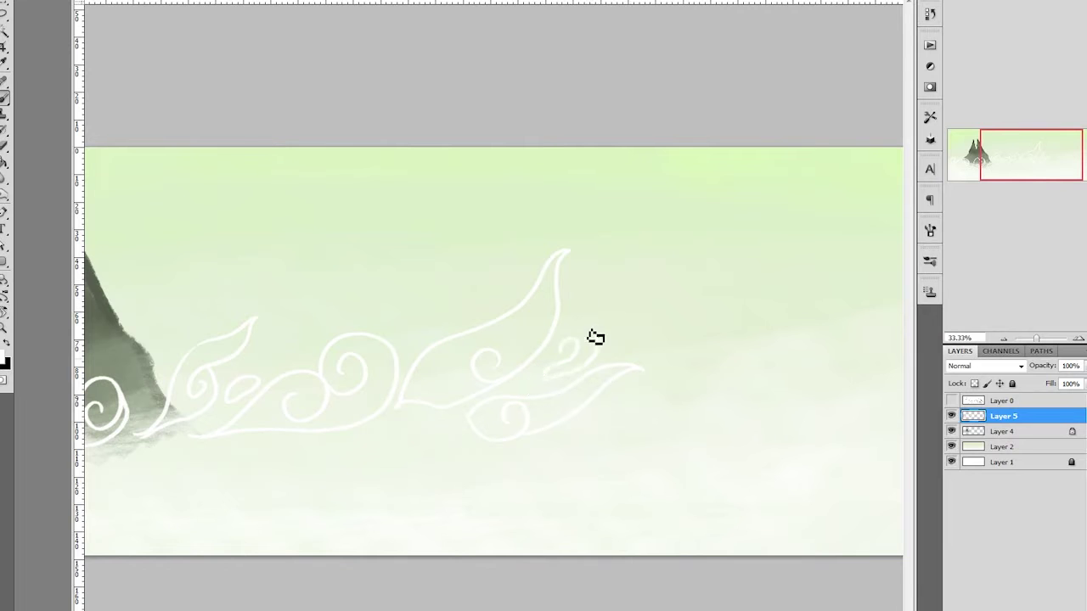
pyautogui.moveTo(412, 353); pyautogui.dragTo(332, 354)
pyautogui.moveTo(556, 389); pyautogui.dragTo(653, 398)
pyautogui.moveTo(607, 365); pyautogui.dragTo(756, 415)
pyautogui.moveTo(747, 340); pyautogui.dragTo(868, 231)
pyautogui.moveTo(798, 339); pyautogui.dragTo(836, 382)
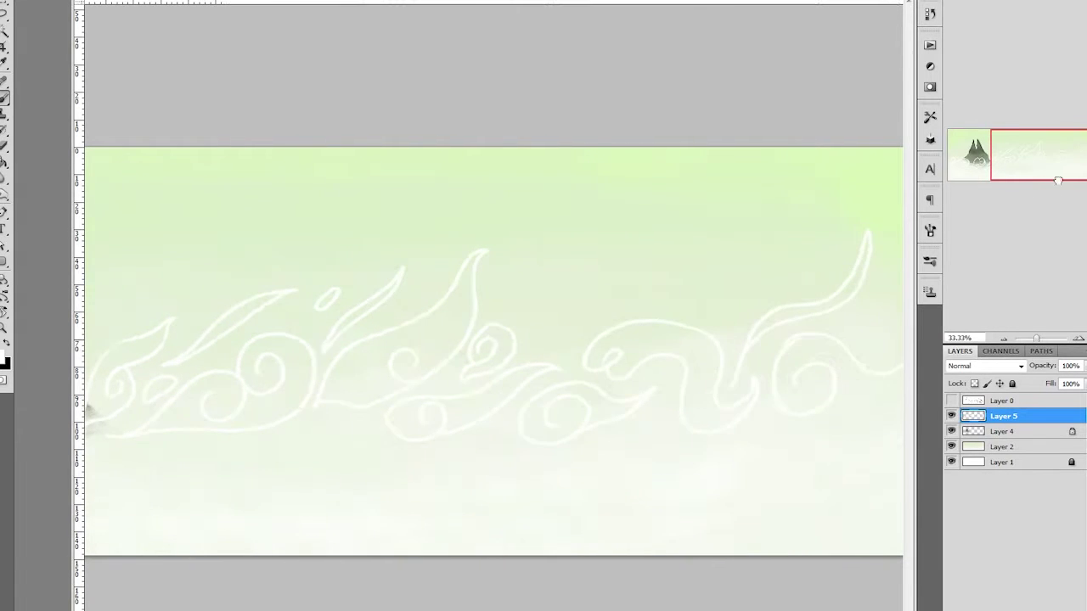
pyautogui.hotkey('ctrl', '-')
pyautogui.hotkey('ctrl', 't')
pyautogui.moveTo(897, 273); pyautogui.dragTo(897, 279)
# Fill the cloud swirls with soft solid white from the mountain to the right edge
pyautogui.moveTo(254, 399); pyautogui.dragTo(303, 399)
pyautogui.moveTo(127, 408); pyautogui.dragTo(319, 405)
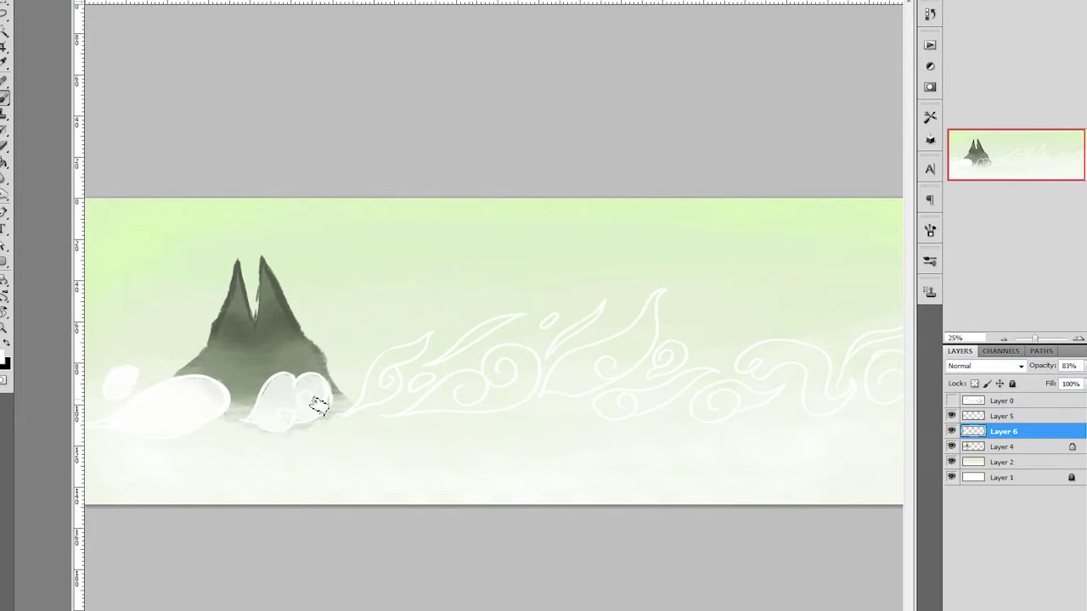
pyautogui.moveTo(399, 381)
pyautogui.mouseDown()
pyautogui.moveTo(388, 369)
pyautogui.moveTo(420, 417)
pyautogui.moveTo(529, 360)
pyautogui.moveTo(587, 370)
pyautogui.moveTo(564, 376)
pyautogui.mouseUp()
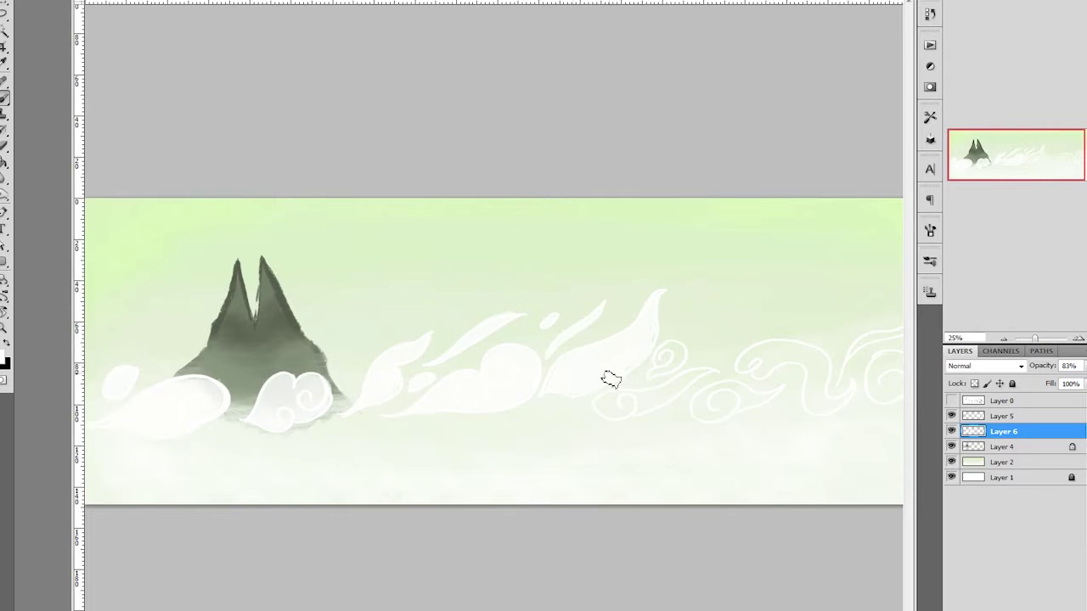
pyautogui.moveTo(696, 383)
pyautogui.mouseDown()
pyautogui.moveTo(668, 400)
pyautogui.moveTo(722, 356)
pyautogui.moveTo(776, 369)
pyautogui.mouseUp()
pyautogui.moveTo(835, 340); pyautogui.dragTo(862, 371)
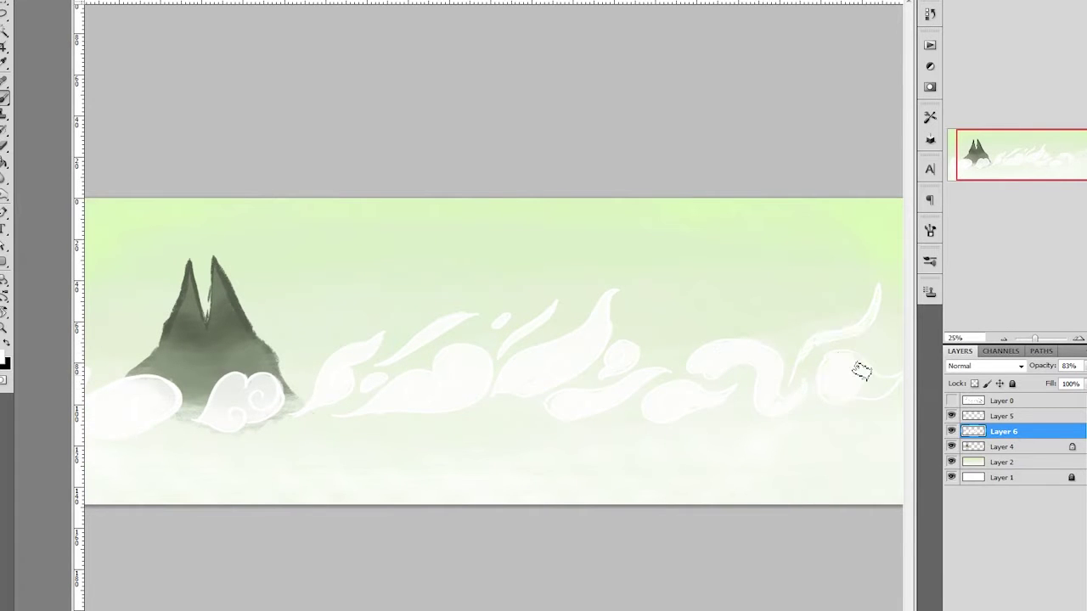
pyautogui.hotkey('ctrl', '-')
pyautogui.hotkey('ctrl', 'shift', 'alt', 'n')
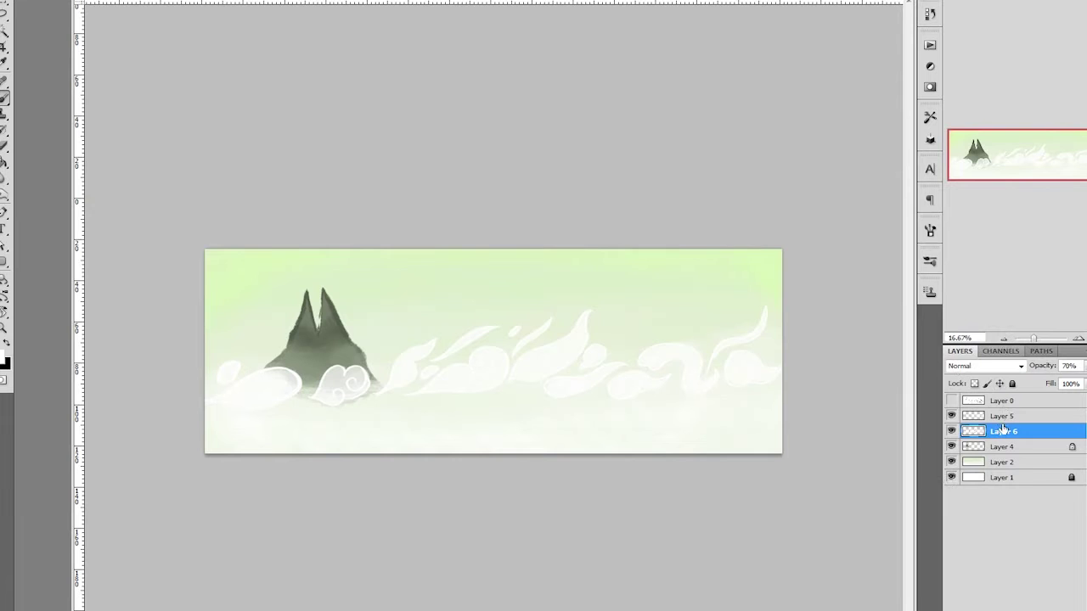
# Add a glow layer near the top and Gaussian-blur the glow above the peaks
pyautogui.moveTo(1013, 459); pyautogui.dragTo(1010, 455)
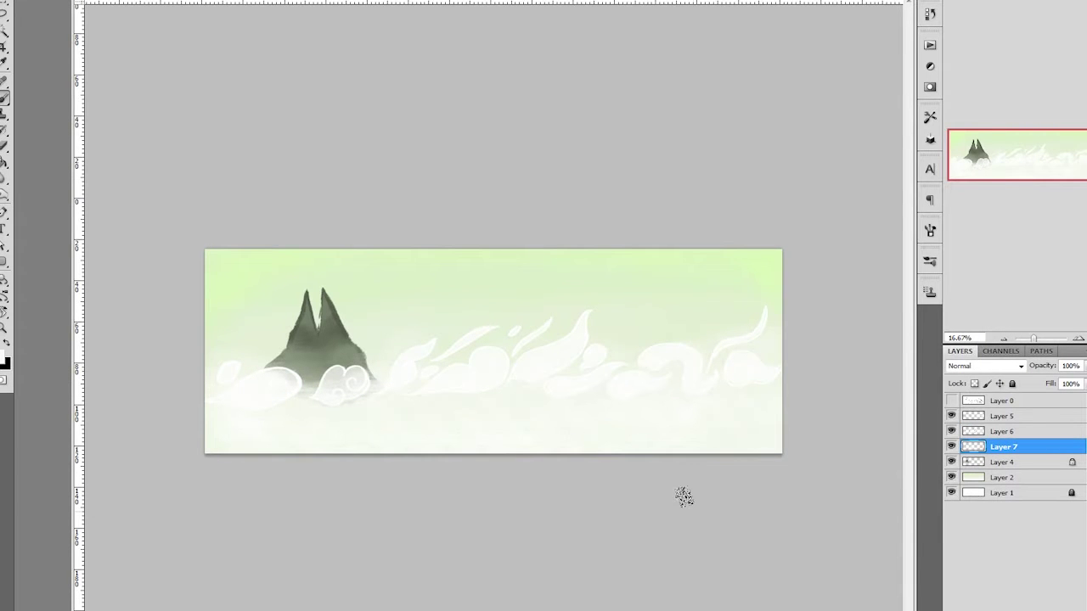
pyautogui.hotkey('alt', '[')
pyautogui.hotkey('alt', '[')
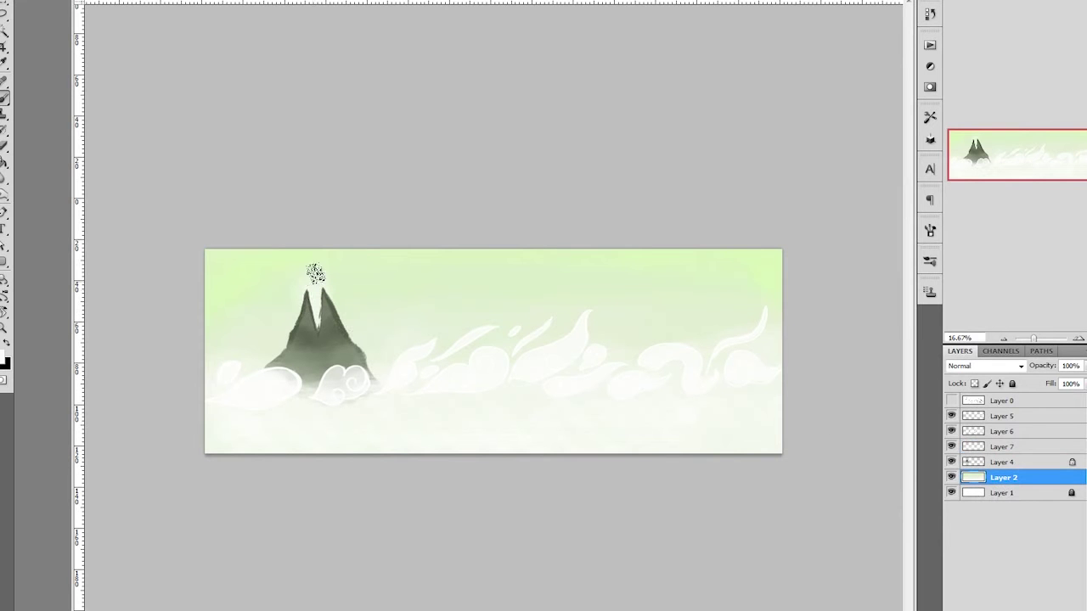
pyautogui.hotkey('ctrl', 'shift', 'alt', 'n')
pyautogui.hotkey('ctrl', ']')
pyautogui.hotkey('ctrl', ']')
pyautogui.hotkey('ctrl', ']')
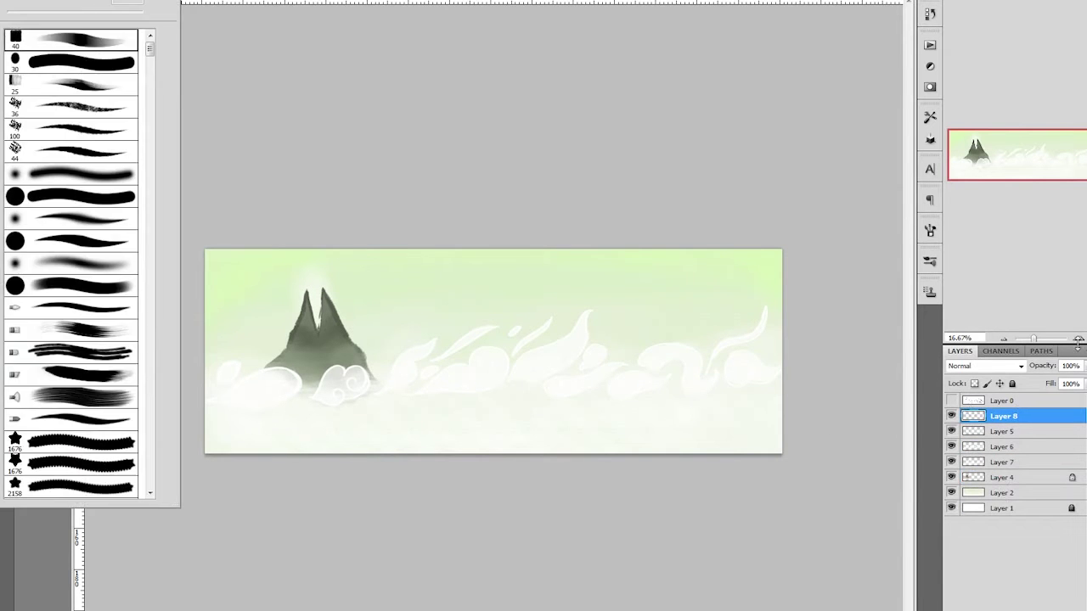
pyautogui.hotkey('ctrl', '+')
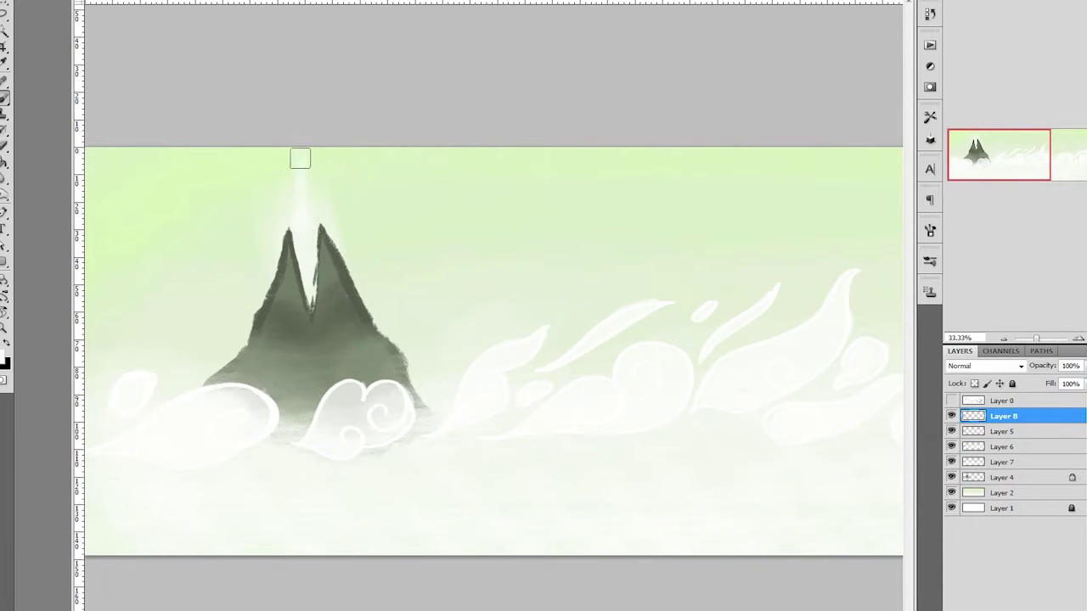
pyautogui.hotkey('alt', 't')
pyautogui.press('b')
pyautogui.press('g')
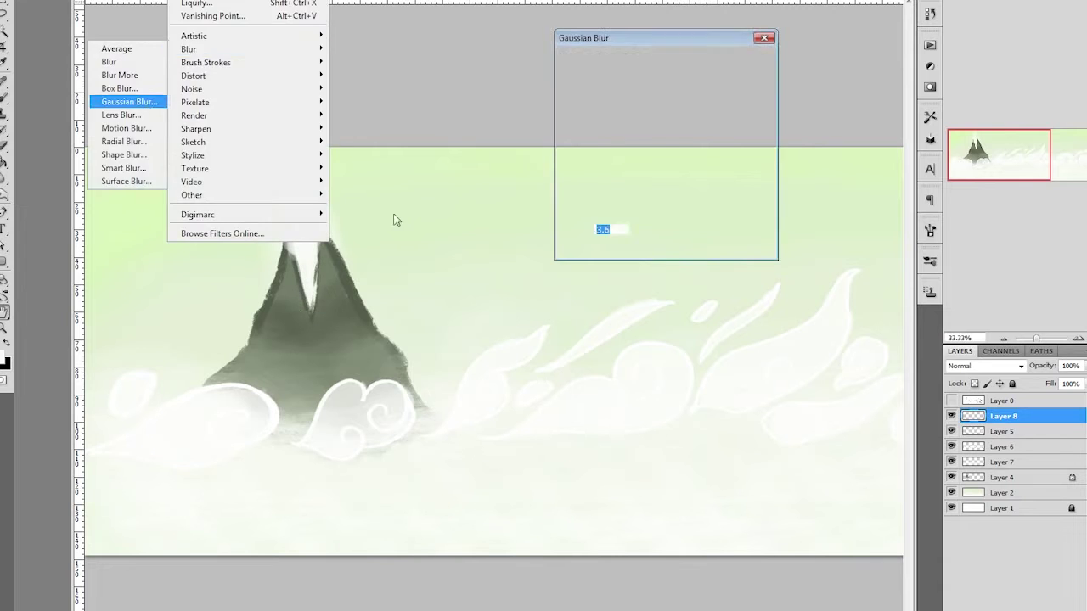
pyautogui.press('Return')
# Pick a new colour on a fresh layer and darken the glow with a Curves adjustment
pyautogui.hotkey('ctrl', 'shift', 'alt', 'n')
pyautogui.click(4, 361)
pyautogui.click(552, 95)
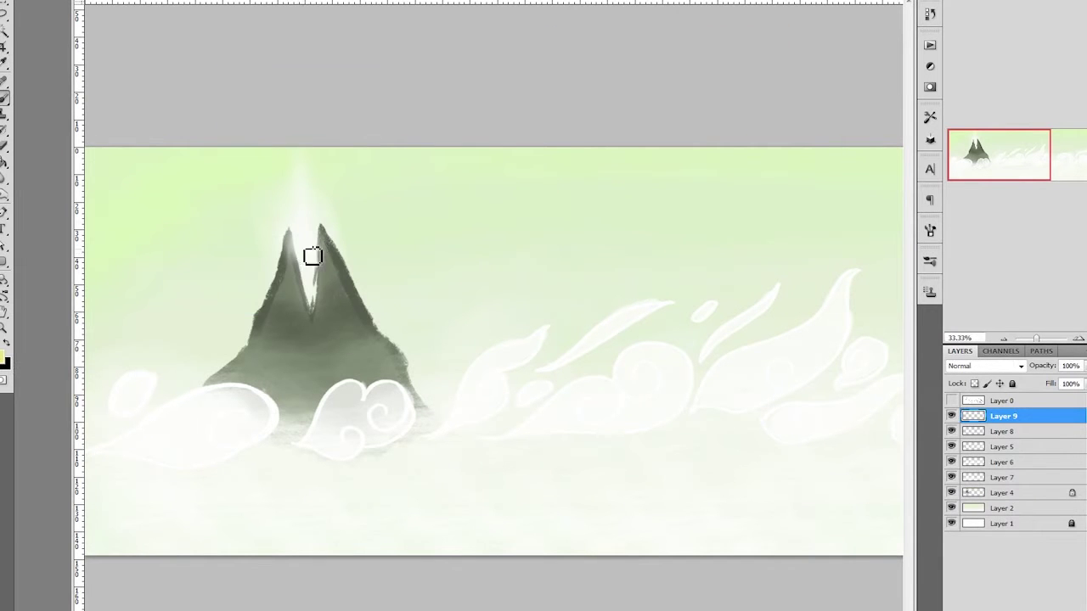
pyautogui.hotkey('ctrl', 'm')
pyautogui.moveTo(829, 319); pyautogui.dragTo(806, 319)
pyautogui.moveTo(654, 319); pyautogui.dragTo(699, 319)
pyautogui.moveTo(751, 221); pyautogui.dragTo(772, 242)
pyautogui.press('Return')
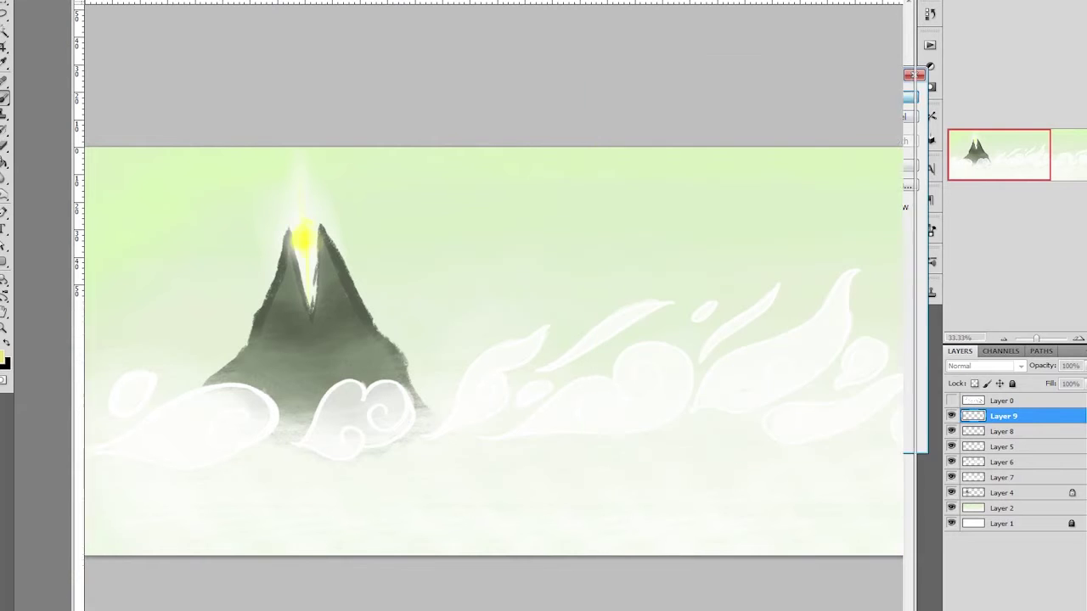
# Blur the glow again and try blend modes on Layer 9, returning it to Normal
pyautogui.hotkey('alt', 't')
pyautogui.press('b')
pyautogui.press('g')
pyautogui.press('Return')
pyautogui.click(973, 366)
pyautogui.press('Down')
pyautogui.press('Down')
pyautogui.press('Down')
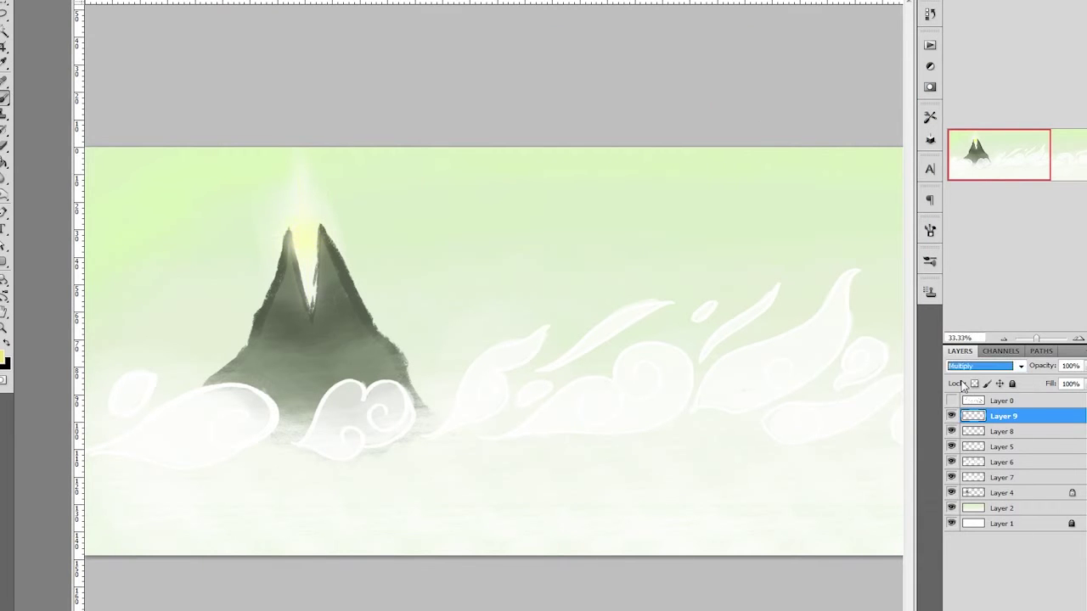
pyautogui.press('Down')
pyautogui.click(976, 366)
# Set Layer 9's Hue/Saturation to saturation +100 and lightness +15
pyautogui.click(976, 366)
pyautogui.hotkey('ctrl', 'u')
pyautogui.moveTo(720, 90); pyautogui.dragTo(790, 90)
pyautogui.moveTo(720, 131); pyautogui.dragTo(732, 136)
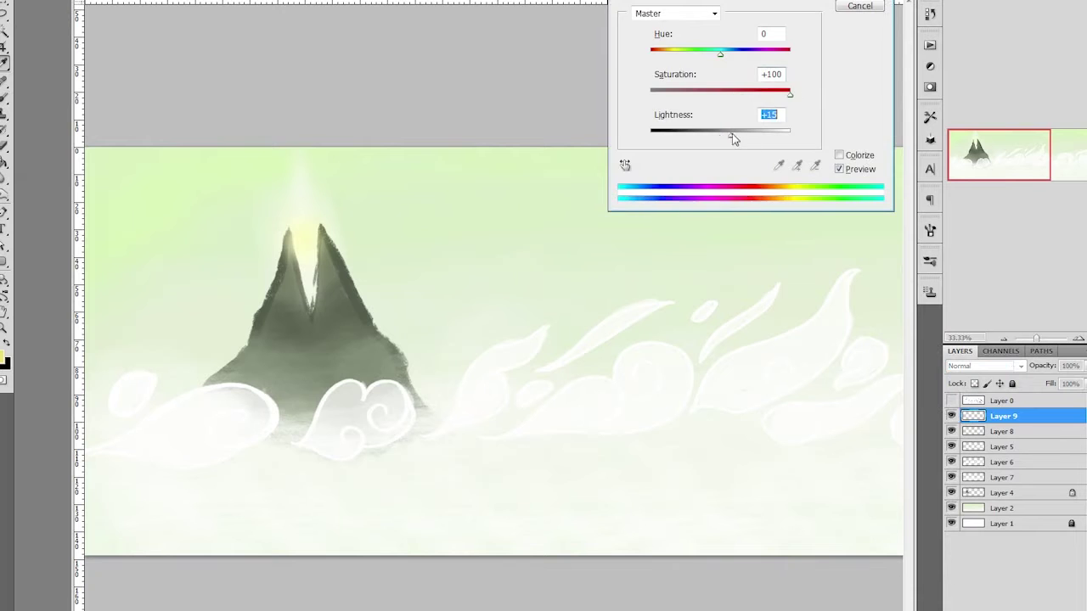
pyautogui.press('Return')
pyautogui.hotkey('ctrl', '-')
pyautogui.hotkey('ctrl', '-')
pyautogui.hotkey('ctrl', 'shift', 'alt', 'n')
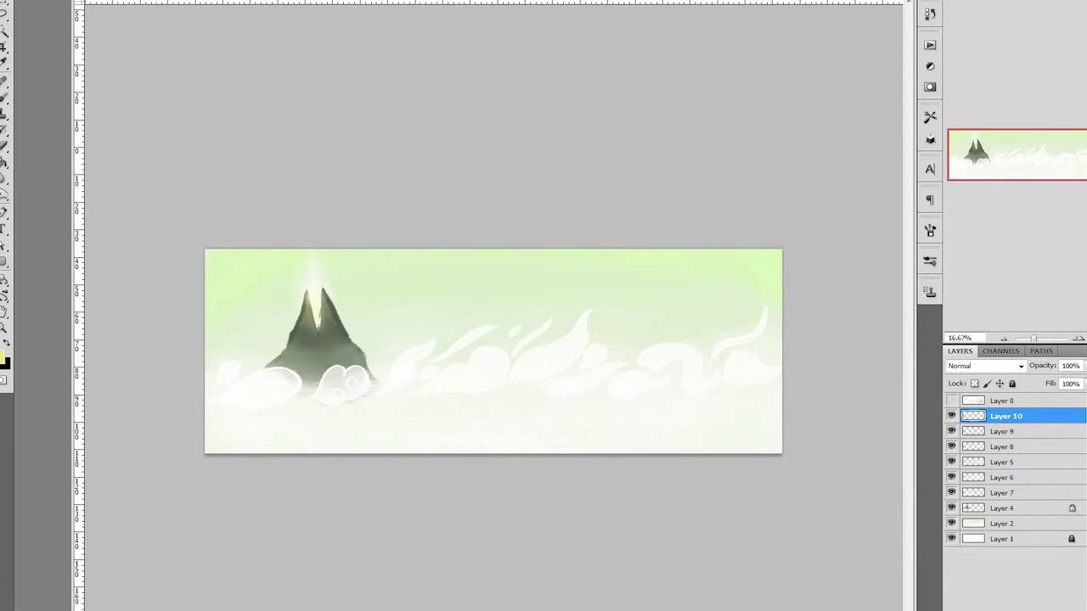
# Select the mountain on Layer 4, temporarily hide Layers 8–10, and unlock its transparency for repainting
pyautogui.click(956, 466)
pyautogui.press('b')
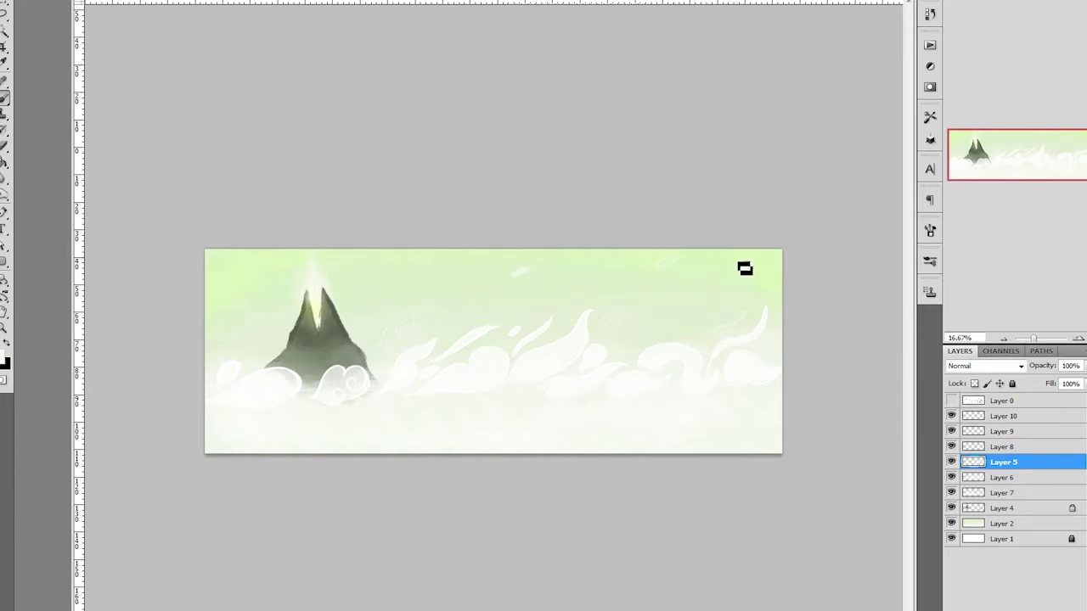
pyautogui.click(1002, 507)
pyautogui.hotkey('ctrl', '+')
pyautogui.moveTo(344, 166); pyautogui.dragTo(488, 167)
pyautogui.moveTo(951, 416); pyautogui.dragTo(950, 447)
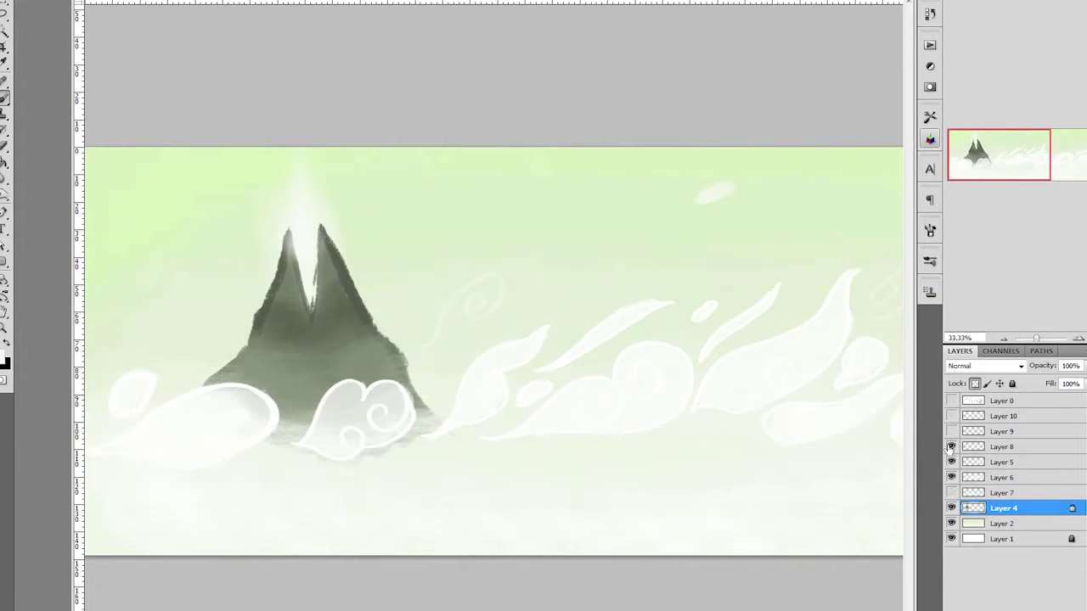
pyautogui.press('/')
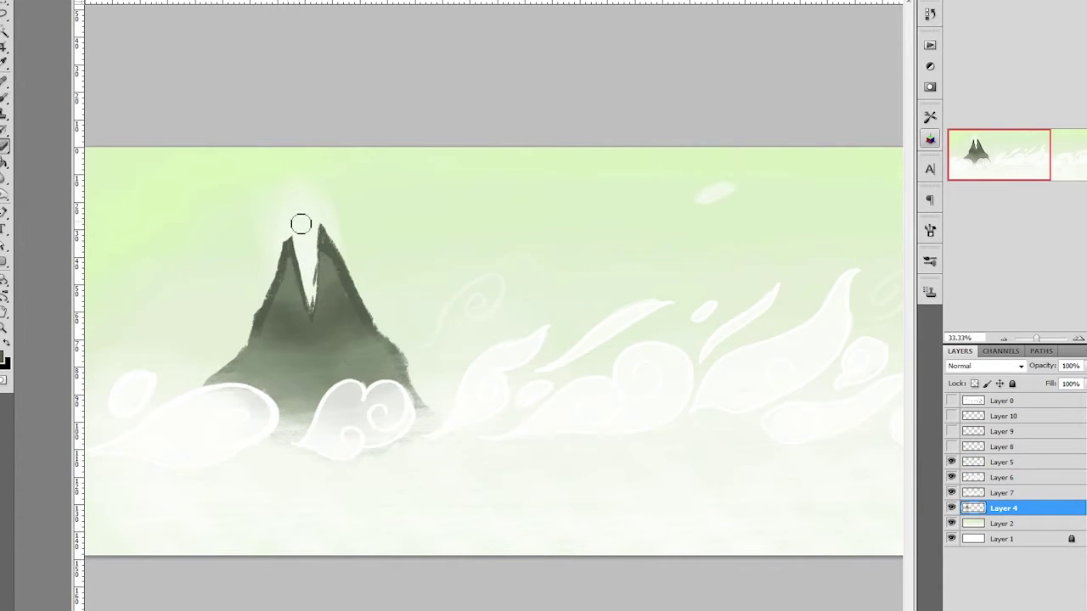
pyautogui.moveTo(951, 416); pyautogui.dragTo(951, 446)
pyautogui.hotkey('ctrl', '-')
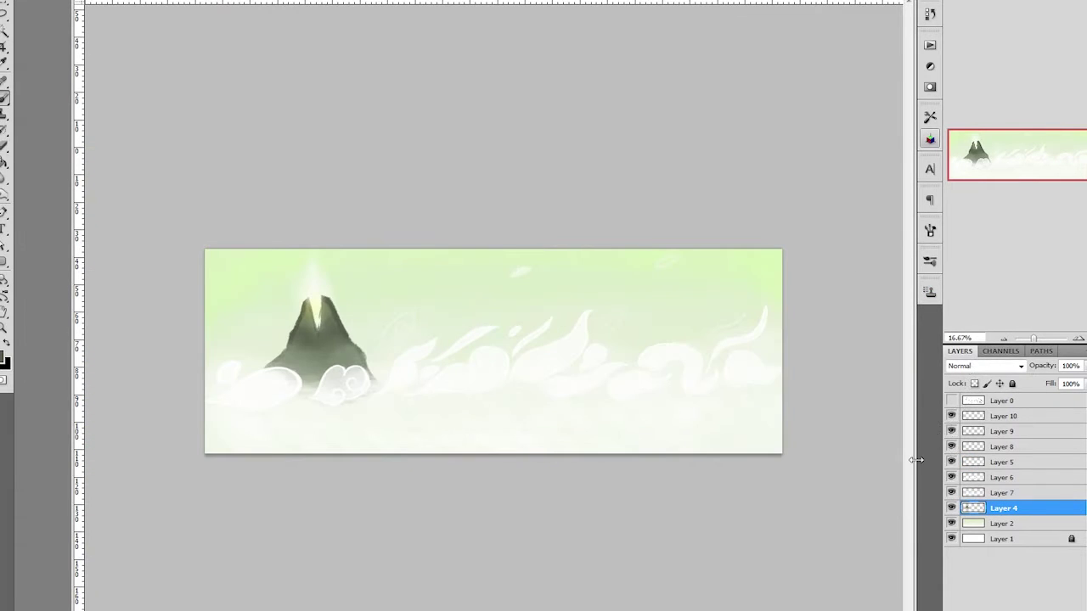
# Lasso wavy dunes across the banner bottom on a new layer and fill them pink
pyautogui.click(950, 401)
pyautogui.hotkey('ctrl', 'shift', 'alt', 'n')
pyautogui.press('l')
pyautogui.moveTo(204, 411); pyautogui.dragTo(204, 453)
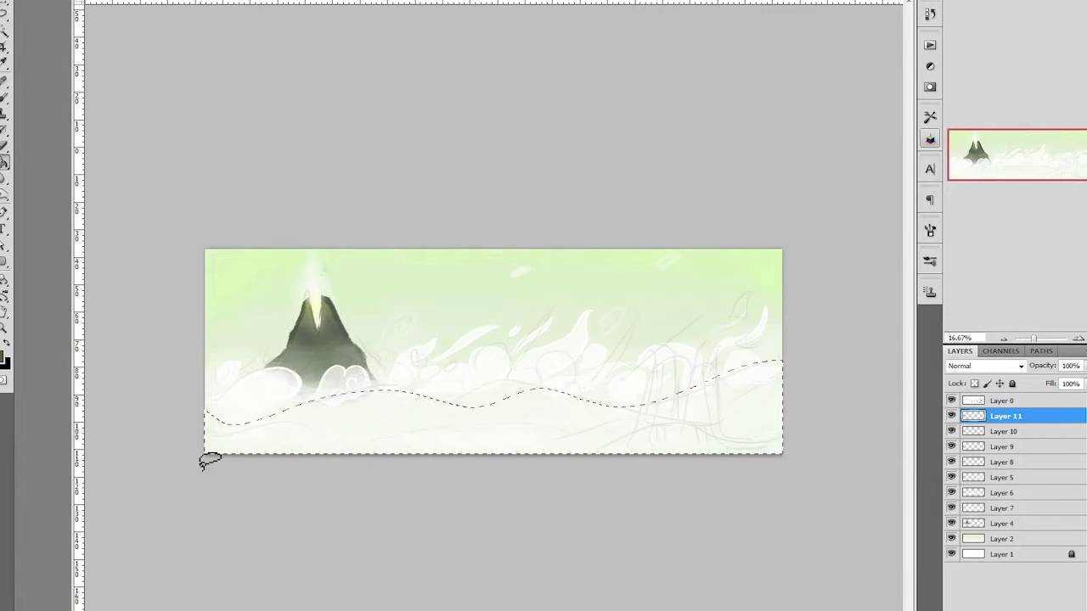
pyautogui.click(4, 359)
pyautogui.click(425, 282)
pyautogui.click(279, 138)
pyautogui.press('Return')
pyautogui.press('g')
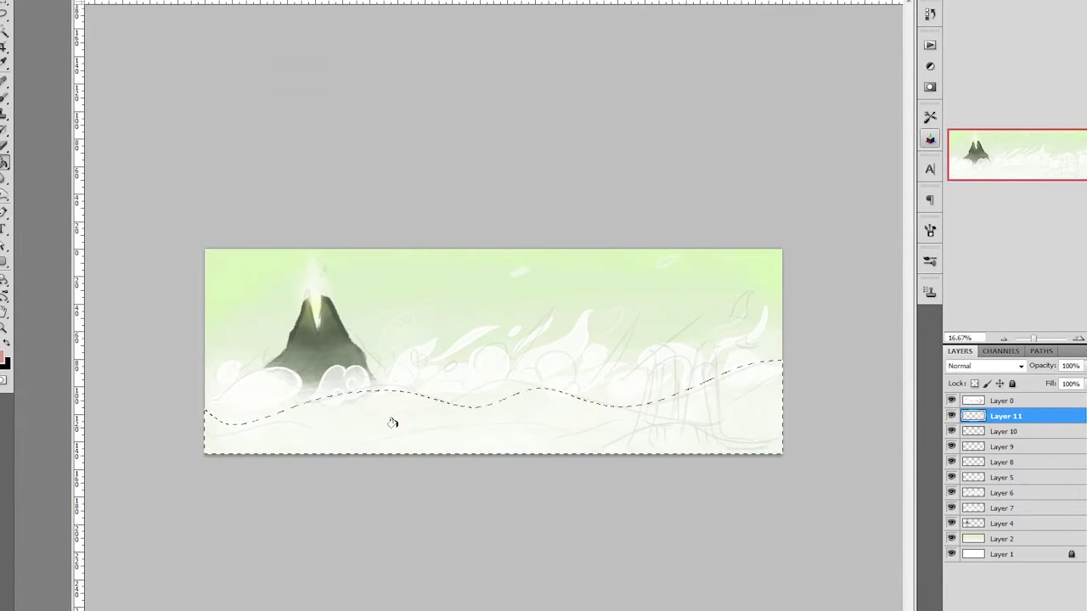
pyautogui.click(390, 422)
pyautogui.hotkey('ctrl', 'd')
# Lock the dune layer's transparency and brush lighter and darker pink shading onto the dunes
pyautogui.press('/')
pyautogui.press('b')
pyautogui.press('d')
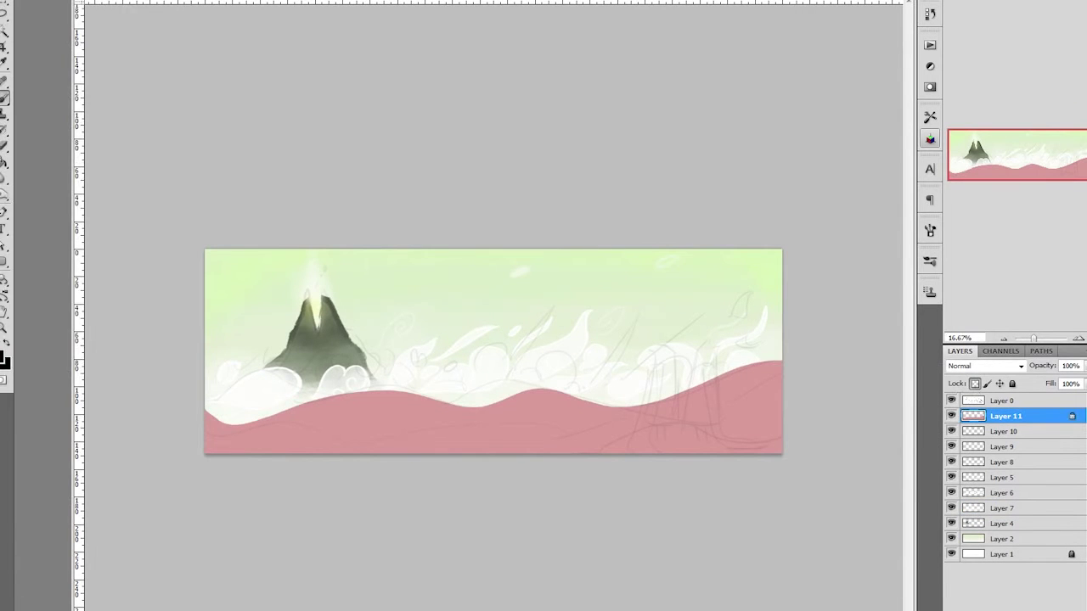
pyautogui.click(5, 359)
pyautogui.click(551, 100)
pyautogui.moveTo(284, 400); pyautogui.dragTo(769, 417)
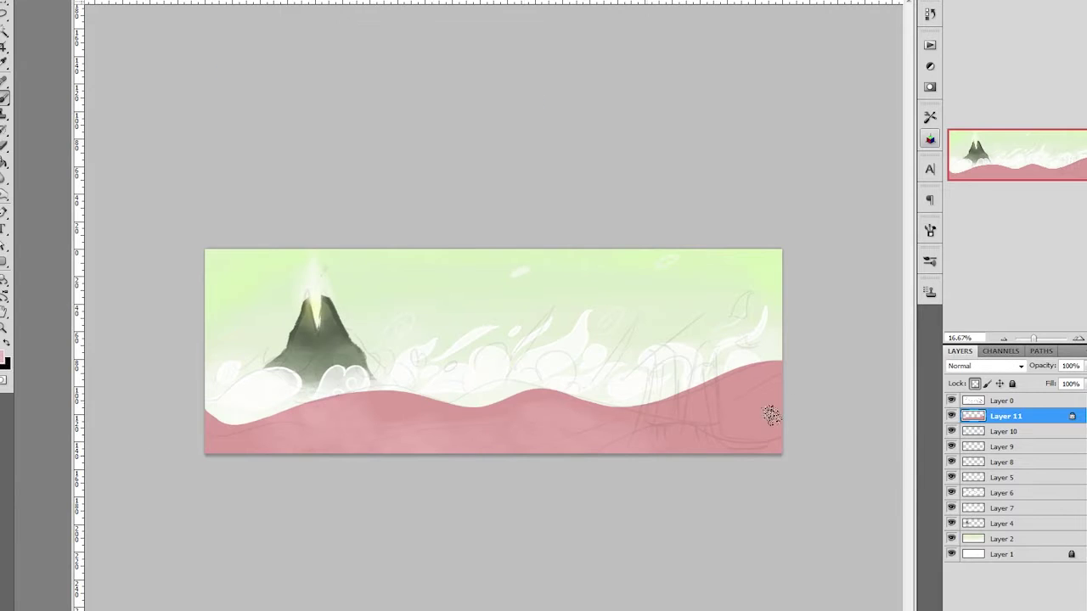
pyautogui.click(4, 359)
pyautogui.click(553, 99)
pyautogui.moveTo(235, 417); pyautogui.dragTo(655, 427)
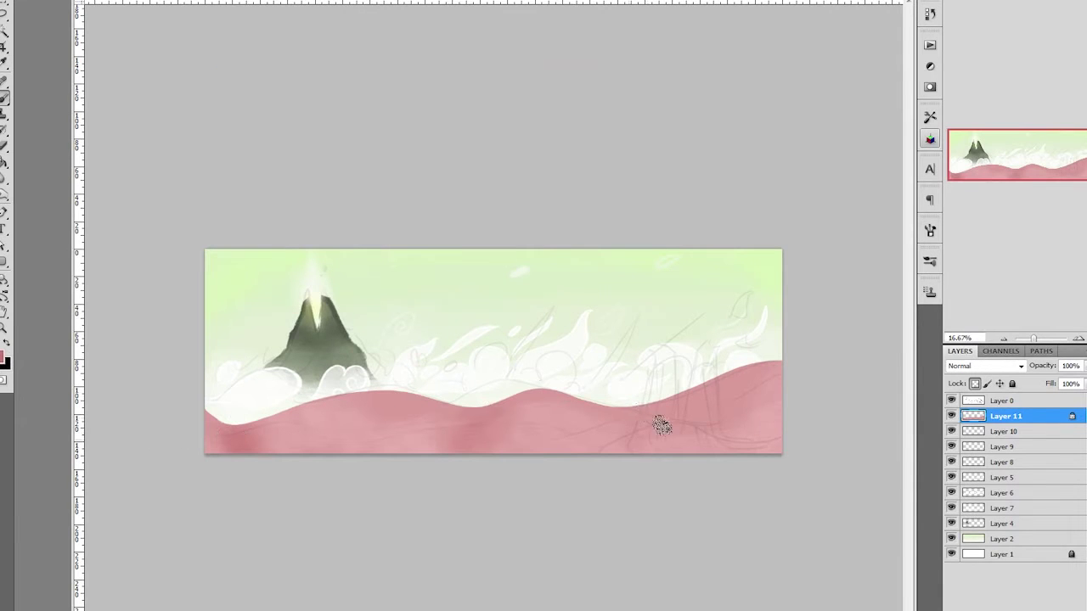
# Add a pink-filled front dune on the lower left on its own layer
pyautogui.hotkey('ctrl', 'shift', 'alt', 'n')
pyautogui.moveTo(585, 416); pyautogui.dragTo(371, 402)
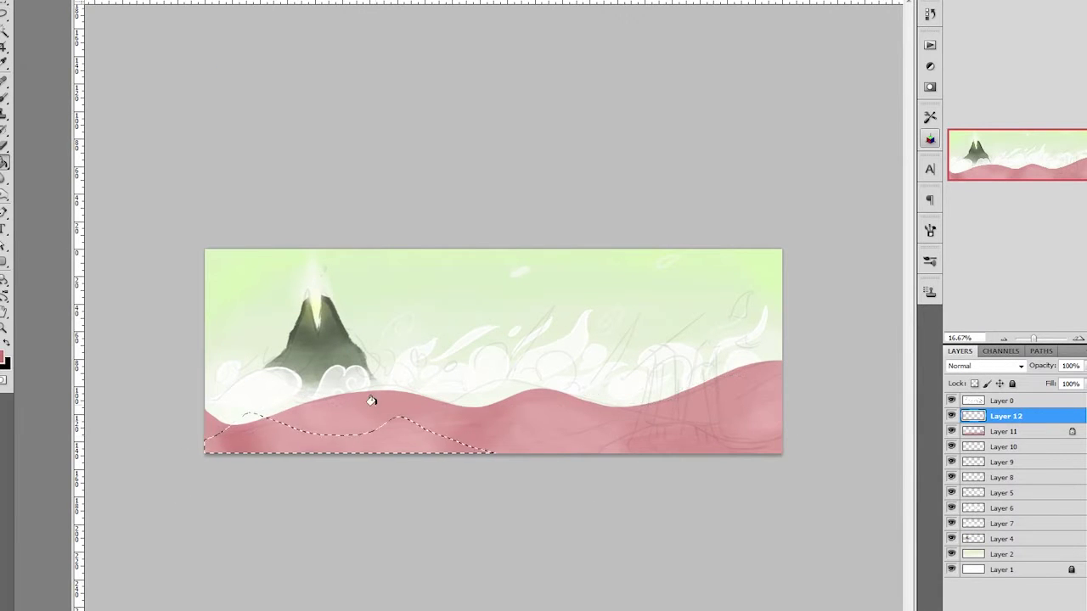
pyautogui.hotkey('alt', 'BackSpace')
pyautogui.hotkey('ctrl', 'd')
pyautogui.press('b')
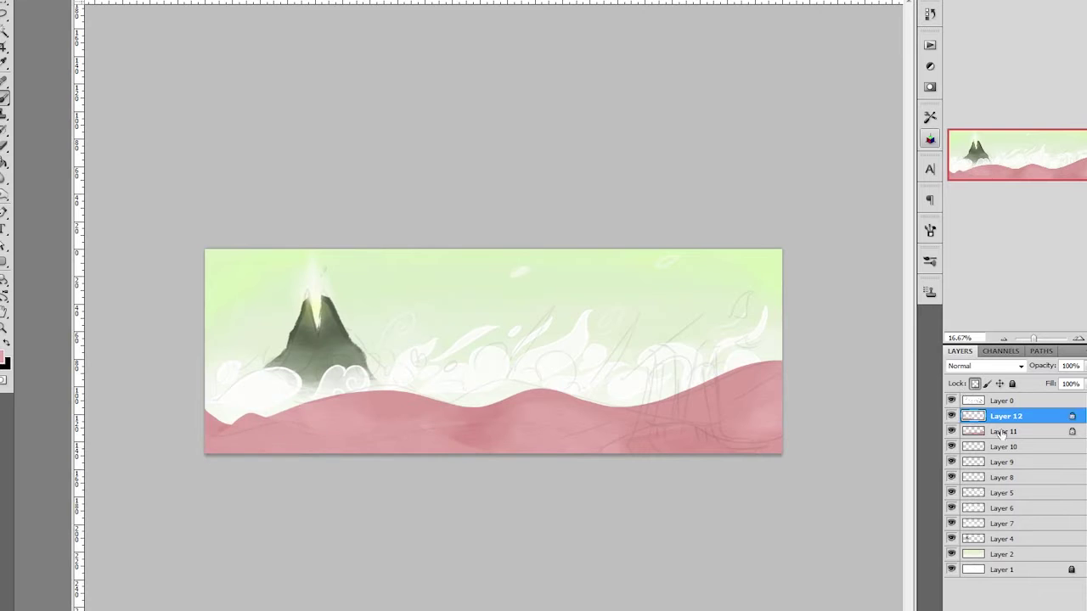
# Lighten and desaturate the back dunes on Layer 11 with Hue/Saturation
pyautogui.click(1002, 431)
pyautogui.hotkey('ctrl', 'u')
pyautogui.moveTo(733, 142); pyautogui.dragTo(764, 138)
pyautogui.press('Return')
# Lasso more dune shapes across the lower right on a new layer
pyautogui.hotkey('ctrl', 'shift', 'alt', 'n')
pyautogui.press('l')
pyautogui.moveTo(316, 451); pyautogui.dragTo(458, 474)
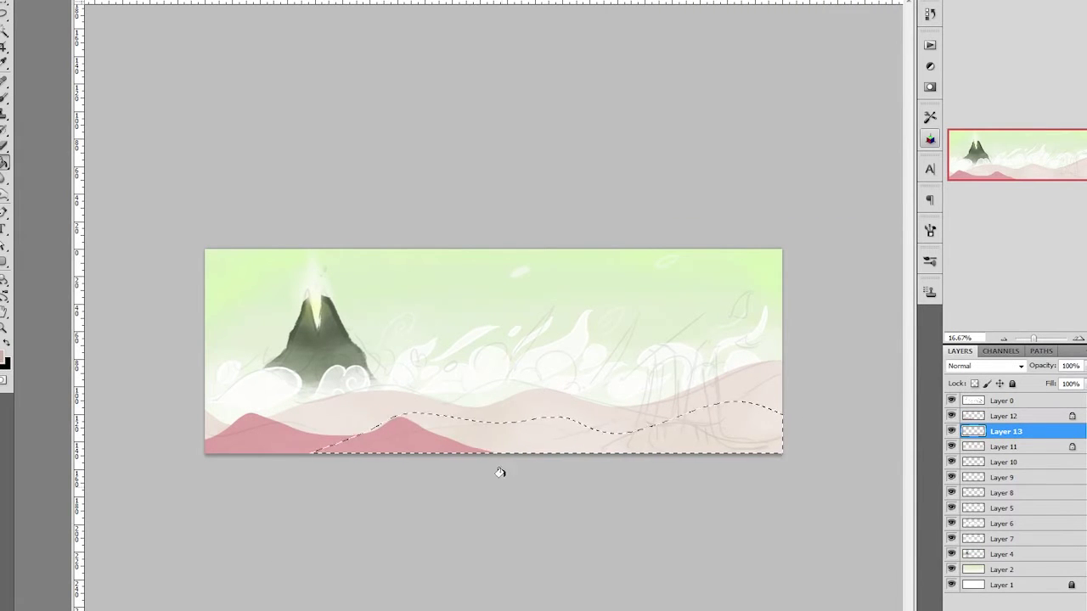
# Fill the new dune shape and adjust its hue and lightness with Hue/Saturation
pyautogui.hotkey('alt', 'BackSpace')
pyautogui.hotkey('ctrl', 'u')
pyautogui.moveTo(727, 52); pyautogui.dragTo(718, 53)
pyautogui.moveTo(739, 90); pyautogui.dragTo(798, 90)
pyautogui.press('Return')
pyautogui.hotkey('ctrl', 'd')
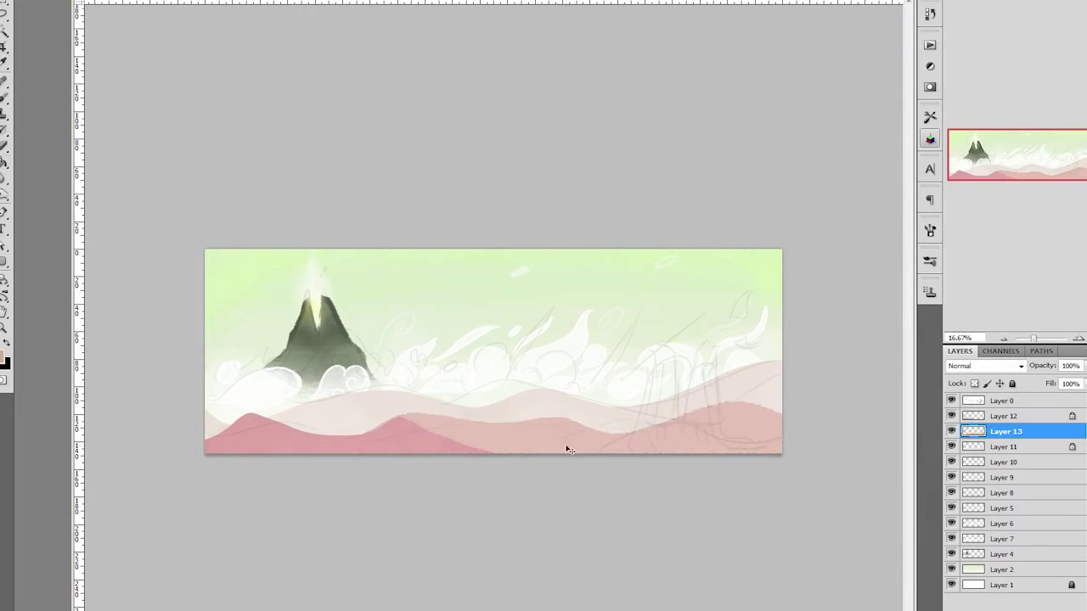
pyautogui.hotkey('ctrl', 'z')
# Move the back dunes on Layer 11 down the stack and hide the sketch layer
pyautogui.moveTo(373, 443)
pyautogui.mouseDown()
pyautogui.moveTo(340, 442)
pyautogui.moveTo(413, 493)
pyautogui.mouseUp()
pyautogui.hotkey('ctrl', 'd')
pyautogui.hotkey('alt', '[')
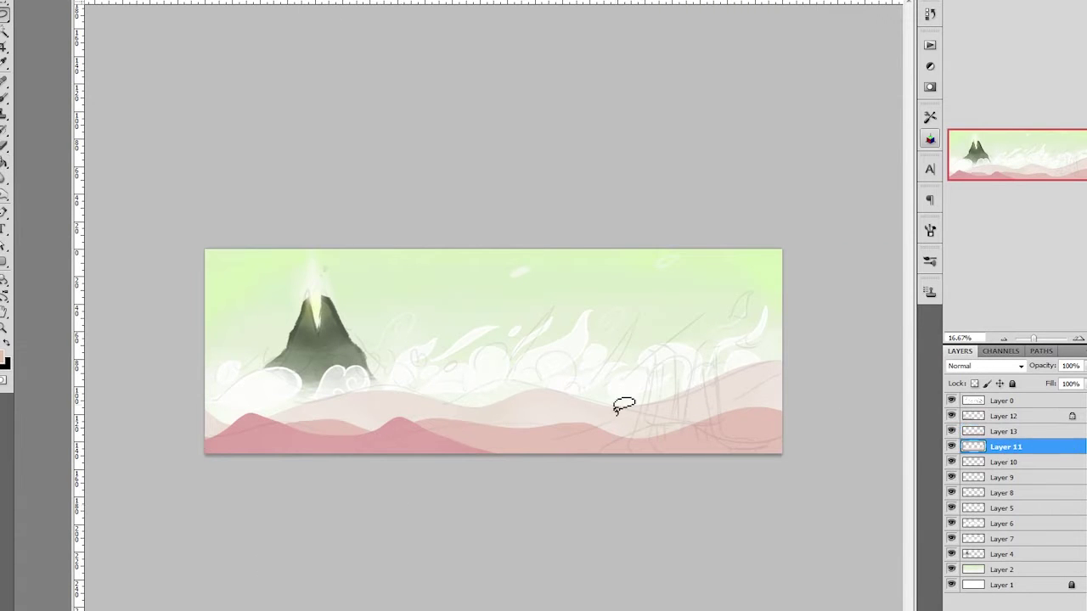
pyautogui.hotkey('ctrl', '[')
pyautogui.hotkey('ctrl', '[')
pyautogui.hotkey('ctrl', '[')
pyautogui.hotkey('ctrl', '[')
pyautogui.hotkey('ctrl', '[')
pyautogui.click(950, 401)
pyautogui.click(972, 432)
# Add distant dunes beneath Layer 13, tone their colour, and fade Layer 14 to 49% opacity
pyautogui.hotkey('ctrl', 'shift', 'alt', 'n')
pyautogui.moveTo(293, 453); pyautogui.dragTo(854, 475)
pyautogui.click(3, 361)
pyautogui.press('Return')
pyautogui.hotkey('ctrl', 'u')
pyautogui.moveTo(722, 58); pyautogui.dragTo(768, 59)
pyautogui.press('Return')
pyautogui.hotkey('ctrl', 'd')
pyautogui.press('4')
pyautogui.press('9')
# Darken the right-hand and middle dunes with deeper pink and paint light rims along the tops
pyautogui.click(1004, 416)
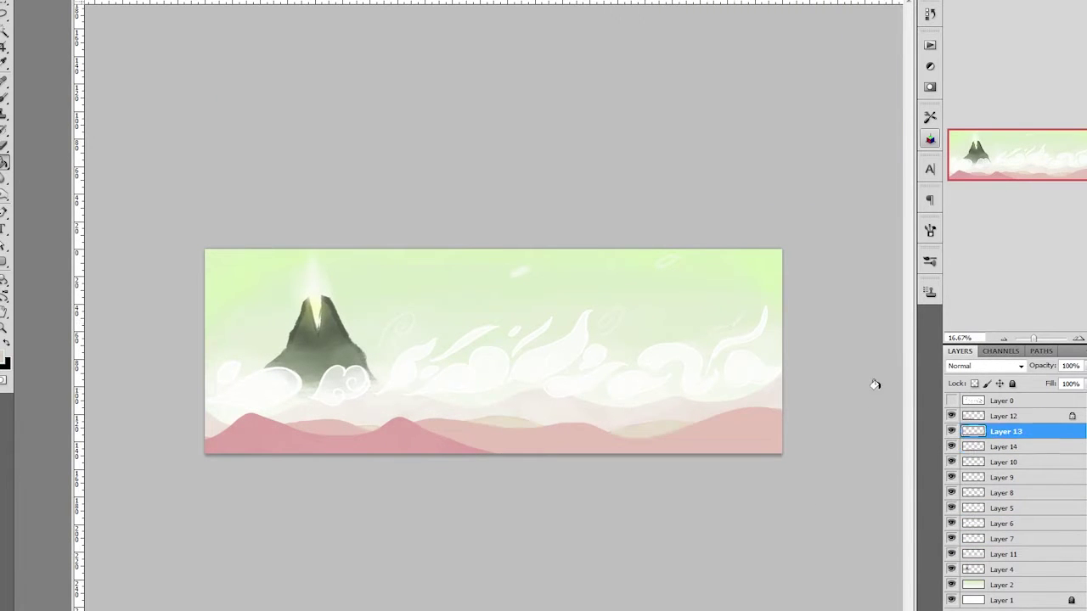
pyautogui.moveTo(543, 462); pyautogui.dragTo(738, 494)
pyautogui.hotkey('ctrl', 'd')
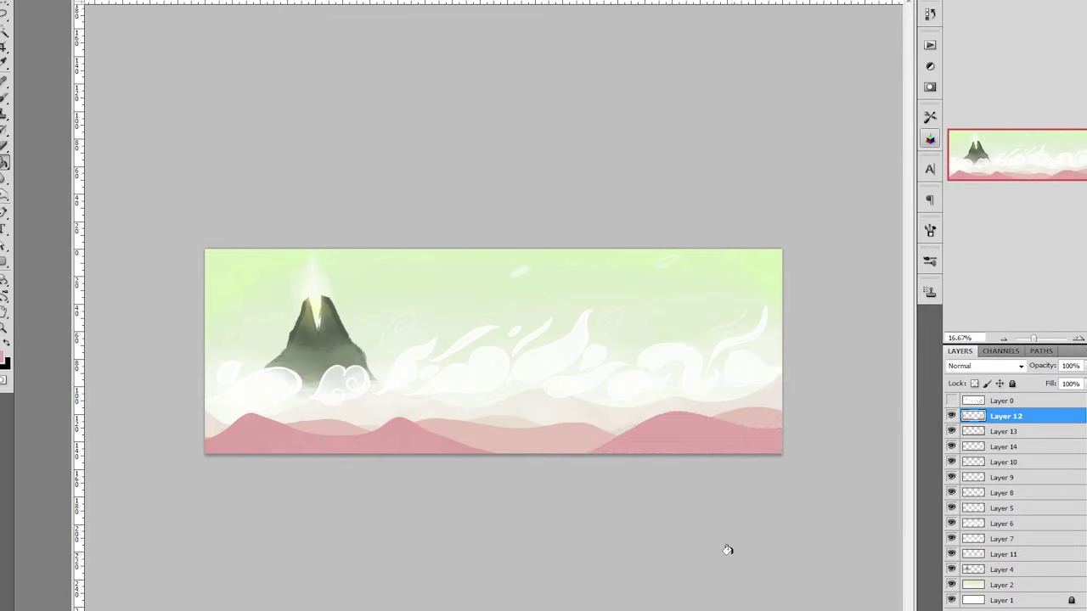
pyautogui.click(4, 360)
pyautogui.click(555, 98)
pyautogui.moveTo(650, 439); pyautogui.dragTo(696, 427)
pyautogui.moveTo(436, 437)
pyautogui.mouseDown()
pyautogui.moveTo(291, 442)
pyautogui.moveTo(464, 467)
pyautogui.mouseUp()
pyautogui.moveTo(586, 456); pyautogui.dragTo(255, 424)
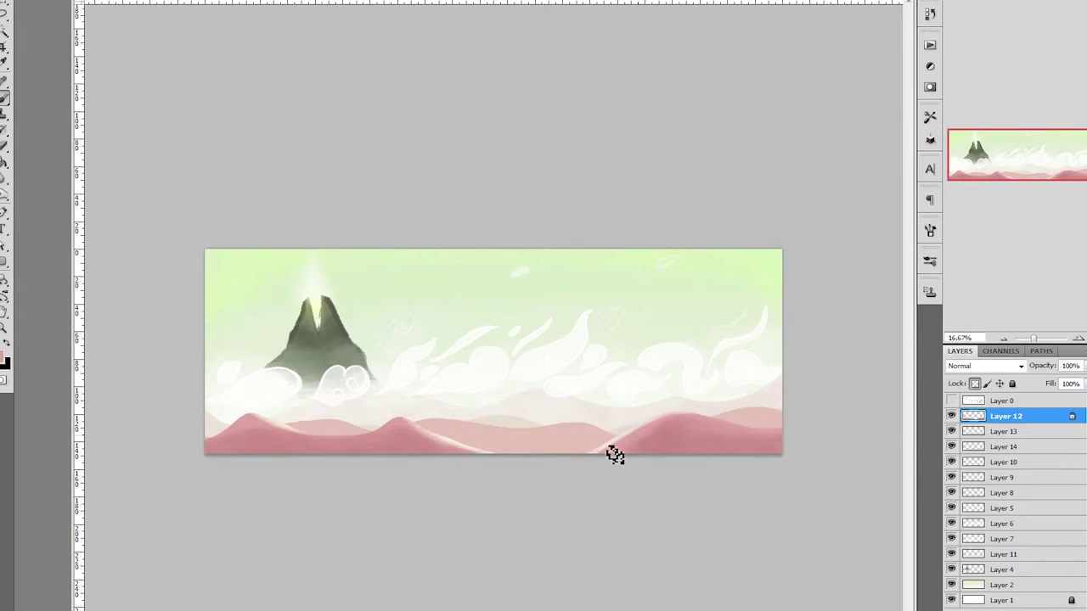
# Paint a light stroke across the middle dunes on Layer 13 and lock its transparent pixels
pyautogui.click(963, 433)
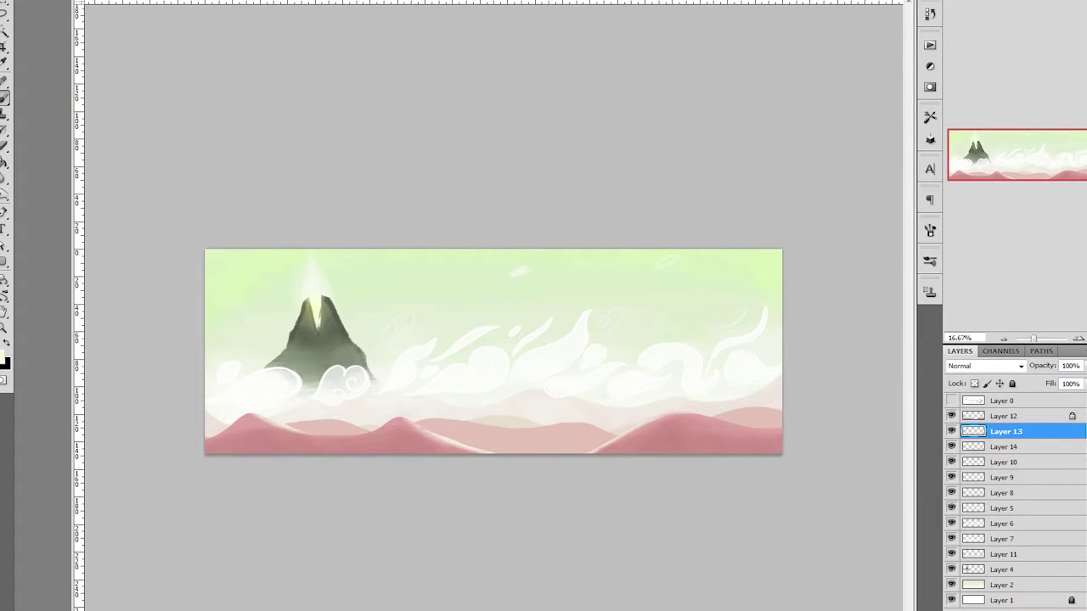
pyautogui.keyDown('alt'); pyautogui.click(703, 417); pyautogui.keyUp('alt')
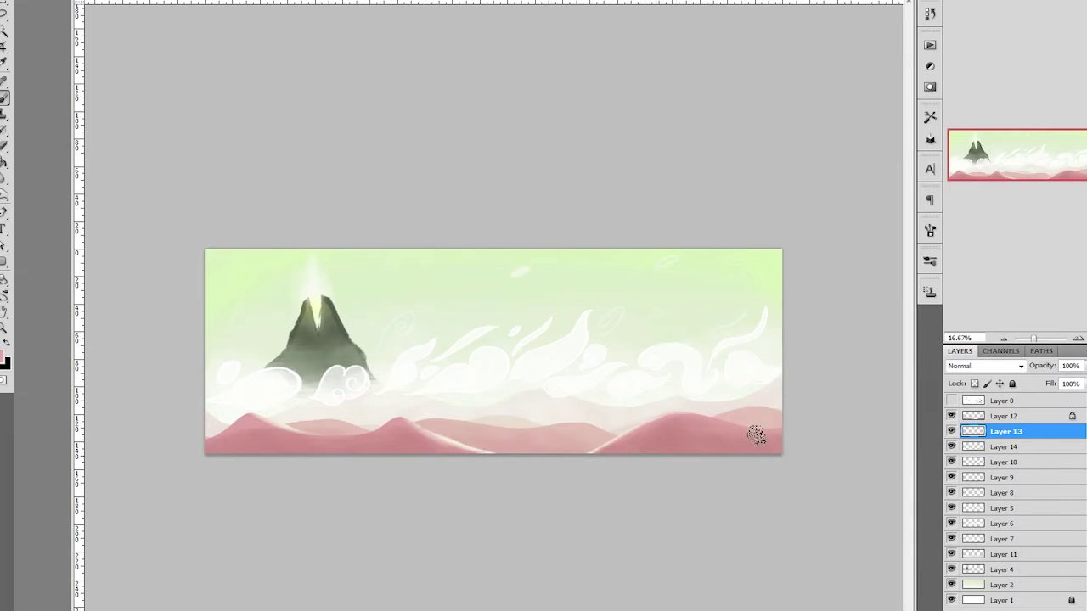
pyautogui.moveTo(484, 425); pyautogui.dragTo(502, 432)
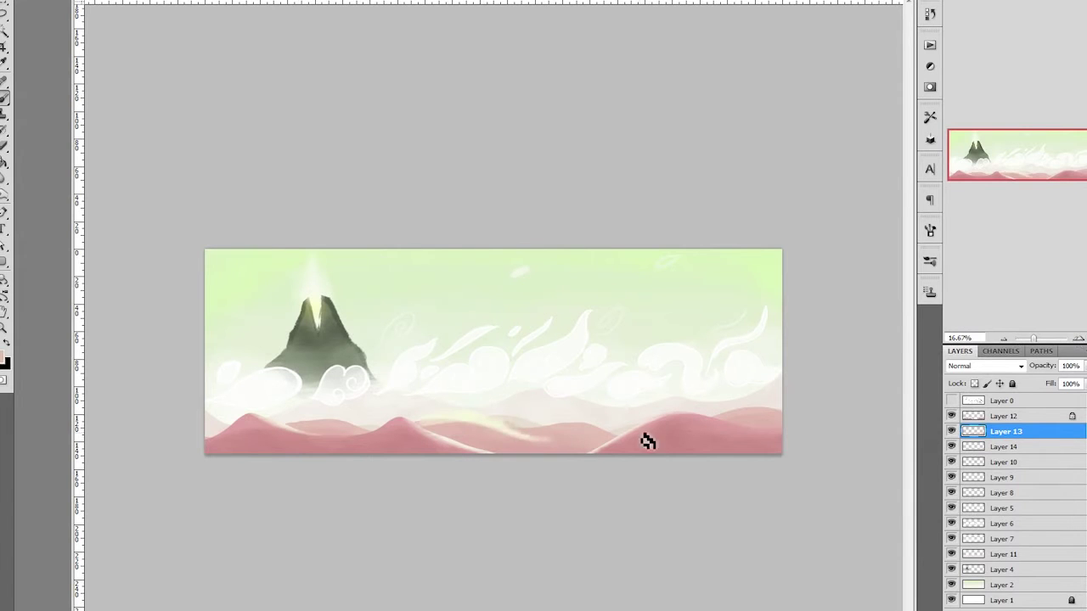
pyautogui.click(975, 384)
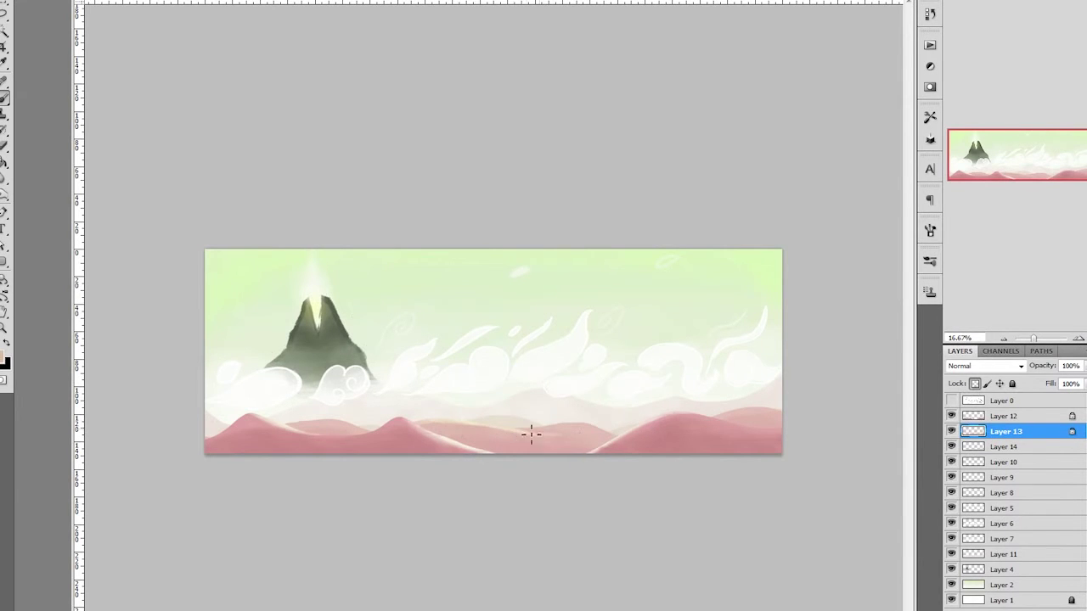
pyautogui.keyDown('alt'); pyautogui.click(323, 289); pyautogui.keyUp('alt')
pyautogui.hotkey('alt', '[')
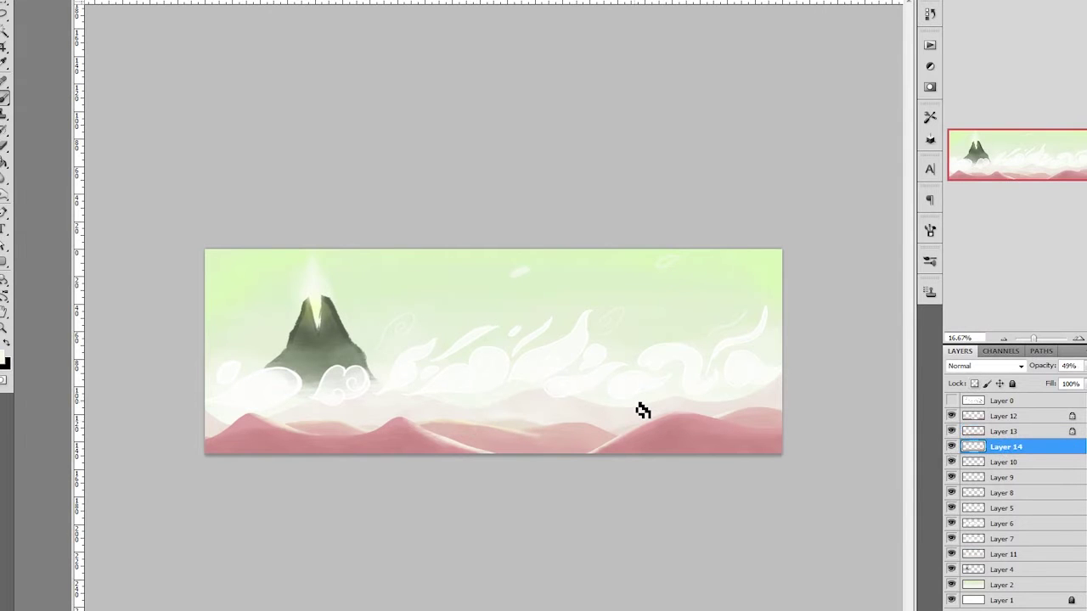
# Choose a Texture brush from the brush presets for speckling the dunes
pyautogui.click(976, 431)
pyautogui.press('F5')
pyautogui.scroll(-5, 111, 289)
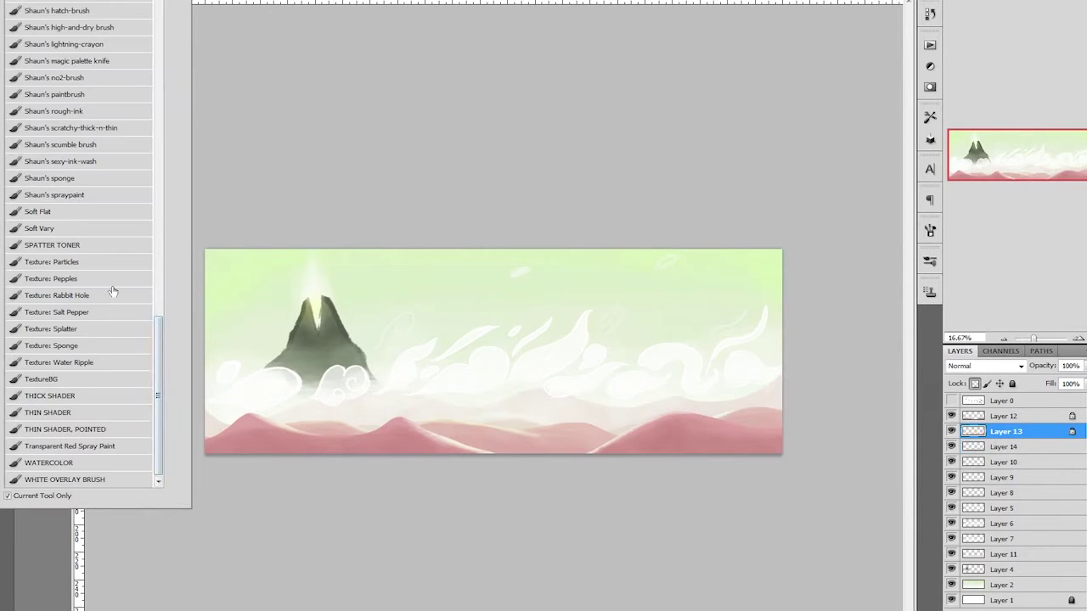
pyautogui.press('F5')
pyautogui.hotkey('alt', ']')
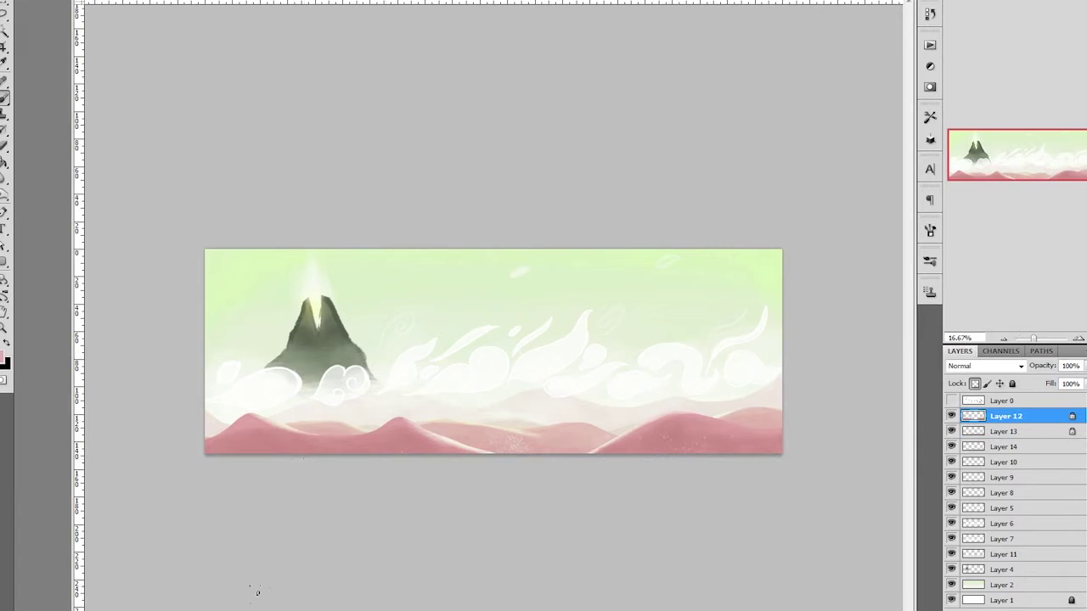
# Create Layers 15 and 16 above Layer 12 for the dune texture and the figures
pyautogui.hotkey('ctrl', 'shift', 'alt', 'n')
pyautogui.keyDown('ctrl'); pyautogui.click(972, 431); pyautogui.keyUp('ctrl')
pyautogui.hotkey('ctrl', 'h')
pyautogui.hotkey('ctrl', 'shift', 'alt', 'n')
pyautogui.hotkey('ctrl', '+')
pyautogui.hotkey('ctrl', '+')
pyautogui.hotkey('ctrl', '+')
# Sketch a tall cloaked figure's head and robe outline in dark red on the right dune
pyautogui.click(951, 431)
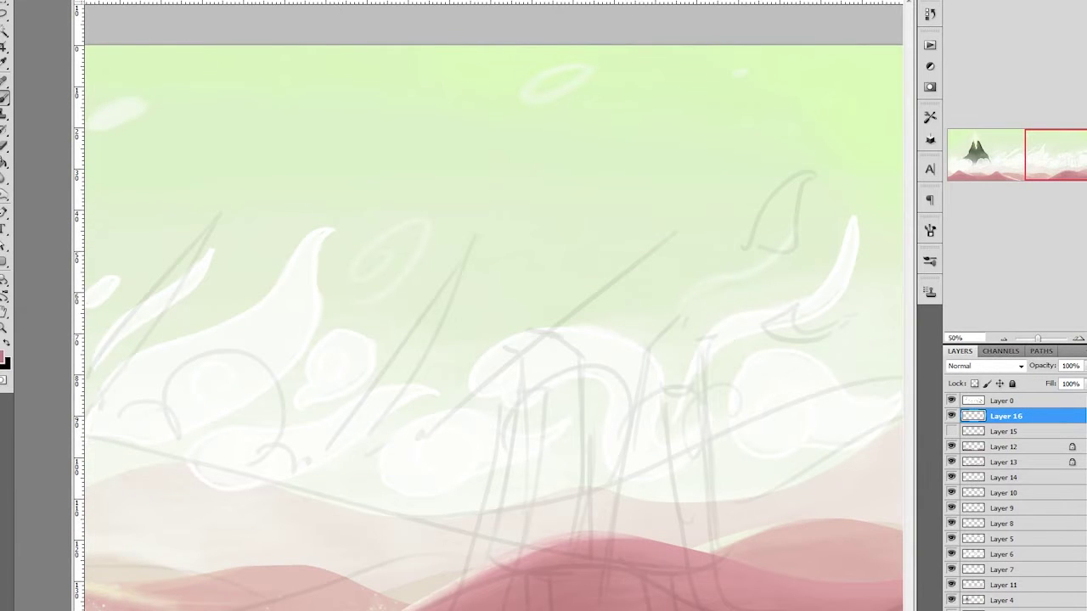
pyautogui.click(4, 359)
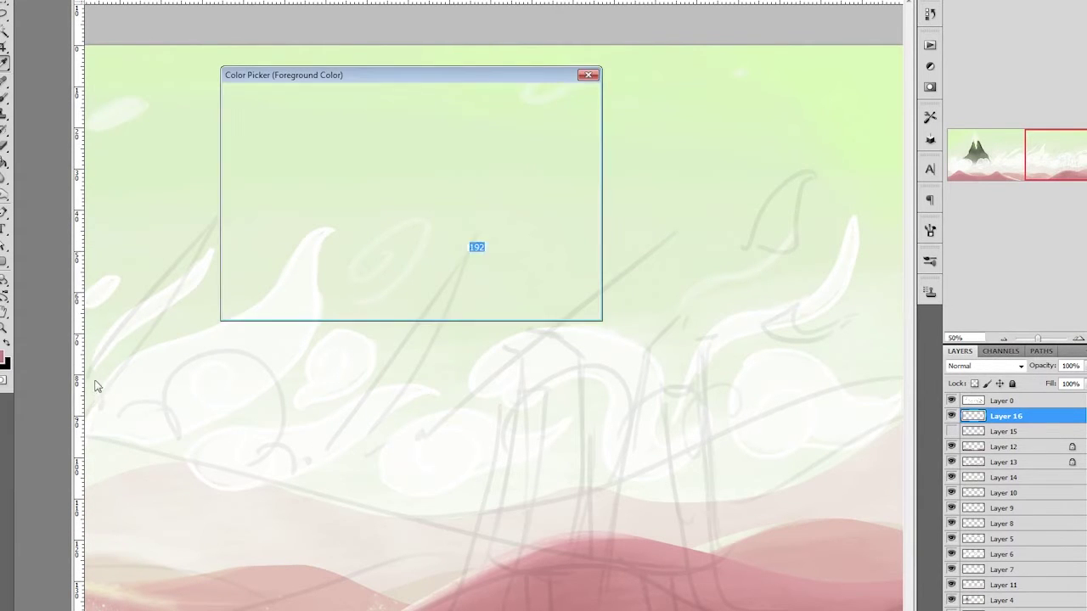
pyautogui.click(551, 97)
pyautogui.moveTo(646, 350)
pyautogui.mouseDown()
pyautogui.moveTo(635, 386)
pyautogui.moveTo(708, 422)
pyautogui.moveTo(711, 342)
pyautogui.moveTo(709, 422)
pyautogui.mouseUp()
pyautogui.moveTo(629, 424); pyautogui.dragTo(603, 599)
pyautogui.moveTo(710, 427); pyautogui.dragTo(745, 577)
pyautogui.hotkey('ctrl', 'z')
pyautogui.moveTo(611, 606); pyautogui.dragTo(721, 482)
pyautogui.moveTo(630, 428); pyautogui.dragTo(595, 598)
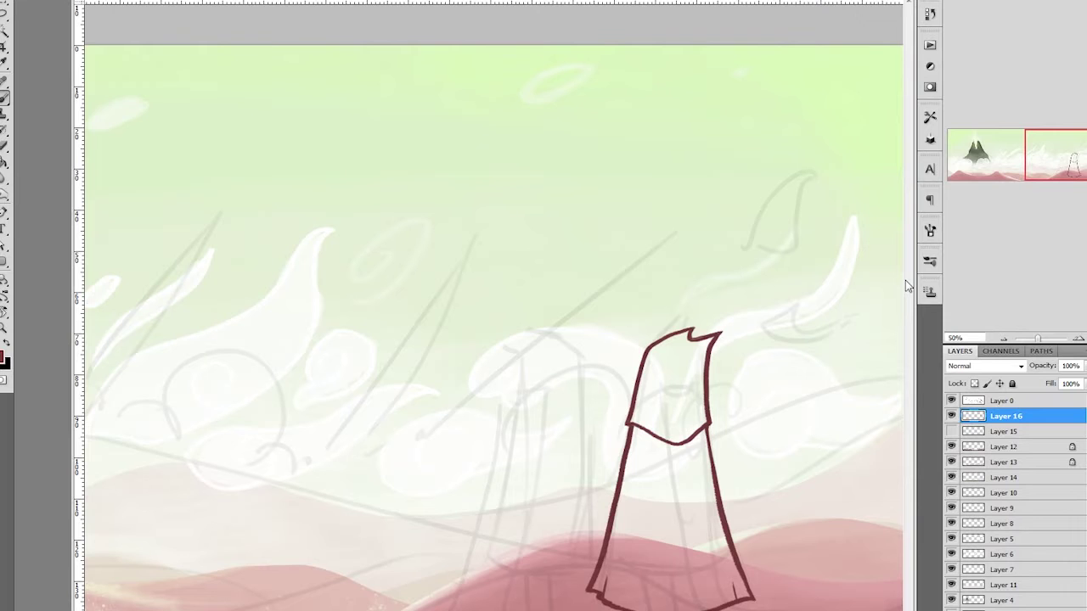
# Draw two bold dark fold lines inside the robe down to the hem
pyautogui.moveTo(657, 472); pyautogui.dragTo(679, 594)
pyautogui.moveTo(694, 438); pyautogui.dragTo(739, 599)
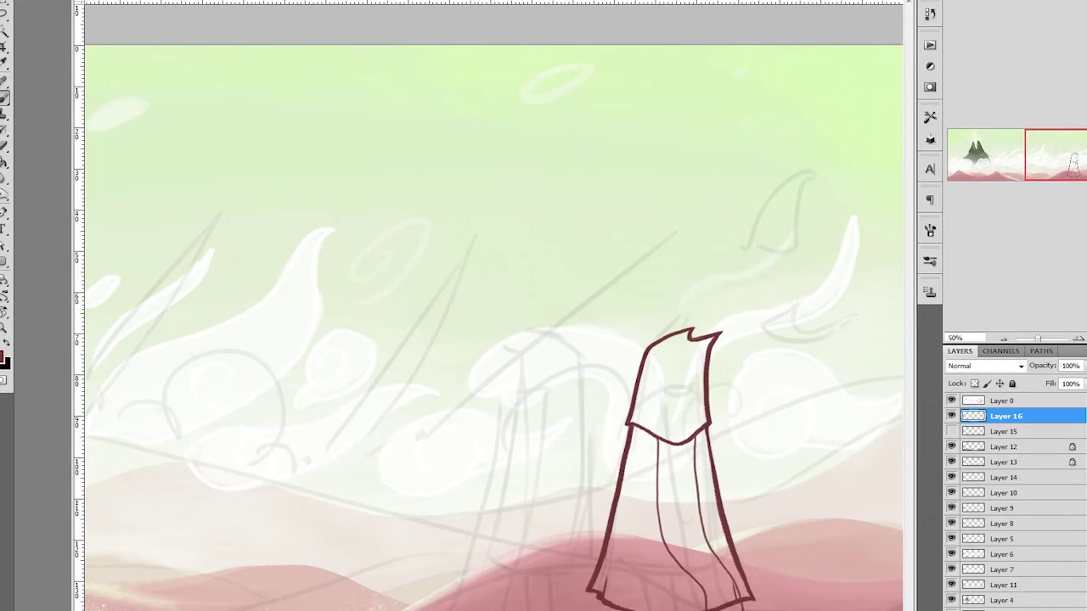
pyautogui.moveTo(707, 452); pyautogui.dragTo(739, 594)
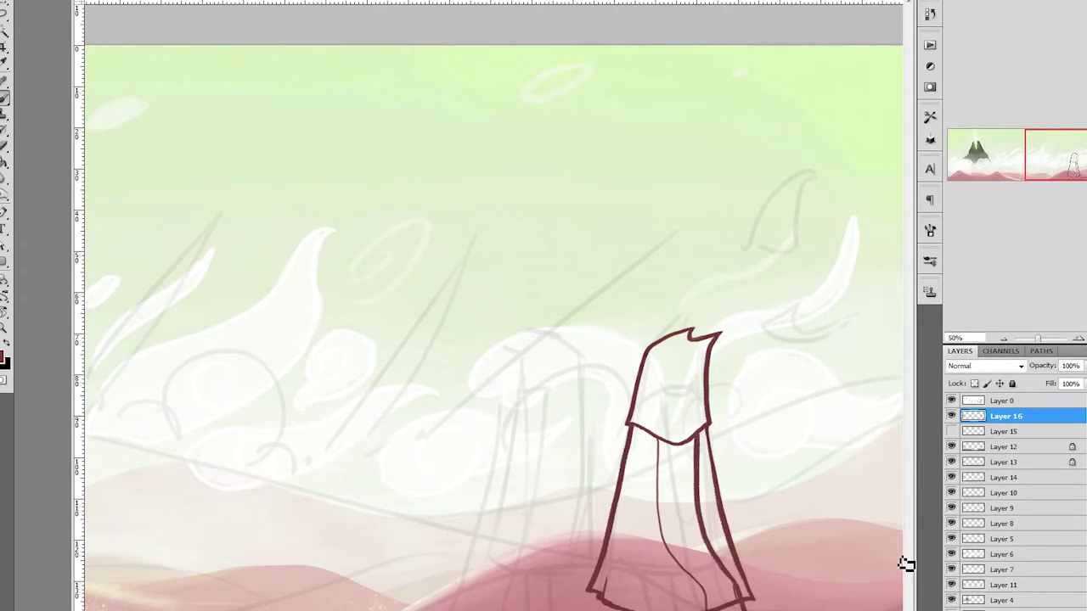
pyautogui.moveTo(659, 442); pyautogui.dragTo(701, 601)
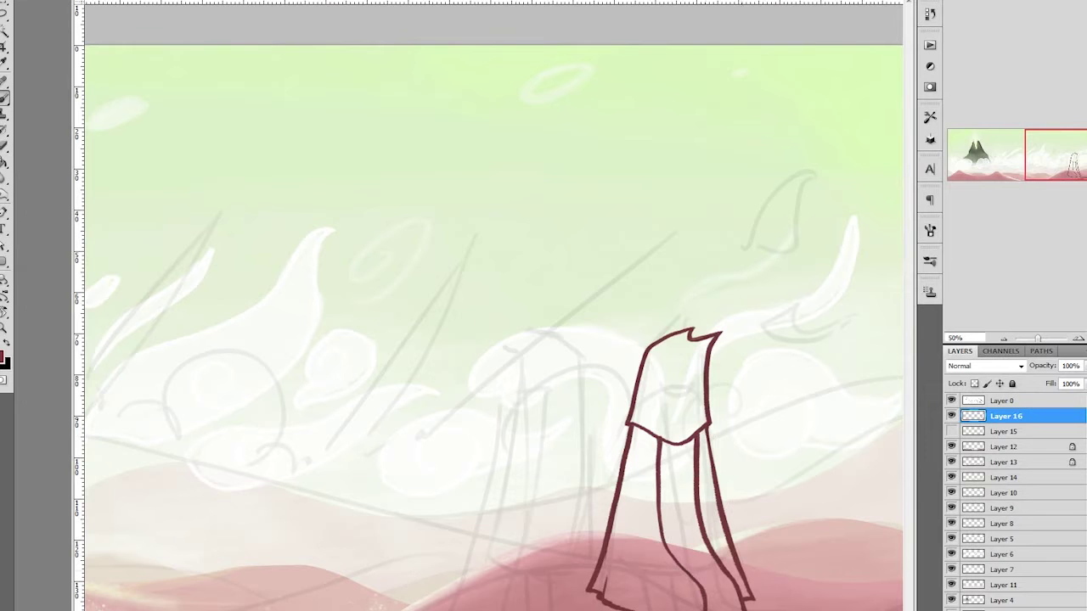
# Paint a yellow hem band and front panel on a layer beneath the robe outline
pyautogui.click(4, 359)
pyautogui.click(371, 114)
pyautogui.click(550, 96)
pyautogui.moveTo(594, 585); pyautogui.dragTo(703, 601)
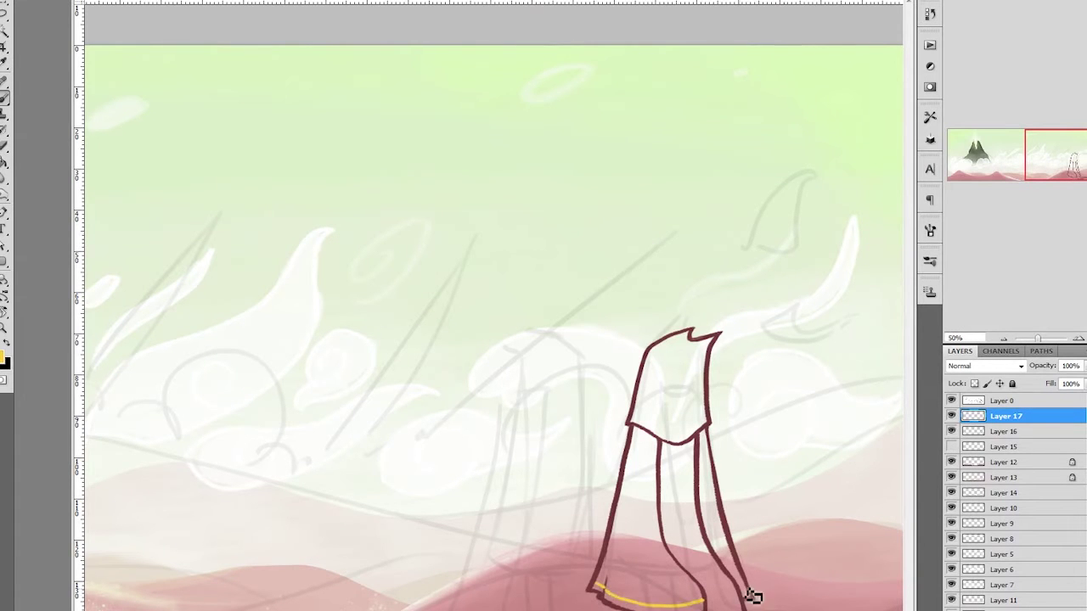
pyautogui.hotkey('ctrl', '[')
pyautogui.hotkey('ctrl', '+')
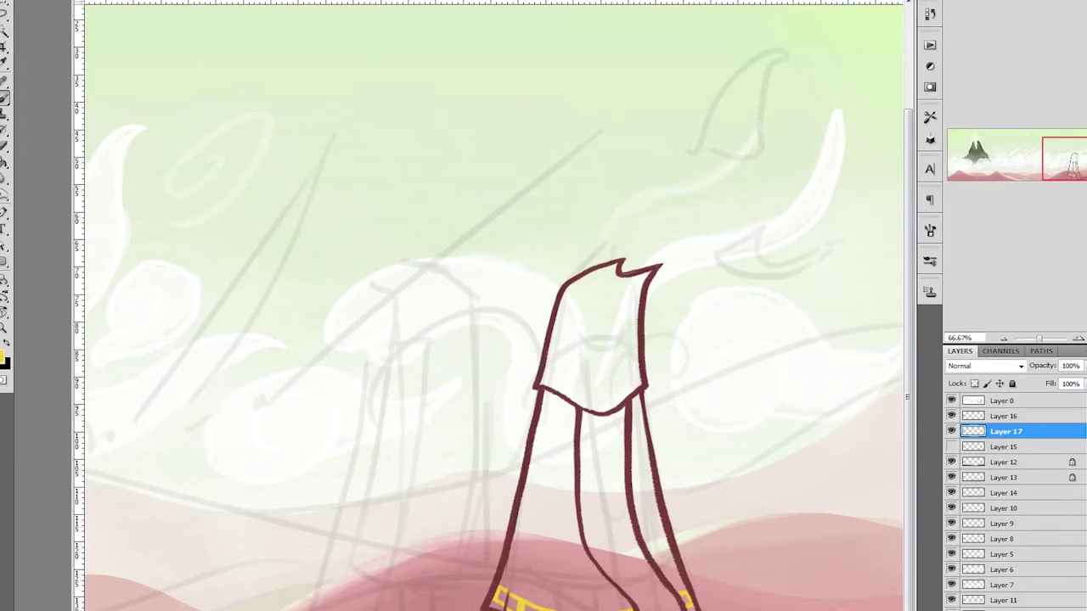
pyautogui.hotkey('ctrl', '+')
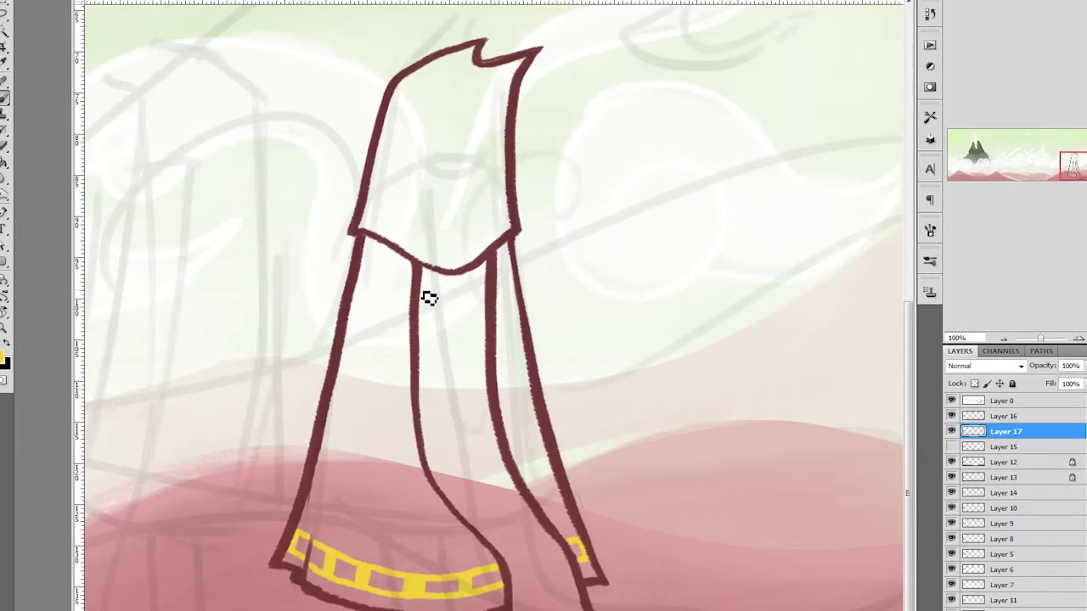
pyautogui.moveTo(448, 300)
pyautogui.mouseDown()
pyautogui.moveTo(424, 284)
pyautogui.moveTo(490, 325)
pyautogui.moveTo(458, 441)
pyautogui.moveTo(507, 564)
pyautogui.moveTo(577, 607)
pyautogui.mouseUp()
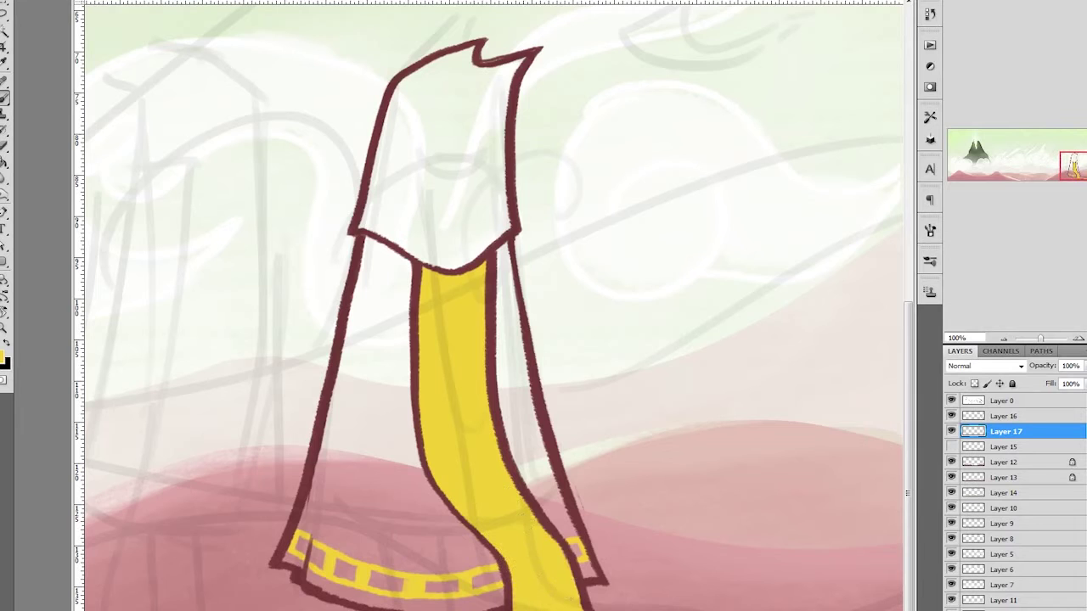
# Hide the grey sketch layer and draw thin dark lines down the yellow panel and along the hem
pyautogui.click(951, 400)
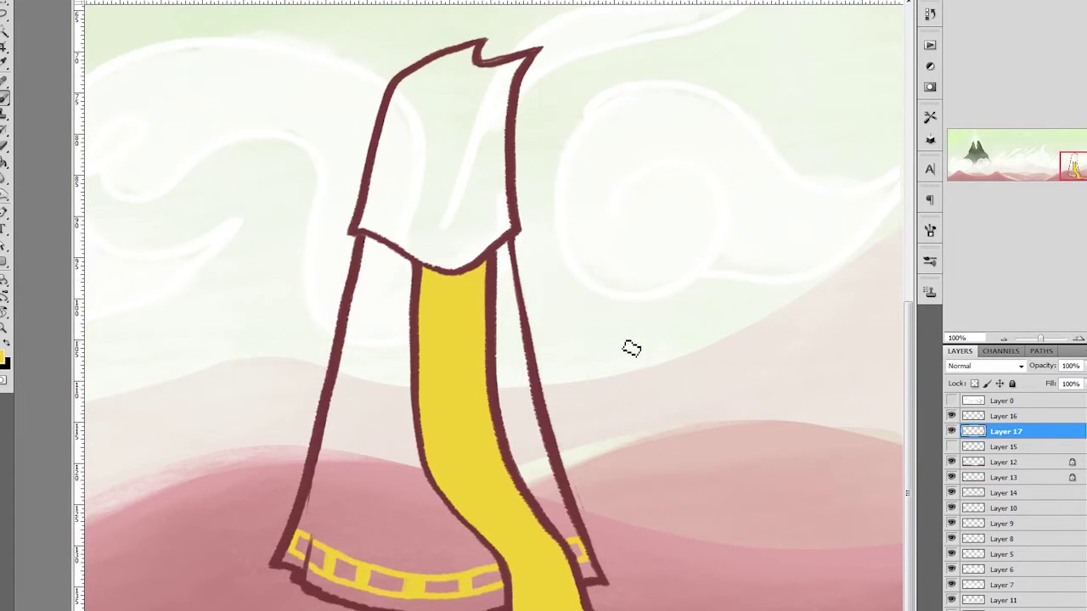
pyautogui.moveTo(439, 274)
pyautogui.mouseDown()
pyautogui.moveTo(437, 376)
pyautogui.moveTo(528, 606)
pyautogui.mouseUp()
pyautogui.press('e')
pyautogui.hotkey('ctrl', '+')
pyautogui.moveTo(800, 241); pyautogui.dragTo(900, 240)
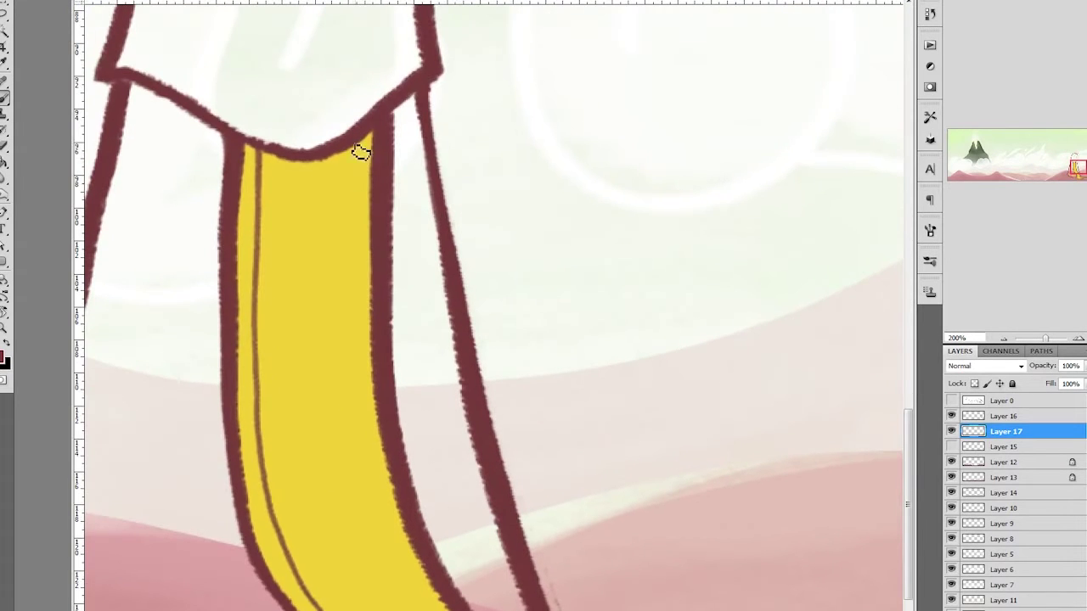
pyautogui.moveTo(356, 145)
pyautogui.mouseDown()
pyautogui.moveTo(381, 519)
pyautogui.moveTo(412, 607)
pyautogui.moveTo(369, 428)
pyautogui.moveTo(424, 607)
pyautogui.mouseUp()
pyautogui.hotkey('ctrl', 'z')
pyautogui.moveTo(424, 607); pyautogui.dragTo(481, 235)
pyautogui.moveTo(365, 391)
pyautogui.mouseDown()
pyautogui.moveTo(510, 607)
pyautogui.moveTo(691, 283)
pyautogui.mouseUp()
pyautogui.moveTo(475, 569); pyautogui.dragTo(736, 584)
pyautogui.hotkey('ctrl', 'z')
pyautogui.moveTo(414, 598); pyautogui.dragTo(802, 606)
pyautogui.hotkey('ctrl', '-')
pyautogui.hotkey('ctrl', '-')
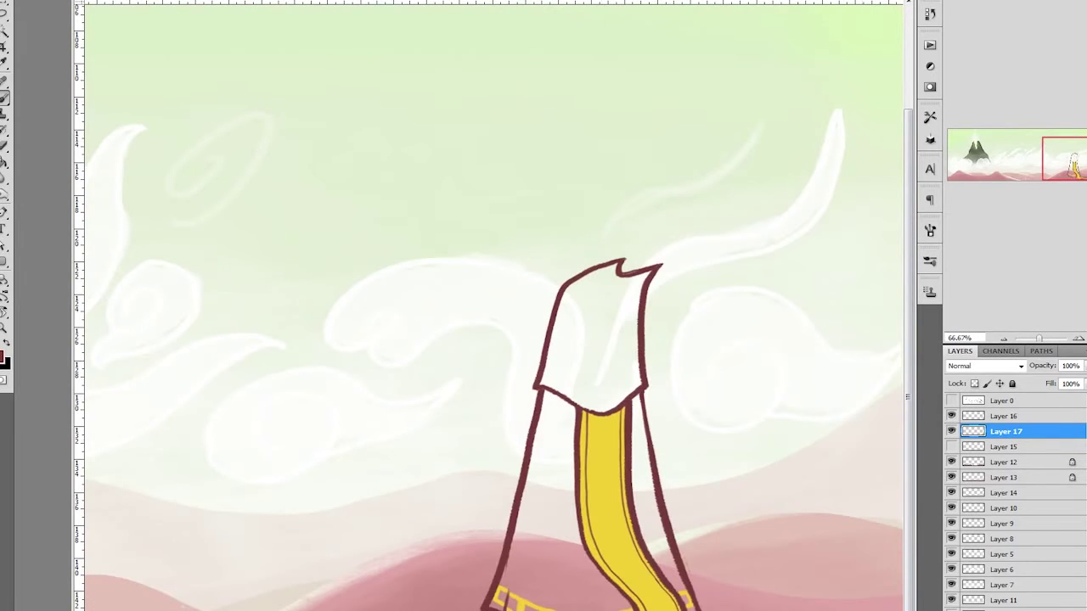
# Save, add a dark oval on the yellow panel, and trace yellow trim along the collar
pyautogui.hotkey('ctrl', 's')
pyautogui.moveTo(599, 428)
pyautogui.mouseDown()
pyautogui.moveTo(618, 562)
pyautogui.moveTo(655, 607)
pyautogui.mouseUp()
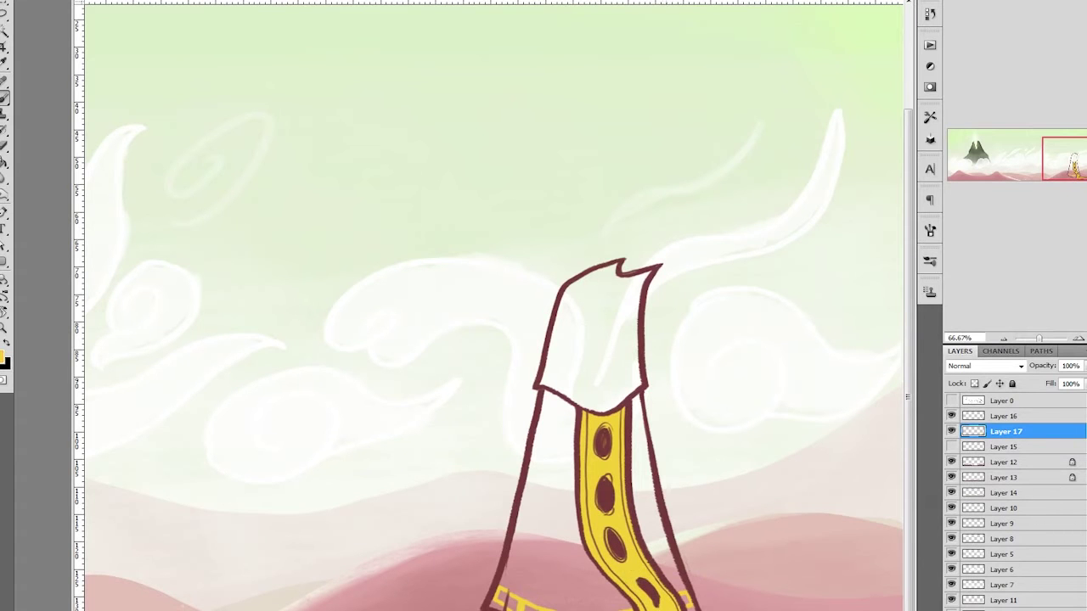
pyautogui.click(1079, 339)
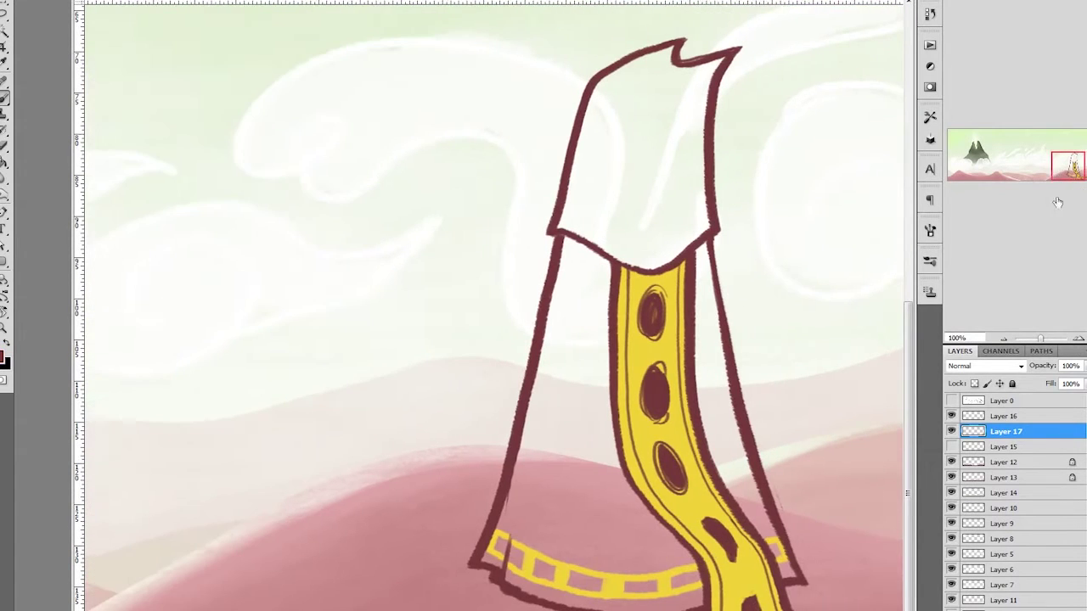
pyautogui.moveTo(304, 409); pyautogui.dragTo(404, 409)
pyautogui.click(993, 416)
pyautogui.moveTo(448, 235); pyautogui.dragTo(614, 258)
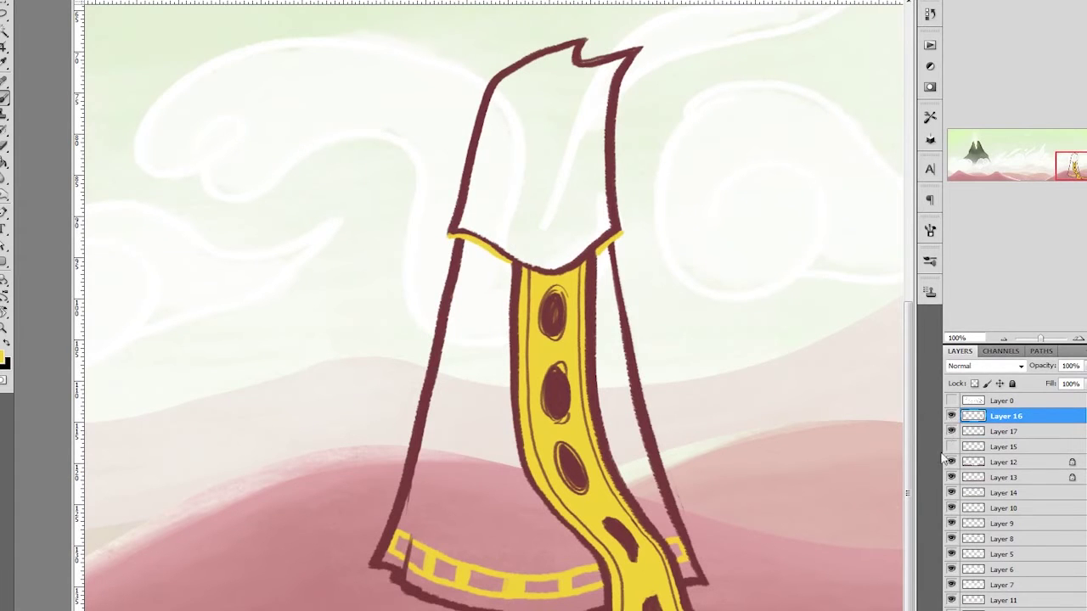
# Lasso the robe's shape on a new layer and fill it red with the Paint Bucket
pyautogui.hotkey('ctrl', 'shift', 'alt', 'n')
pyautogui.press('l')
pyautogui.moveTo(450, 233)
pyautogui.mouseDown()
pyautogui.moveTo(611, 136)
pyautogui.moveTo(696, 576)
pyautogui.mouseUp()
pyautogui.moveTo(378, 560); pyautogui.dragTo(449, 234)
pyautogui.press('g')
pyautogui.click(4, 358)
pyautogui.click(553, 96)
pyautogui.click(525, 110)
pyautogui.moveTo(1039, 338); pyautogui.dragTo(1001, 339)
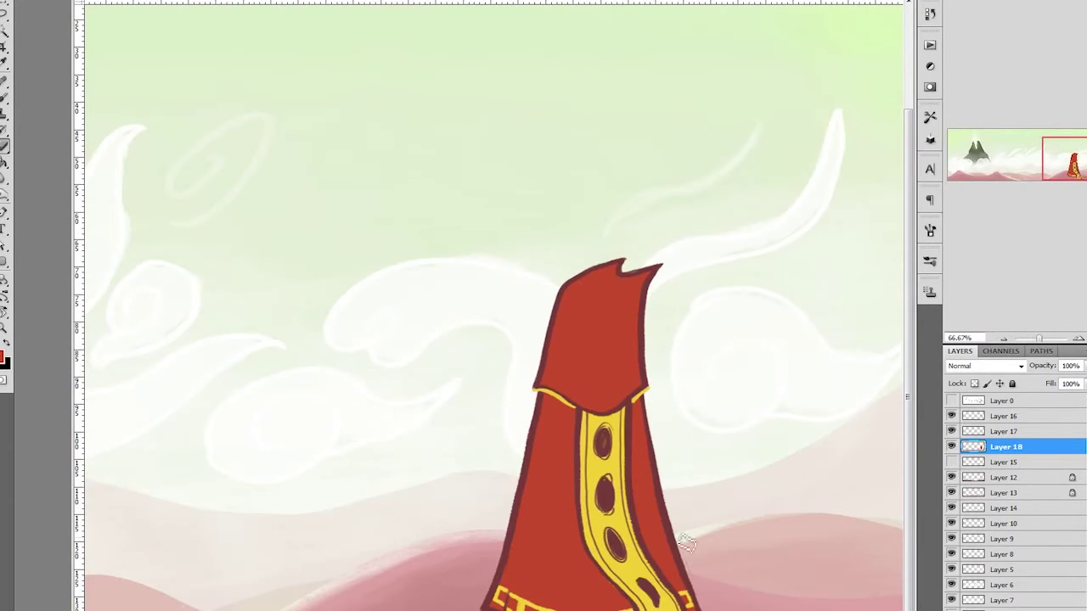
pyautogui.hotkey('alt', ']')
pyautogui.hotkey('alt', ']')
# Paint white marks on the slots, then cover the dark ovals with yellow on the front stripe
pyautogui.press('b')
pyautogui.press('F5')
pyautogui.press('F5')
pyautogui.press('d')
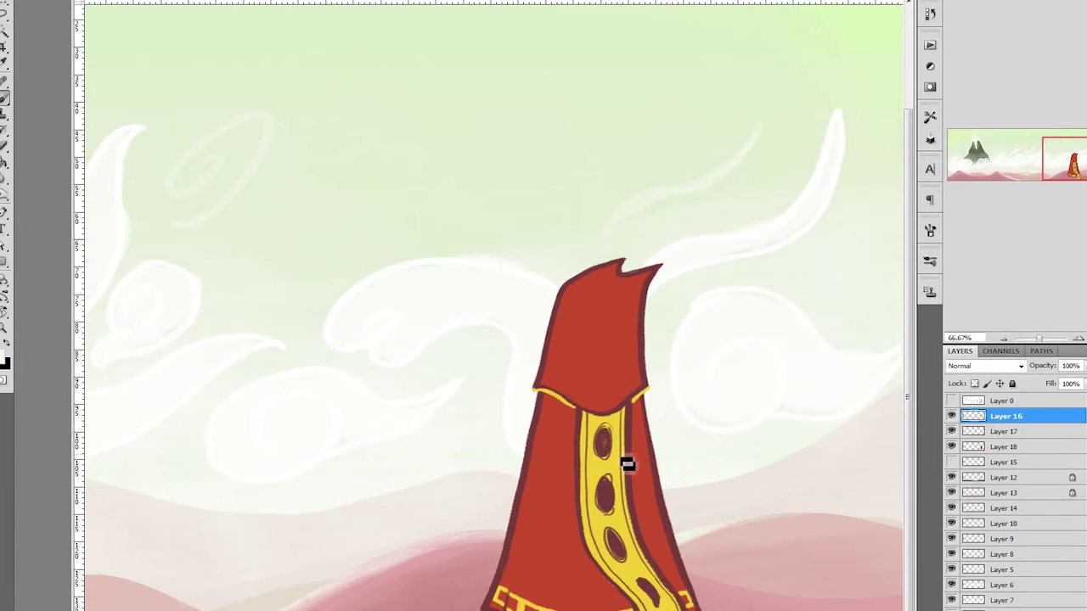
pyautogui.moveTo(598, 430); pyautogui.dragTo(613, 508)
pyautogui.moveTo(602, 452); pyautogui.dragTo(613, 443)
pyautogui.moveTo(608, 533)
pyautogui.mouseDown()
pyautogui.moveTo(612, 552)
pyautogui.moveTo(628, 548)
pyautogui.moveTo(619, 560)
pyautogui.moveTo(635, 560)
pyautogui.moveTo(652, 603)
pyautogui.mouseUp()
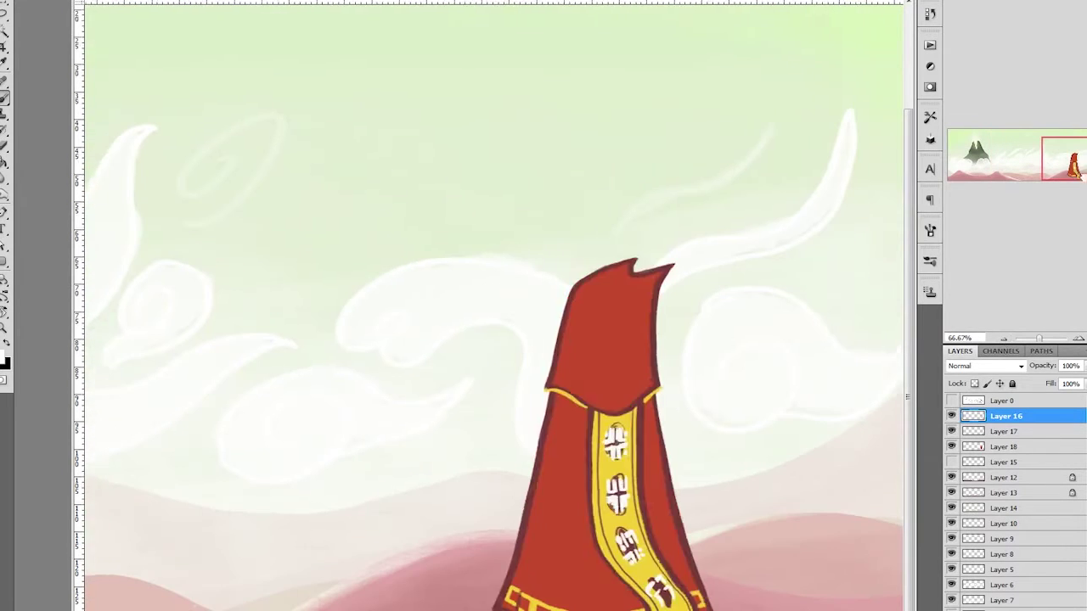
pyautogui.moveTo(603, 429); pyautogui.dragTo(622, 555)
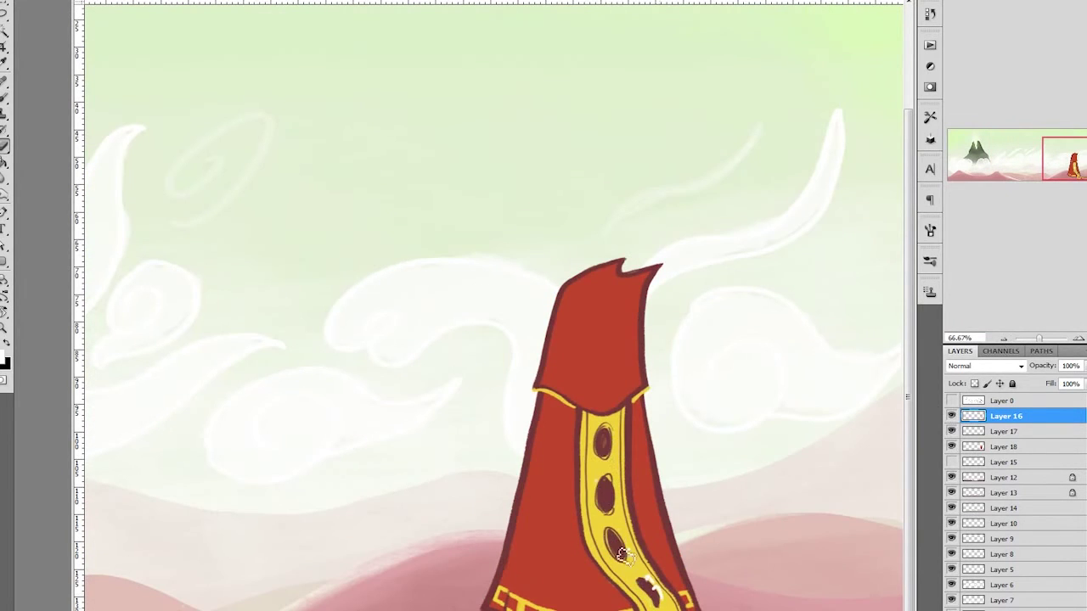
pyautogui.hotkey('alt', '[')
pyautogui.moveTo(605, 423)
pyautogui.mouseDown()
pyautogui.moveTo(606, 513)
pyautogui.moveTo(656, 605)
pyautogui.mouseUp()
pyautogui.moveTo(596, 427); pyautogui.dragTo(604, 454)
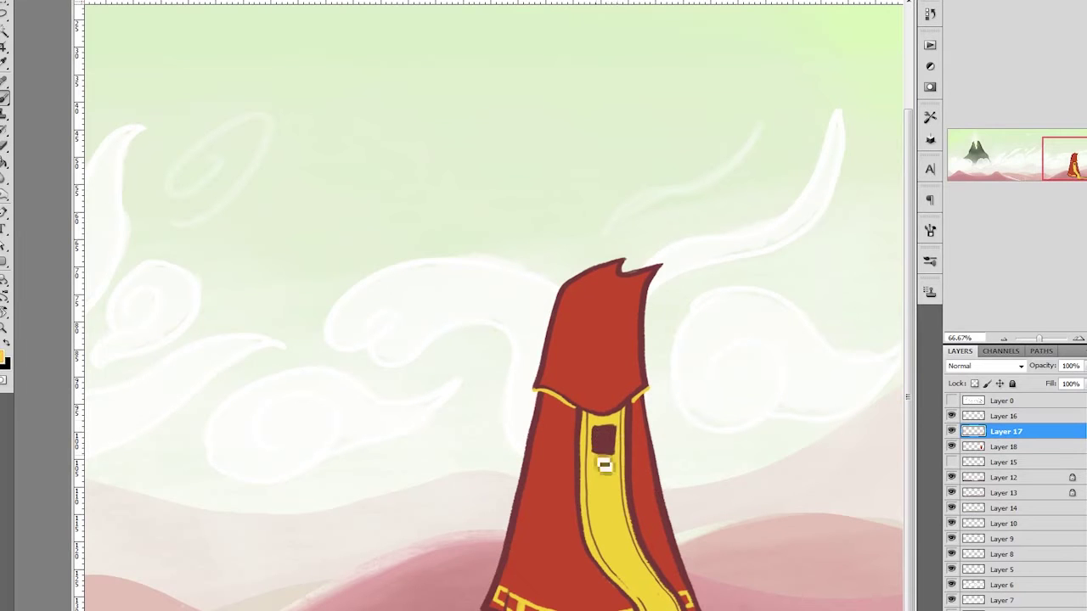
# Enlarge the slot into a pointed dark red emblem and erase its edges clean
pyautogui.moveTo(597, 505)
pyautogui.mouseDown()
pyautogui.moveTo(608, 477)
pyautogui.moveTo(604, 505)
pyautogui.moveTo(652, 599)
pyautogui.moveTo(645, 582)
pyautogui.mouseUp()
pyautogui.press('e')
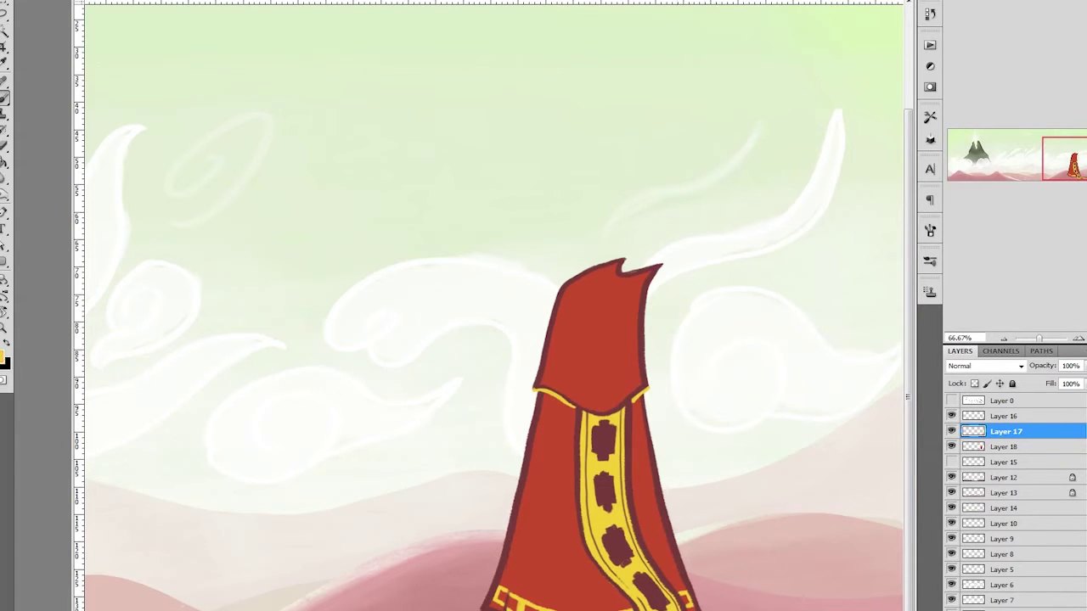
pyautogui.moveTo(625, 574); pyautogui.dragTo(607, 543)
# Toggle the outline layer to compare, select it, and zoom out to the full panorama
pyautogui.click(951, 416)
pyautogui.click(951, 415)
pyautogui.click(1006, 416)
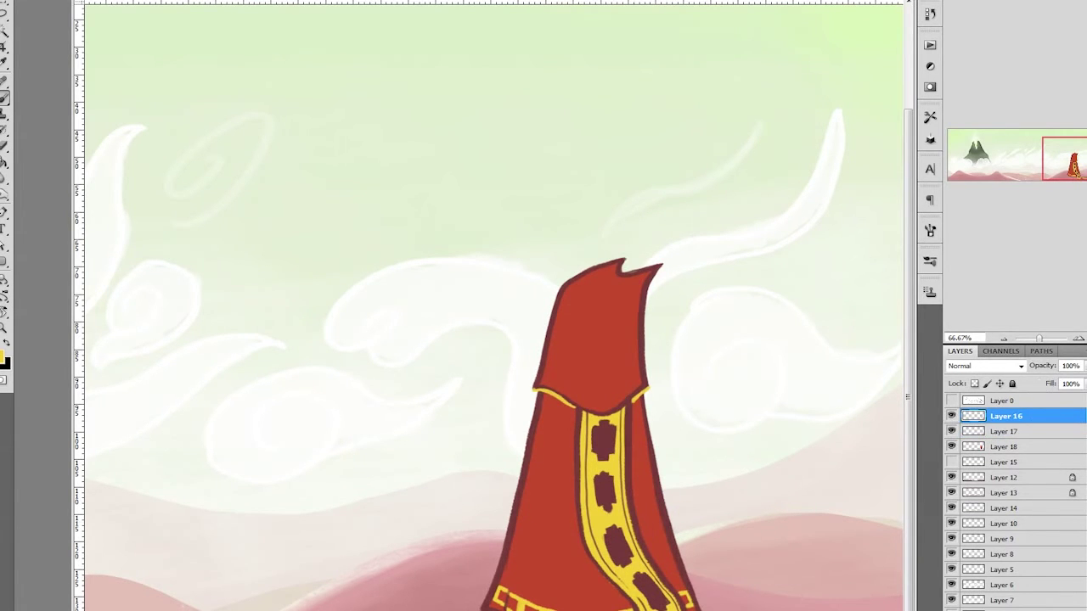
pyautogui.hotkey('ctrl', '0')
# On the red robe layer, choose a textured brush and lock transparent pixels
pyautogui.scroll(2, 896, 352)
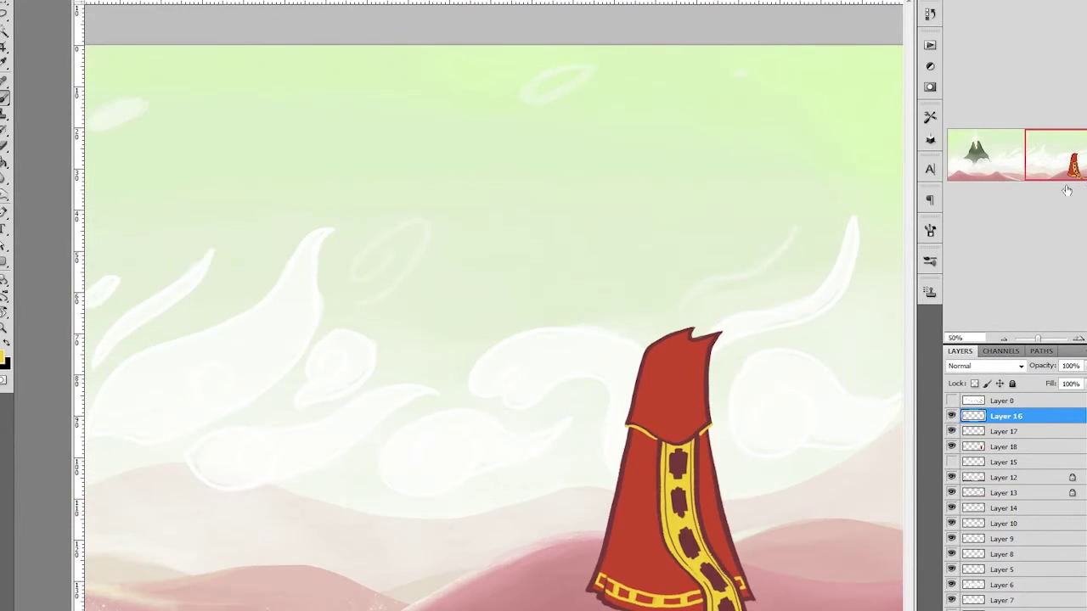
pyautogui.click(976, 447)
pyautogui.rightClick(129, 247)
pyautogui.scroll(-5, 130, 247)
pyautogui.doubleClick(133, 395)
pyautogui.press('/')
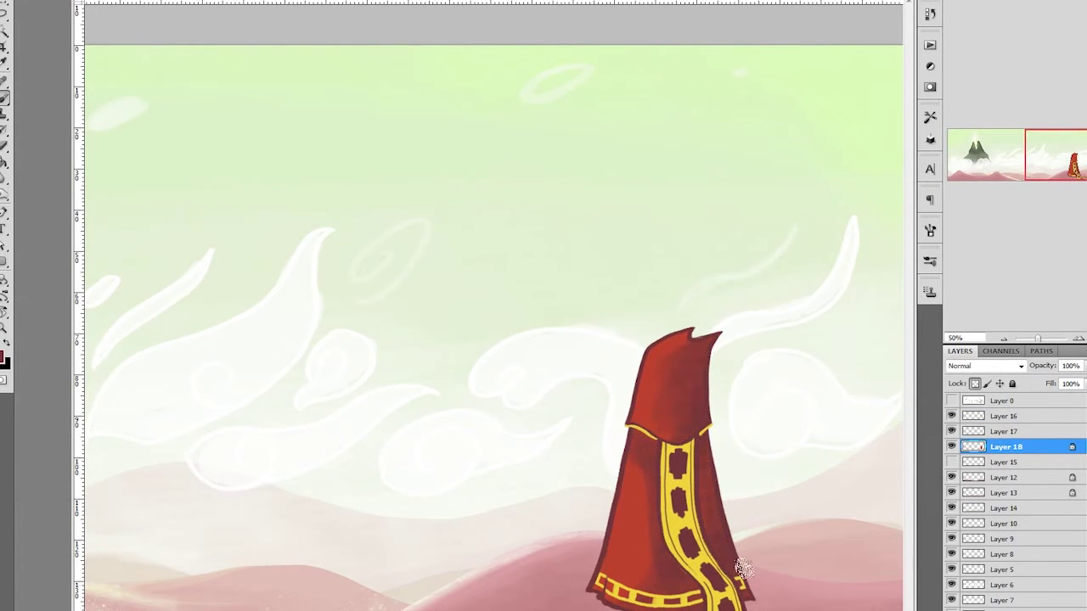
pyautogui.click(1001, 416)
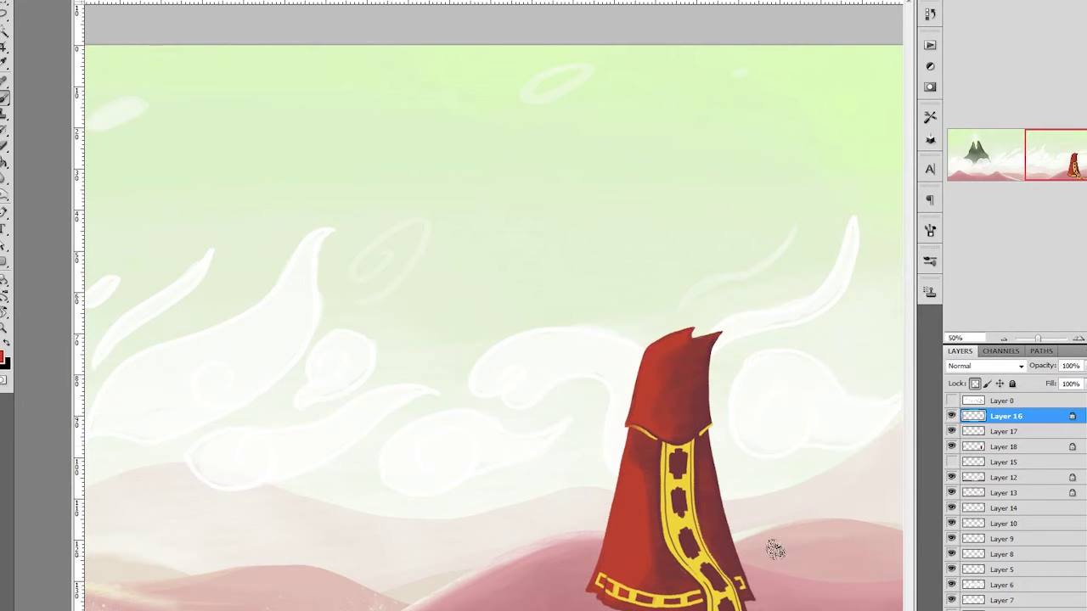
pyautogui.hotkey('alt', '[')
pyautogui.hotkey('alt', '[')
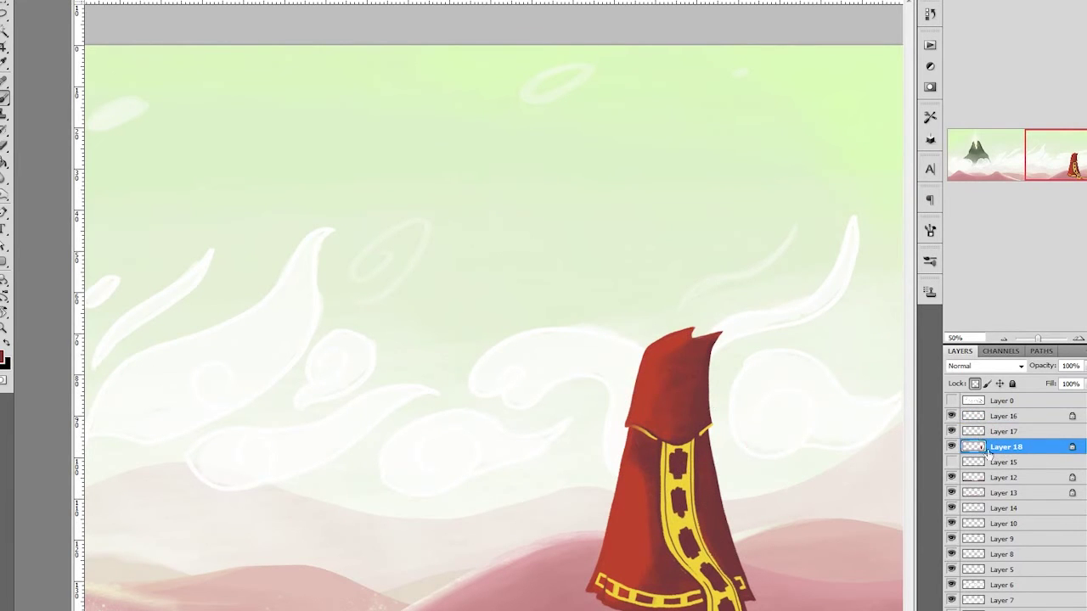
# On a new layer, fill the stripe pattern selection with yellow and deselect
pyautogui.keyDown('ctrl'); pyautogui.click(973, 446); pyautogui.keyUp('ctrl')
pyautogui.click(4, 359)
pyautogui.click(552, 97)
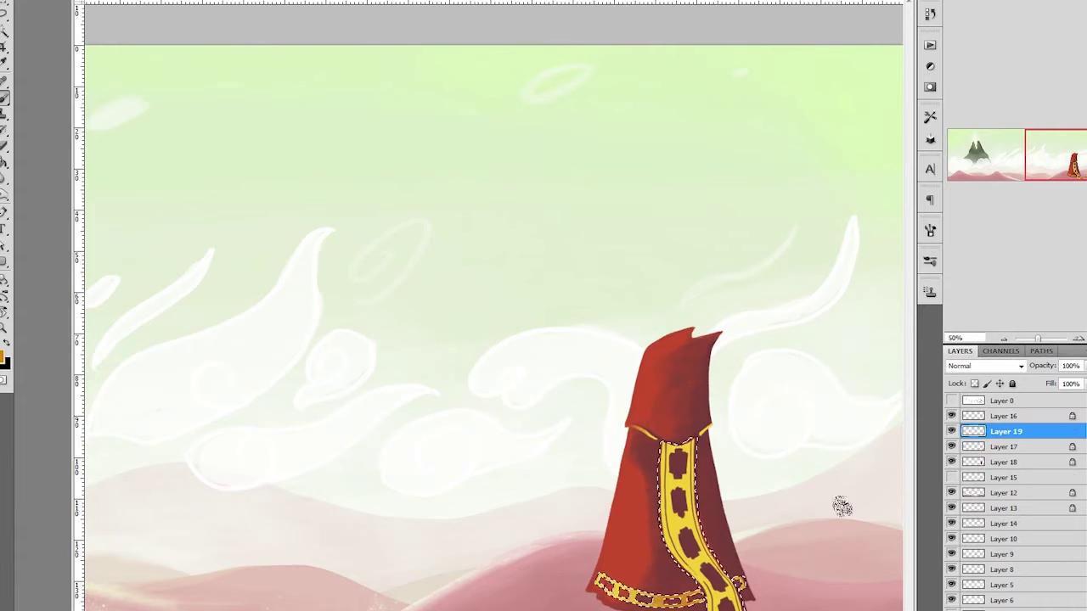
pyautogui.hotkey('alt', 'BackSpace')
pyautogui.hotkey('ctrl', 'd')
# Set the yellow layer to Linear Burn and add Layer 20 for highlights
pyautogui.click(980, 366)
pyautogui.press('Down')
pyautogui.press('Down')
pyautogui.press('Down')
pyautogui.press('Down')
pyautogui.press('Down')
pyautogui.press('Down')
pyautogui.press('Down')
pyautogui.press('Down')
pyautogui.press('Down')
pyautogui.hotkey('ctrl', 'shift', 'alt', 'n')
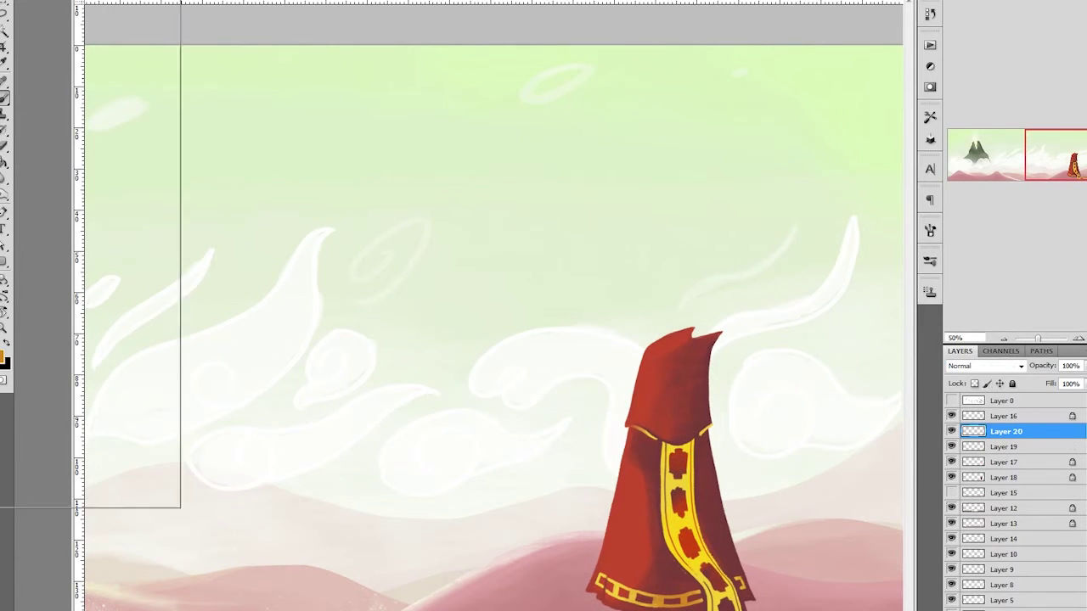
pyautogui.hotkey('ctrl', '+')
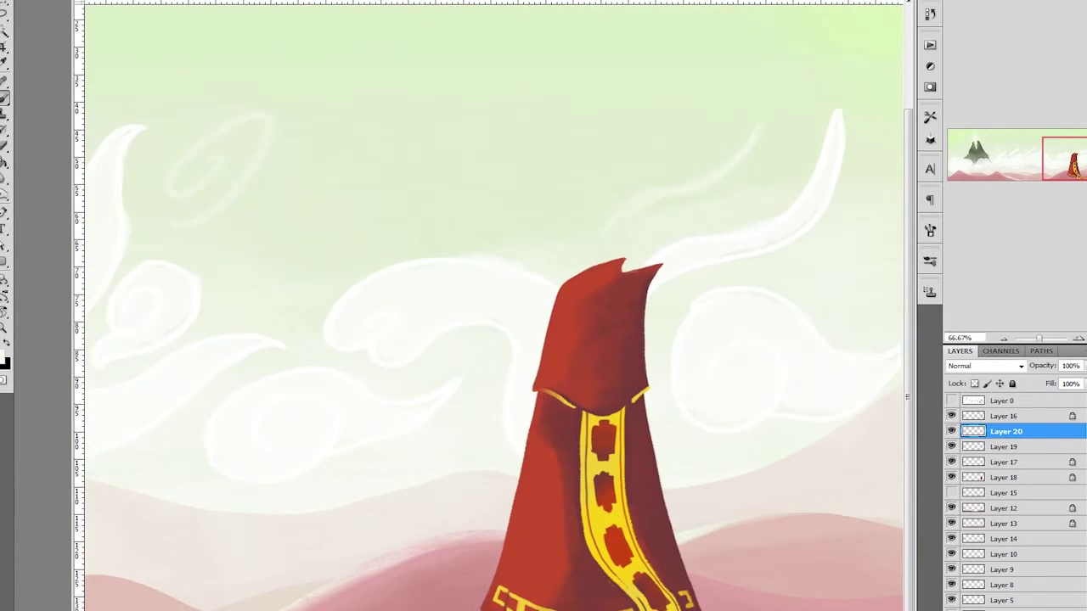
# Paint light strokes on the top and lowest emblems, undoing a trial softening of the robe's left edge
pyautogui.moveTo(594, 440)
pyautogui.mouseDown()
pyautogui.moveTo(611, 438)
pyautogui.moveTo(604, 508)
pyautogui.moveTo(617, 506)
pyautogui.moveTo(628, 567)
pyautogui.moveTo(624, 552)
pyautogui.mouseUp()
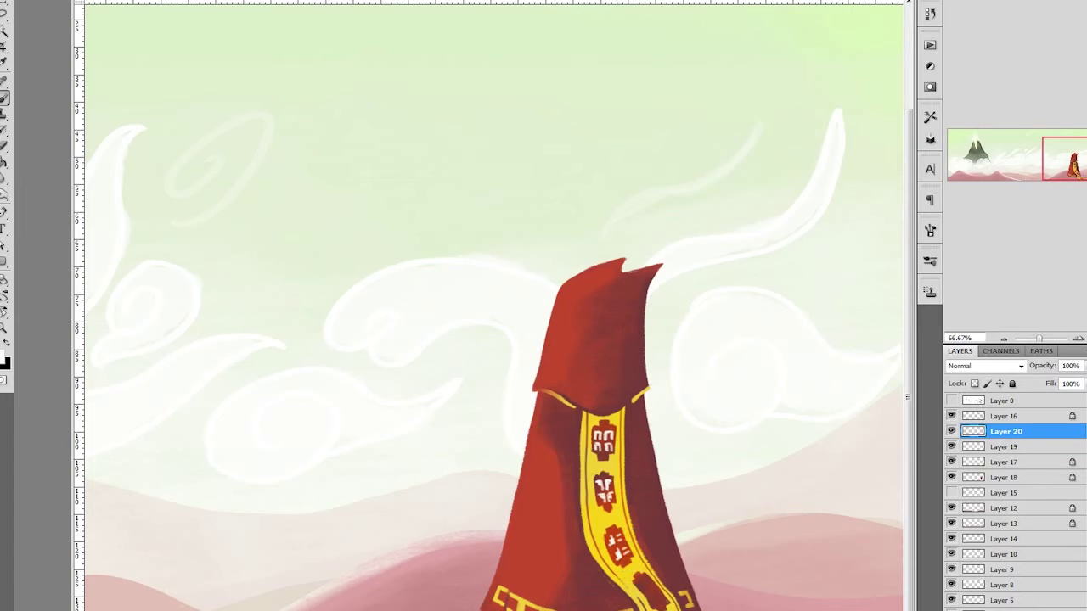
pyautogui.moveTo(651, 596); pyautogui.dragTo(655, 591)
pyautogui.click(976, 416)
pyautogui.moveTo(535, 280)
pyautogui.mouseDown()
pyautogui.moveTo(565, 335)
pyautogui.moveTo(501, 599)
pyautogui.mouseUp()
pyautogui.hotkey('ctrl', 'z')
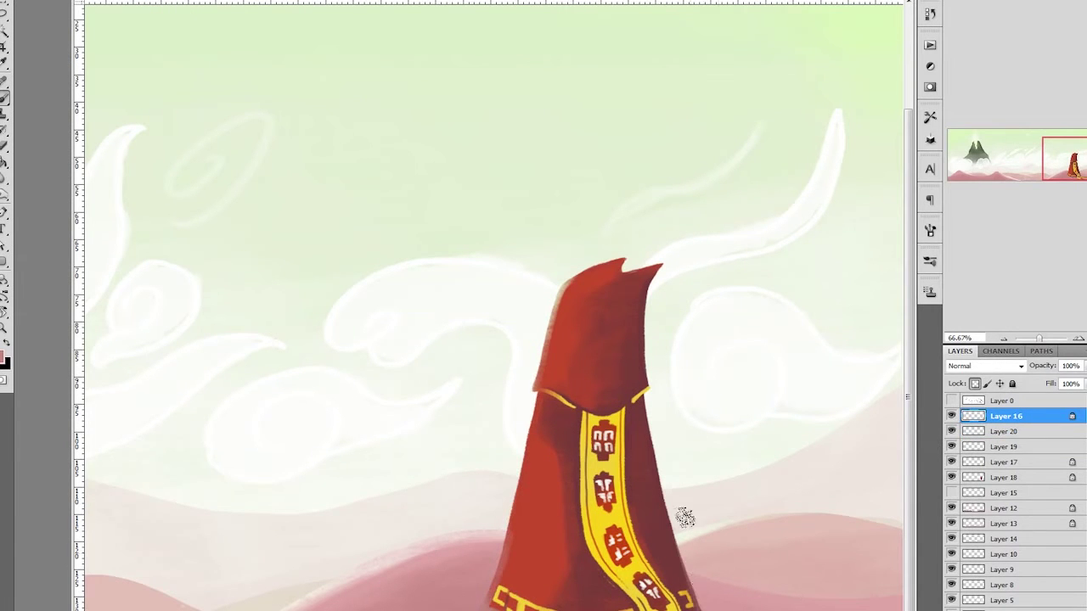
# Select the red robe layer, add new Layer 21 above Layer 17, and deselect
pyautogui.keyDown('ctrl'); pyautogui.click(704, 199); pyautogui.keyUp('ctrl')
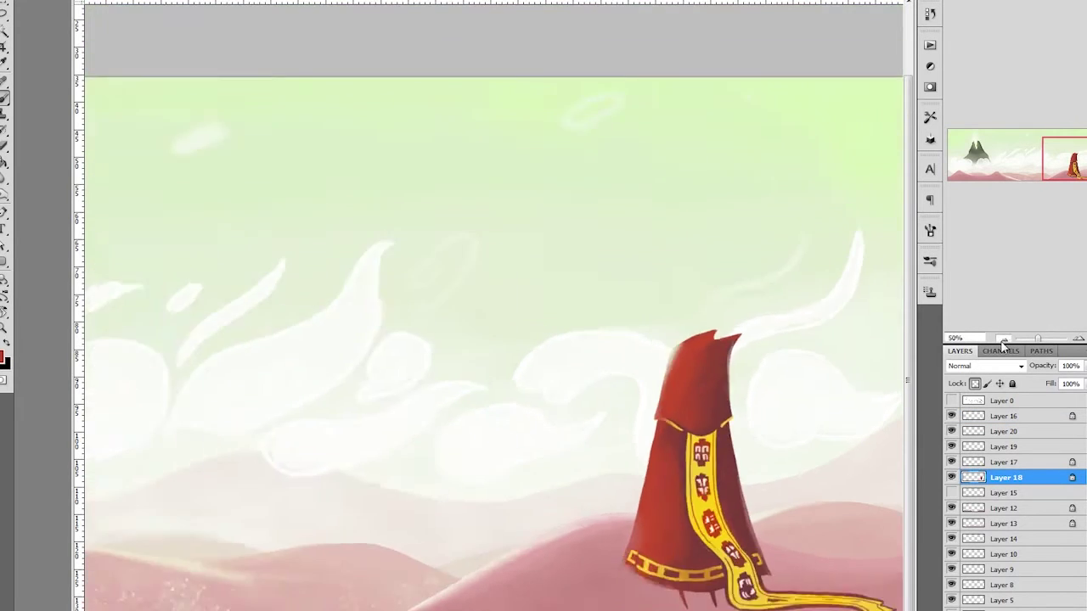
pyautogui.hotkey('ctrl', '-')
pyautogui.hotkey('ctrl', '-')
pyautogui.hotkey('ctrl', '+')
pyautogui.hotkey('ctrl', 'shift', 'alt', 'n')
pyautogui.hotkey('ctrl', 'd')
# Set Layer 21 to Multiply, then duplicate Layer 20 and apply Gaussian Blur to the copy
pyautogui.click(982, 366)
pyautogui.click(974, 402)
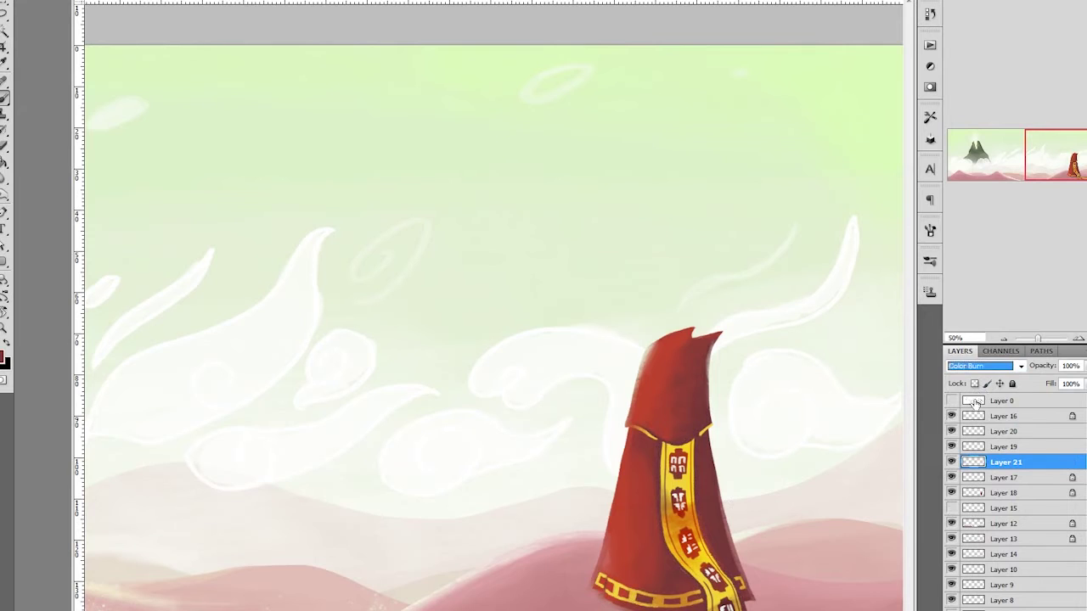
pyautogui.hotkey('ctrl', '-')
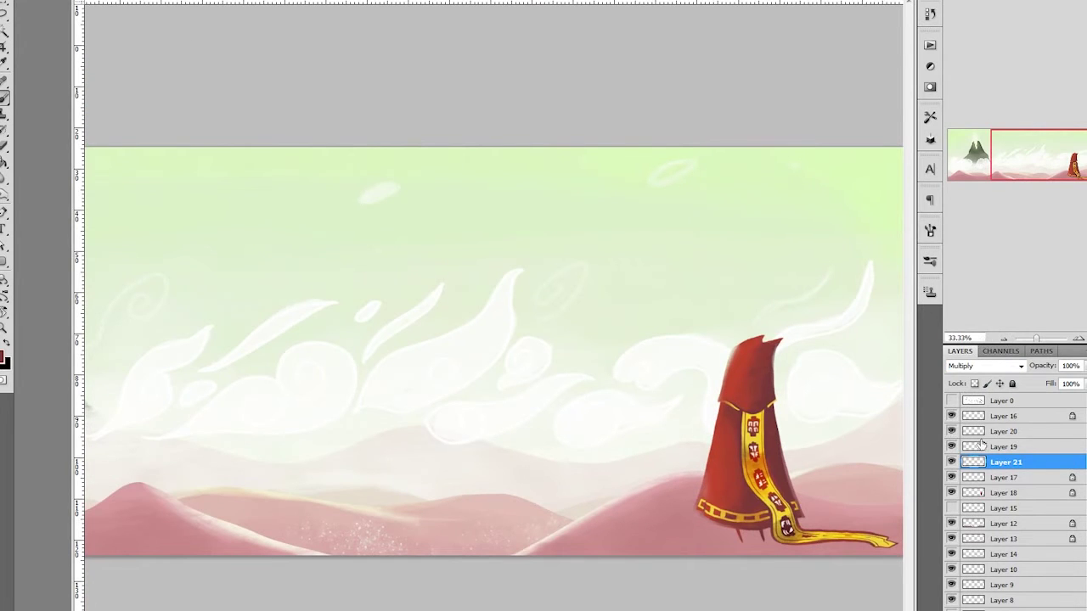
pyautogui.hotkey('ctrl', 'j')
pyautogui.click(373, 101)
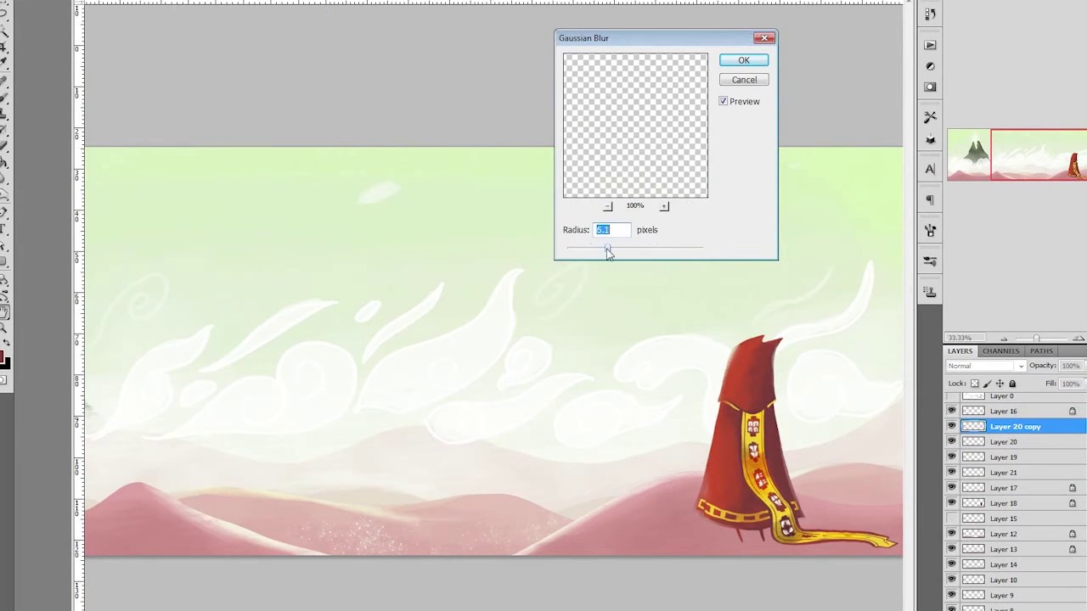
pyautogui.click(756, 64)
# Select Layer 12, sample a foreground colour from the painting, and add a layer at the top
pyautogui.hotkey('ctrl', '-')
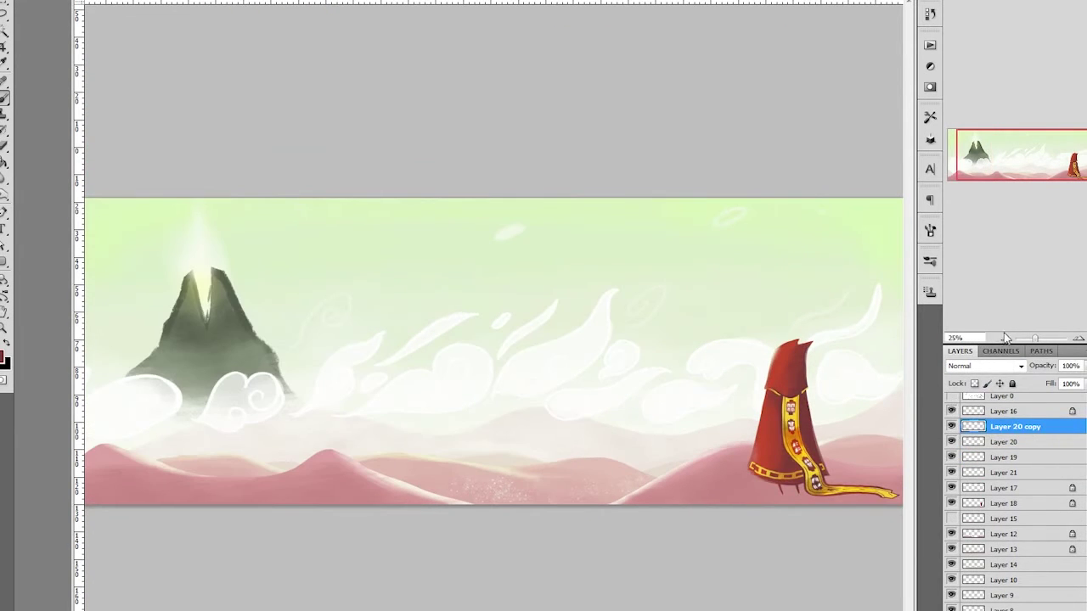
pyautogui.click(1006, 533)
pyautogui.keyDown('alt'); pyautogui.click(440, 494); pyautogui.keyUp('alt')
pyautogui.click(4, 359)
pyautogui.press('Return')
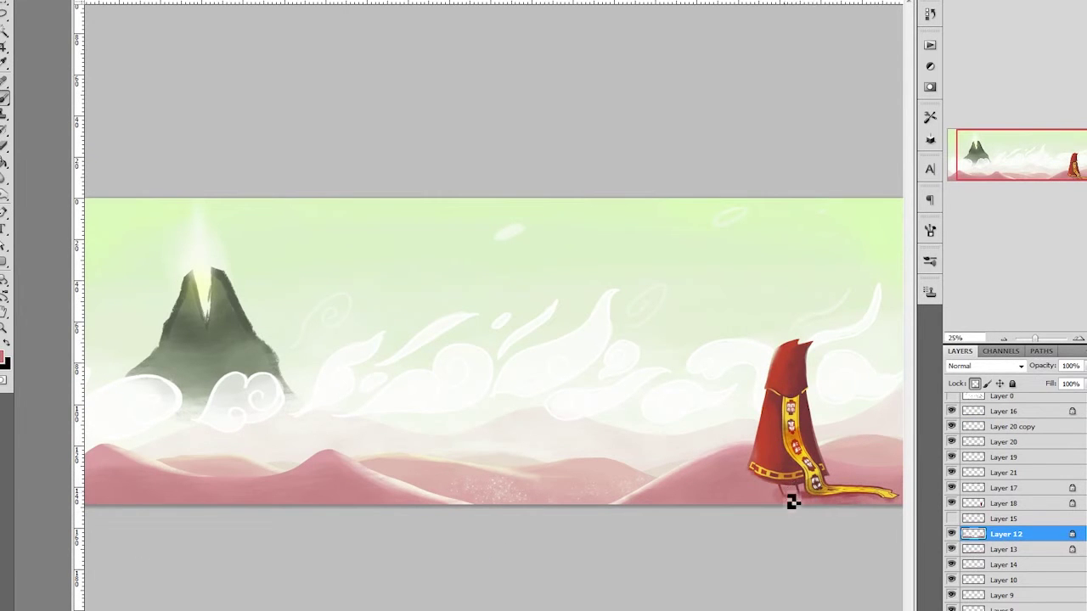
pyautogui.hotkey('ctrl', 'shift', ']')
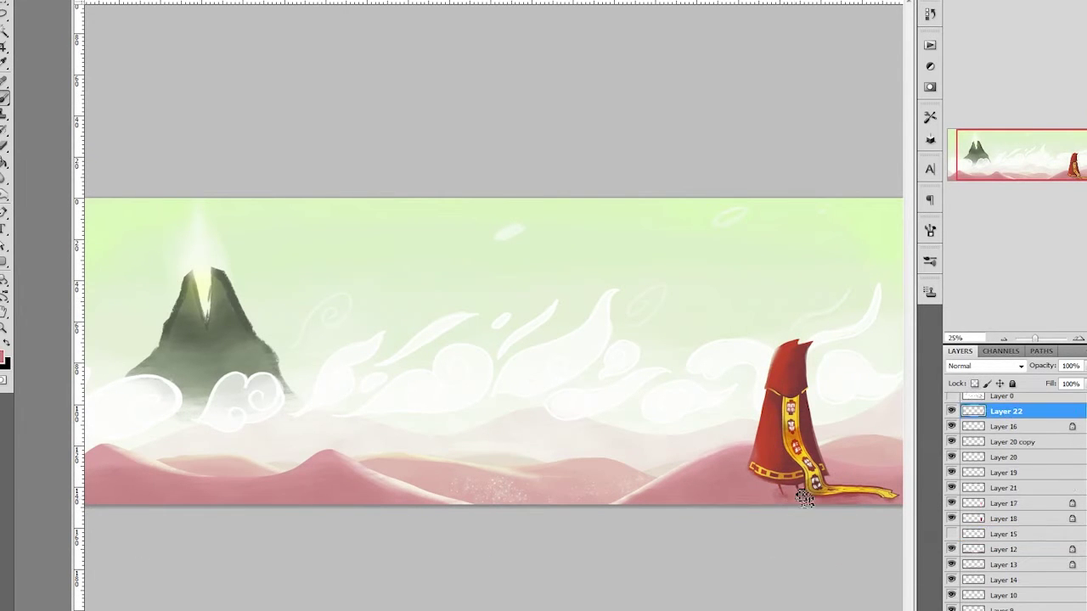
# Reopen Gaussian Blur and dismiss it unapplied while zooming around the banner
pyautogui.hotkey('ctrl', '+')
pyautogui.hotkey('ctrl', '+')
pyautogui.hotkey('ctrl', '+')
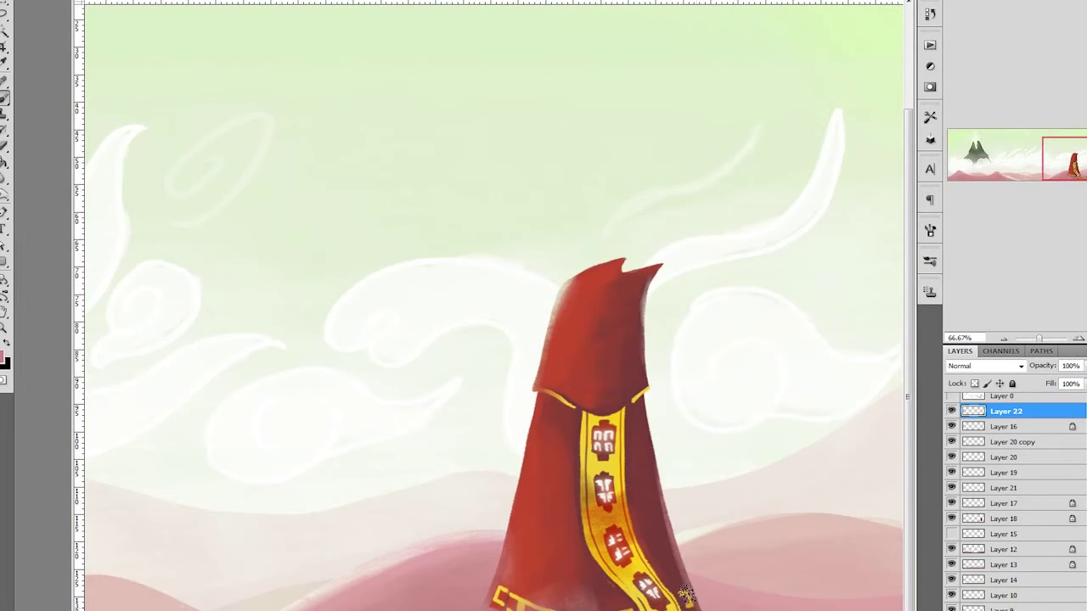
pyautogui.hotkey('ctrl', '-')
pyautogui.hotkey('ctrl', '-')
pyautogui.hotkey('ctrl', '-')
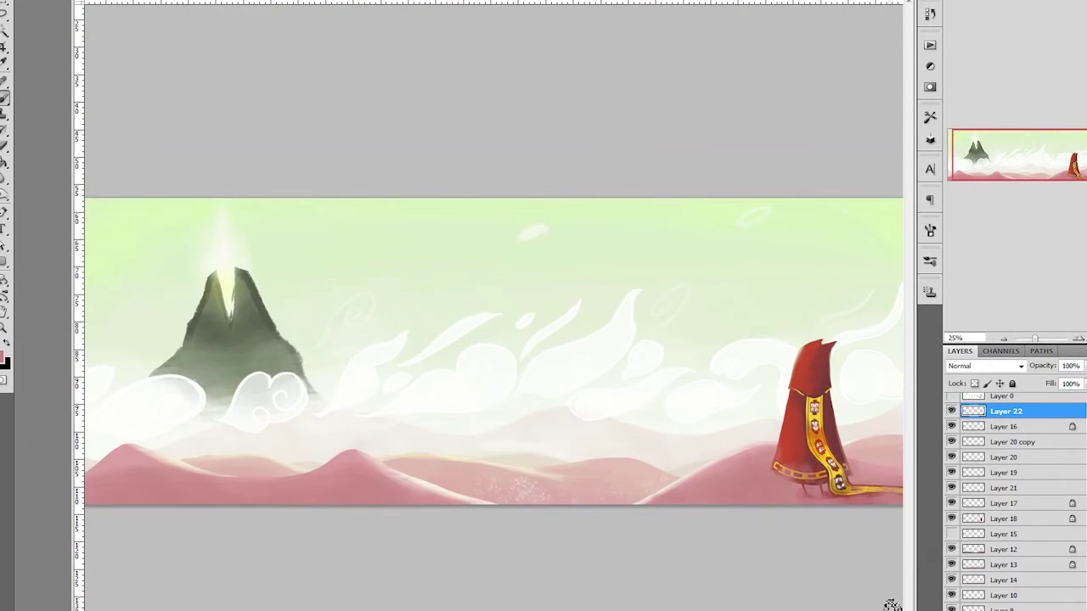
pyautogui.scroll(-1, 1016, 496)
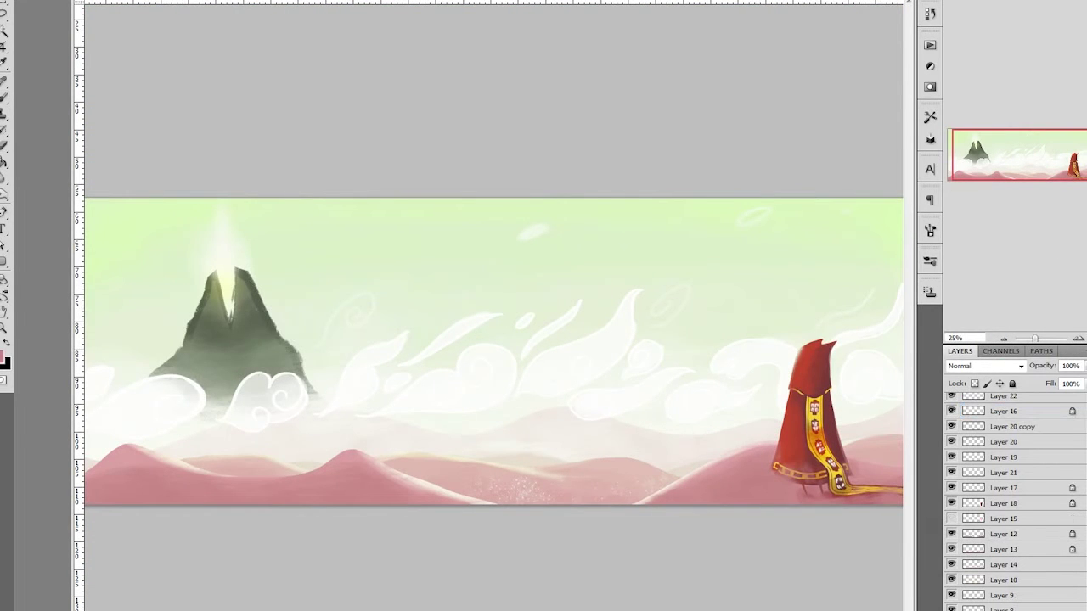
pyautogui.hotkey('ctrl', 'alt', 'f')
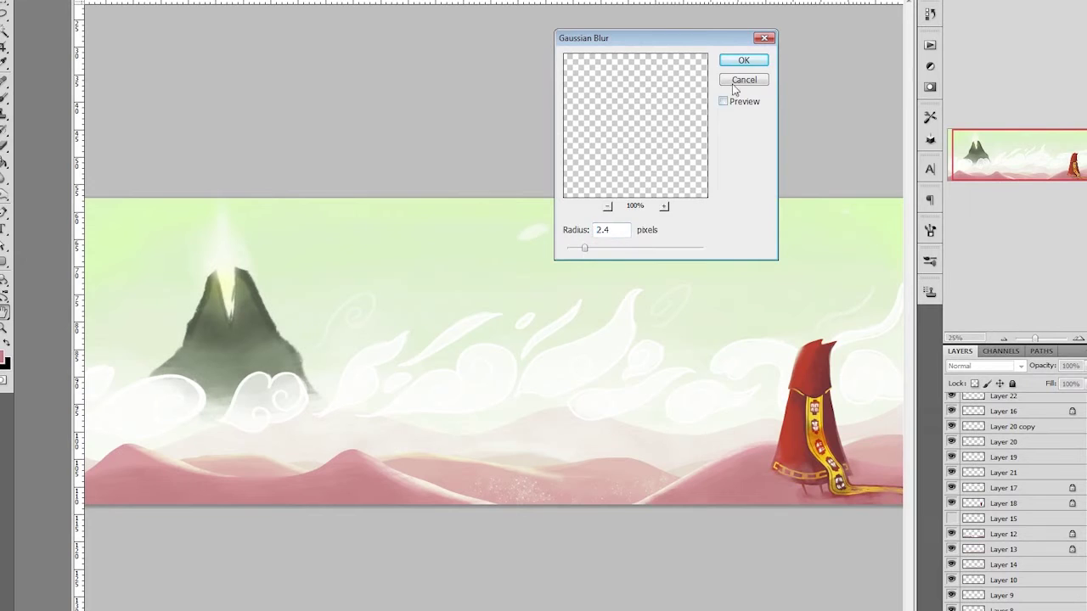
pyautogui.click(734, 82)
pyautogui.hotkey('ctrl', '-')
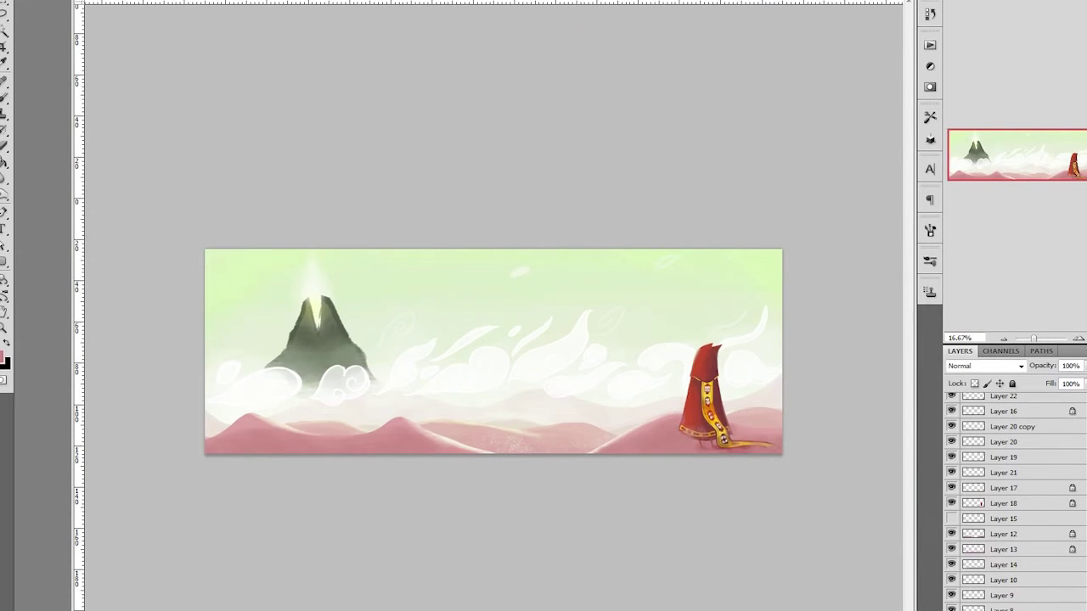
pyautogui.hotkey('ctrl', '+')
pyautogui.hotkey('ctrl', '+')
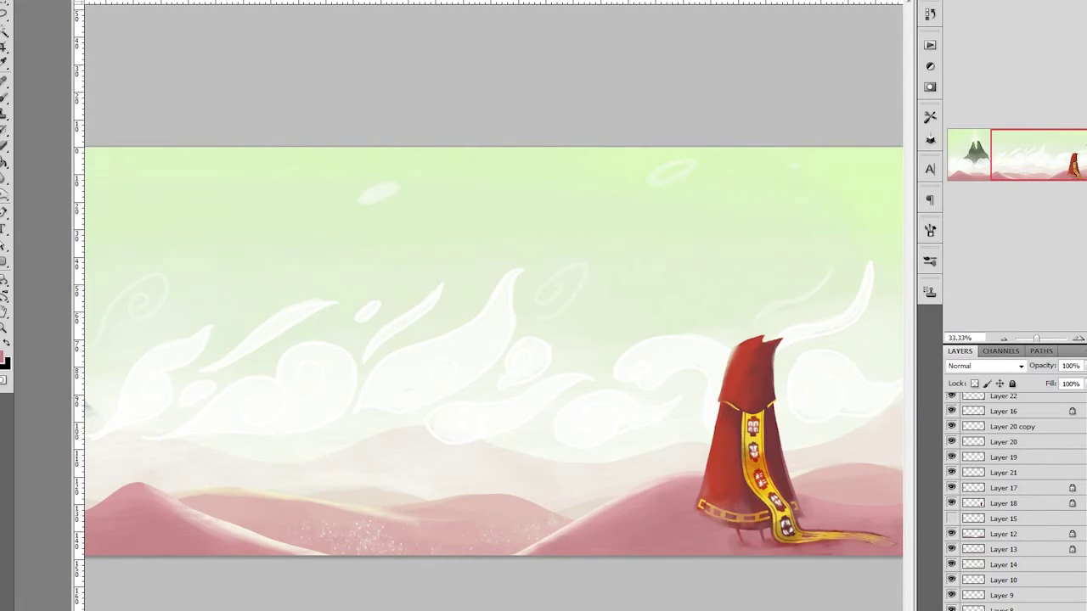
pyautogui.click(1004, 339)
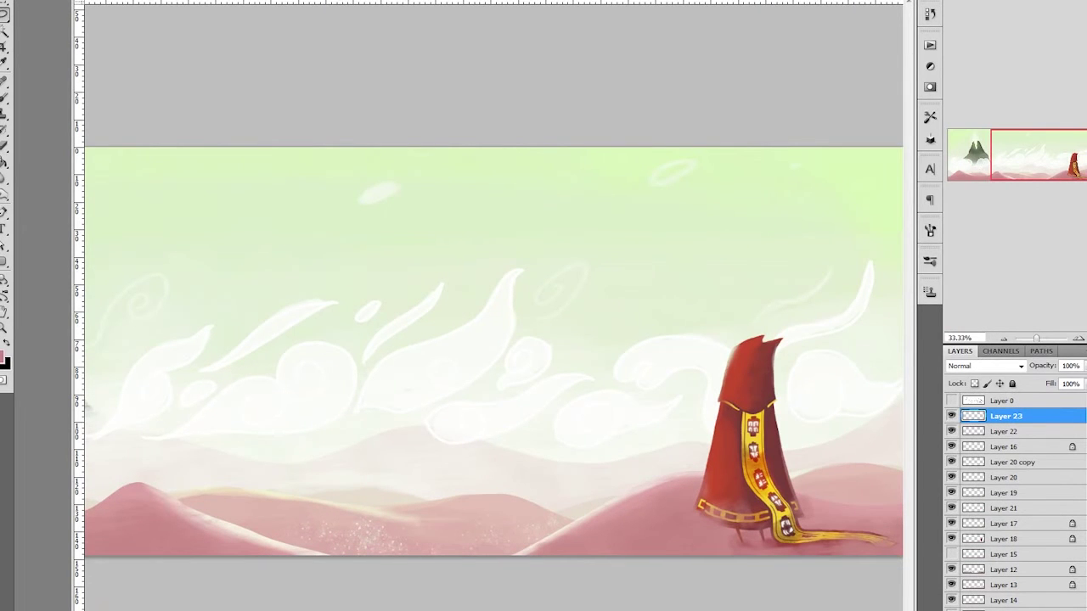
# Lasso a second robed figure beside the red one, fill it pale cream, and lock transparency
pyautogui.hotkey('ctrl', '+')
pyautogui.moveTo(749, 266); pyautogui.dragTo(807, 378)
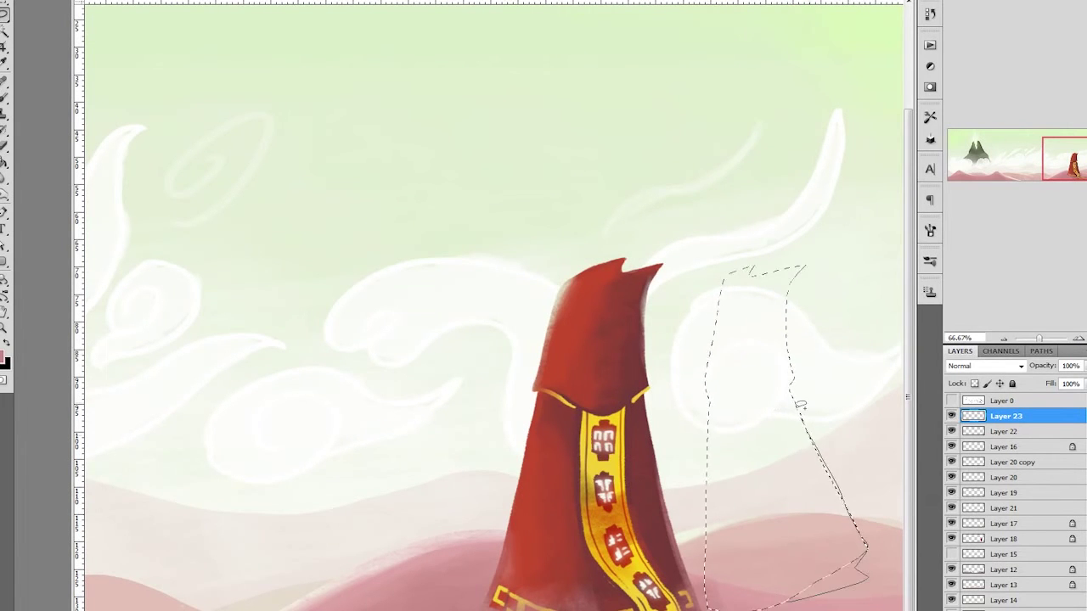
pyautogui.moveTo(823, 601)
pyautogui.mouseDown()
pyautogui.moveTo(890, 577)
pyautogui.moveTo(866, 564)
pyautogui.mouseUp()
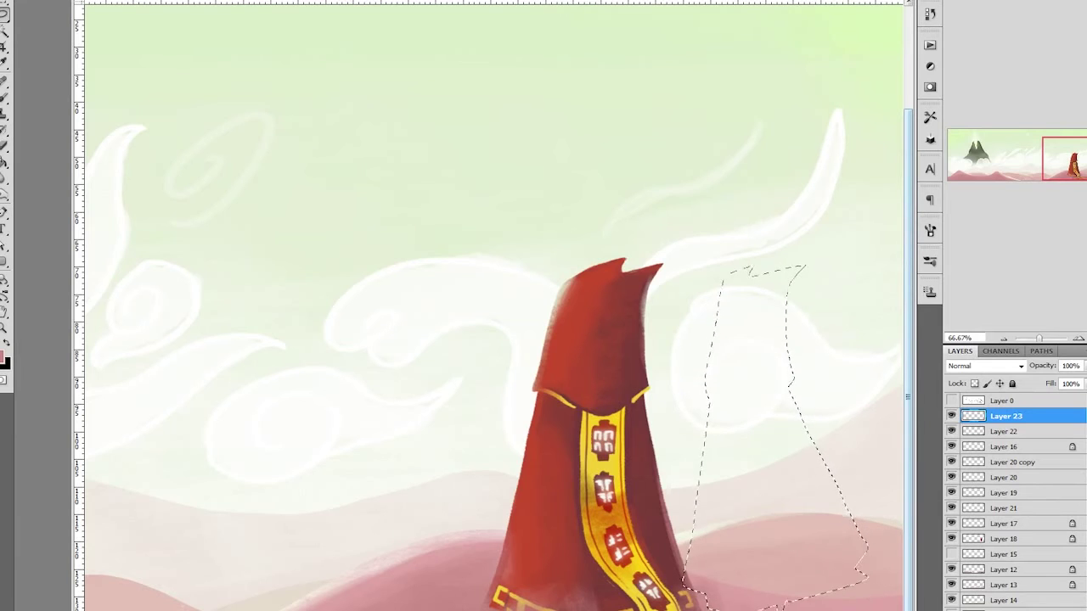
pyautogui.hotkey('alt', 'BackSpace')
pyautogui.click(974, 383)
# On new Layer 24, brush a yellow band across the cream figure
pyautogui.press('b')
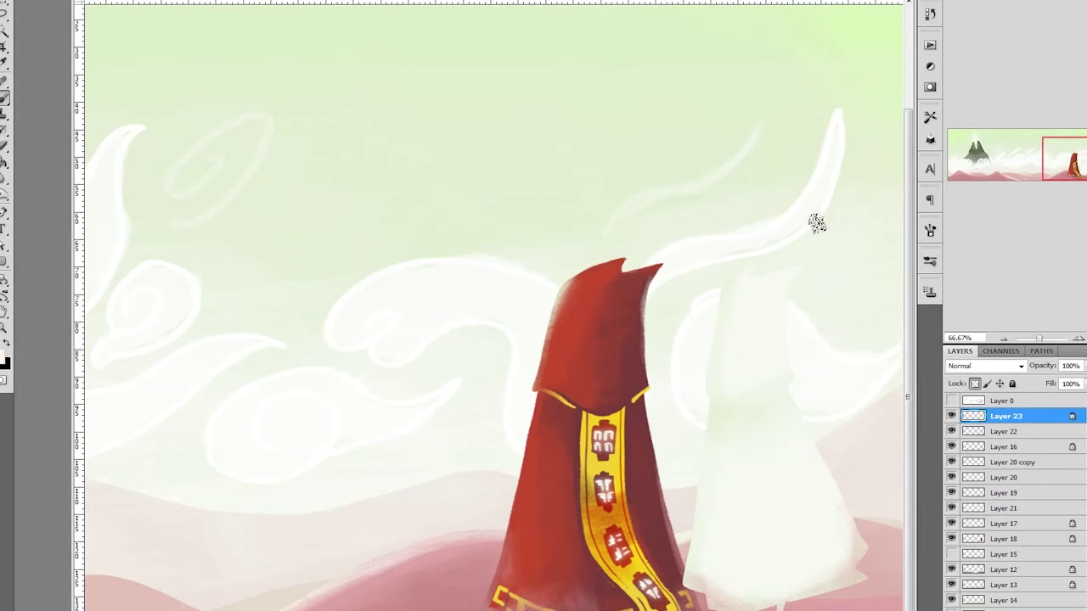
pyautogui.hotkey('ctrl', 'shift', 'alt', 'n')
pyautogui.click(844, 308)
pyautogui.moveTo(710, 399); pyautogui.dragTo(791, 382)
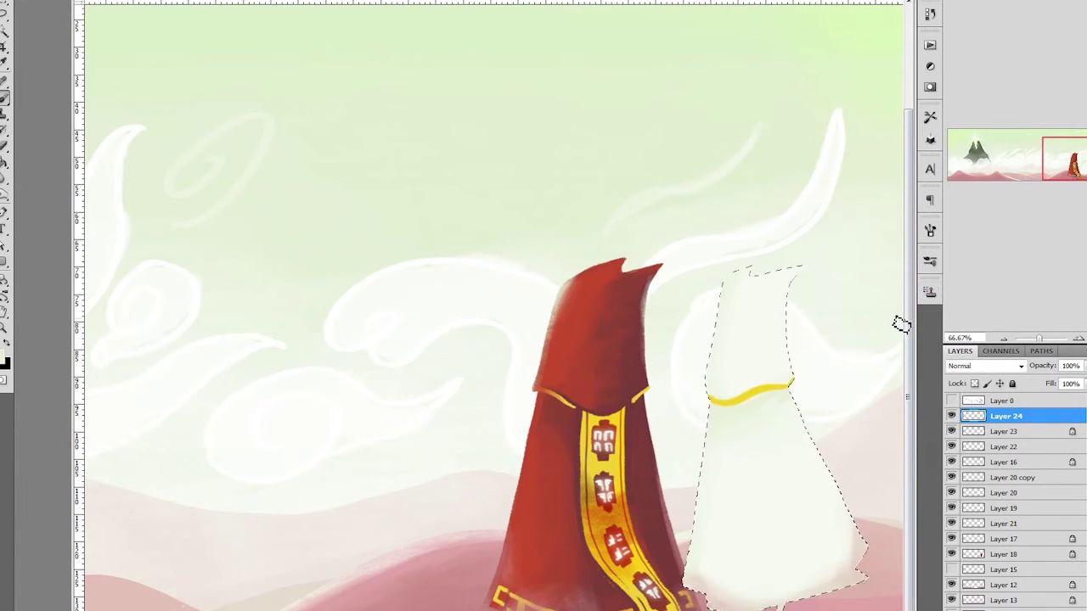
# Choose an olive colour and paint border lines along the white robe's hem
pyautogui.click(5, 359)
pyautogui.press('Return')
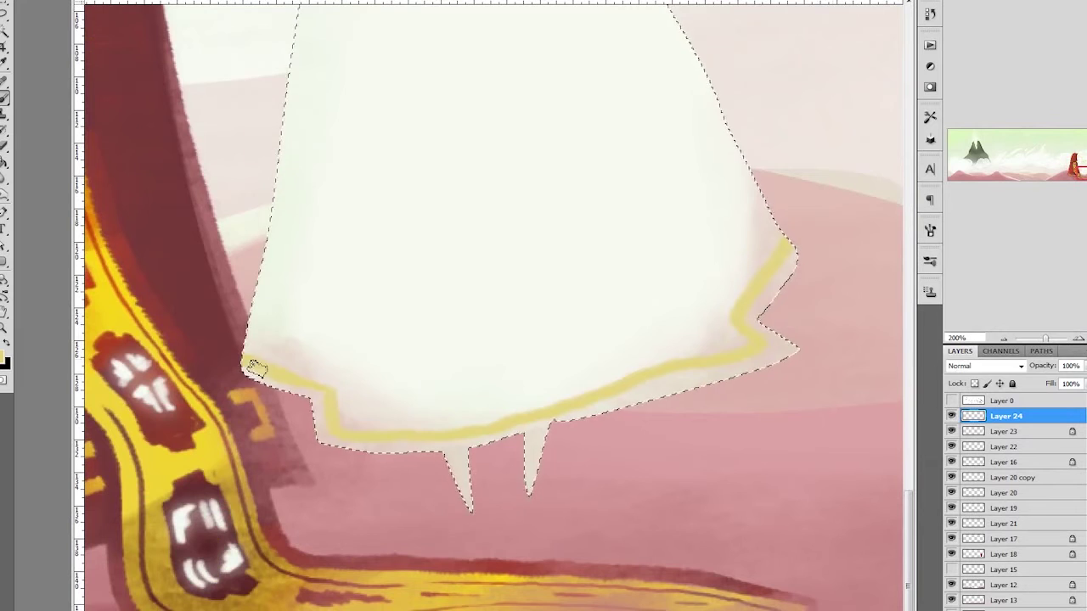
pyautogui.moveTo(280, 376)
pyautogui.mouseDown()
pyautogui.moveTo(363, 415)
pyautogui.moveTo(788, 244)
pyautogui.mouseUp()
pyautogui.moveTo(252, 348)
pyautogui.mouseDown()
pyautogui.moveTo(371, 371)
pyautogui.moveTo(704, 310)
pyautogui.moveTo(772, 231)
pyautogui.mouseUp()
pyautogui.moveTo(271, 319)
pyautogui.mouseDown()
pyautogui.moveTo(280, 363)
pyautogui.moveTo(274, 303)
pyautogui.moveTo(332, 377)
pyautogui.moveTo(327, 321)
pyautogui.moveTo(376, 340)
pyautogui.moveTo(386, 402)
pyautogui.moveTo(417, 378)
pyautogui.moveTo(451, 381)
pyautogui.mouseUp()
pyautogui.hotkey('ctrl', 'z')
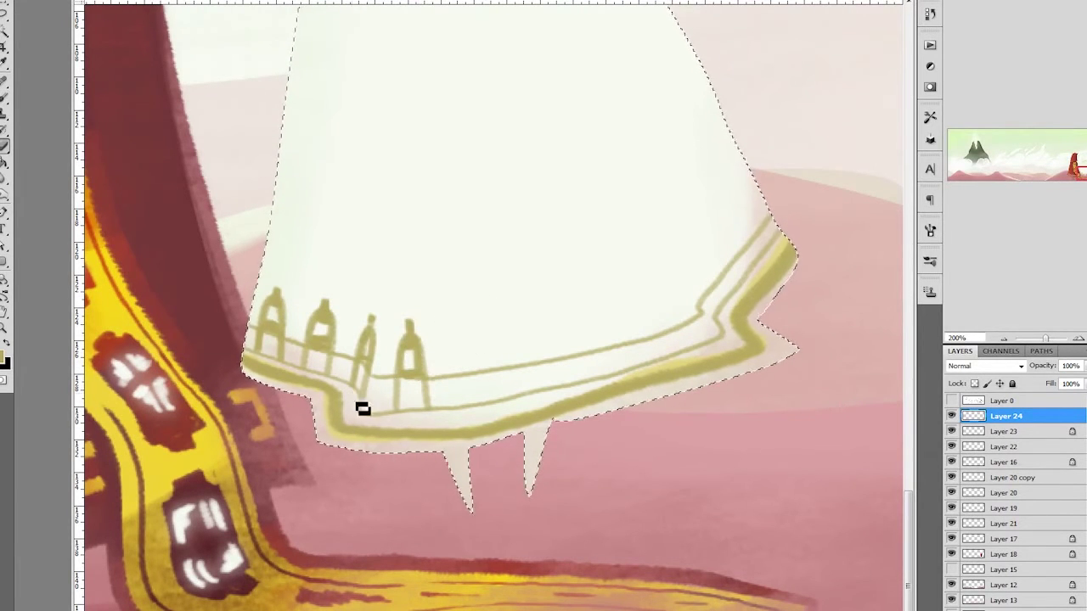
# Paint a row of olive arch motifs along the hem and hollow out a filled one
pyautogui.moveTo(449, 406)
pyautogui.mouseDown()
pyautogui.moveTo(459, 371)
pyautogui.moveTo(551, 359)
pyautogui.moveTo(556, 387)
pyautogui.moveTo(611, 344)
pyautogui.moveTo(592, 306)
pyautogui.mouseUp()
pyautogui.moveTo(656, 346); pyautogui.dragTo(651, 291)
pyautogui.moveTo(720, 316)
pyautogui.mouseDown()
pyautogui.moveTo(722, 271)
pyautogui.moveTo(710, 260)
pyautogui.moveTo(747, 217)
pyautogui.mouseUp()
pyautogui.moveTo(747, 217); pyautogui.dragTo(737, 204)
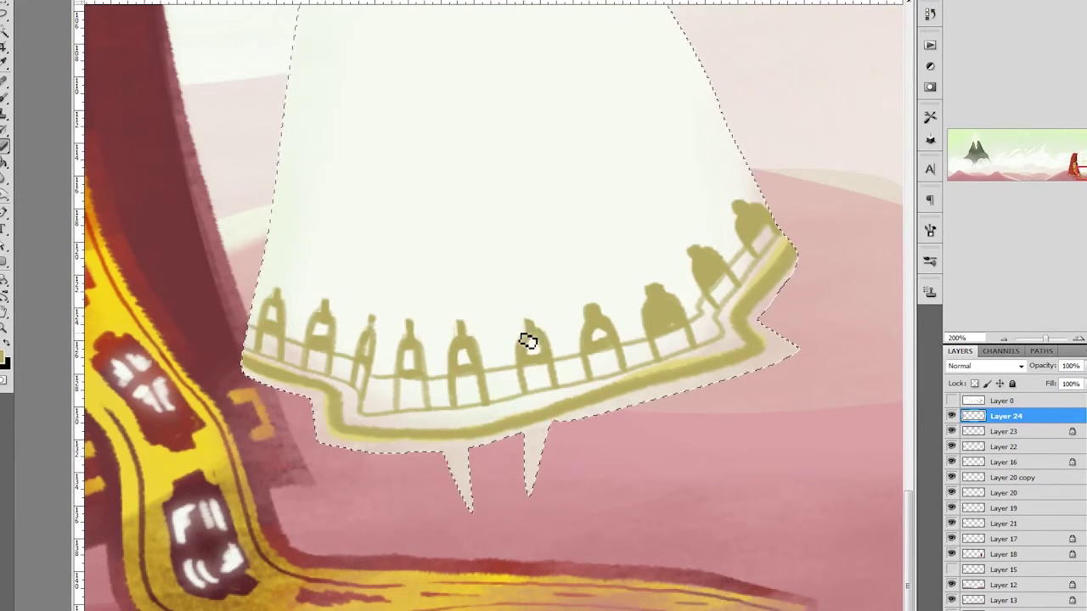
pyautogui.moveTo(649, 321); pyautogui.dragTo(664, 305)
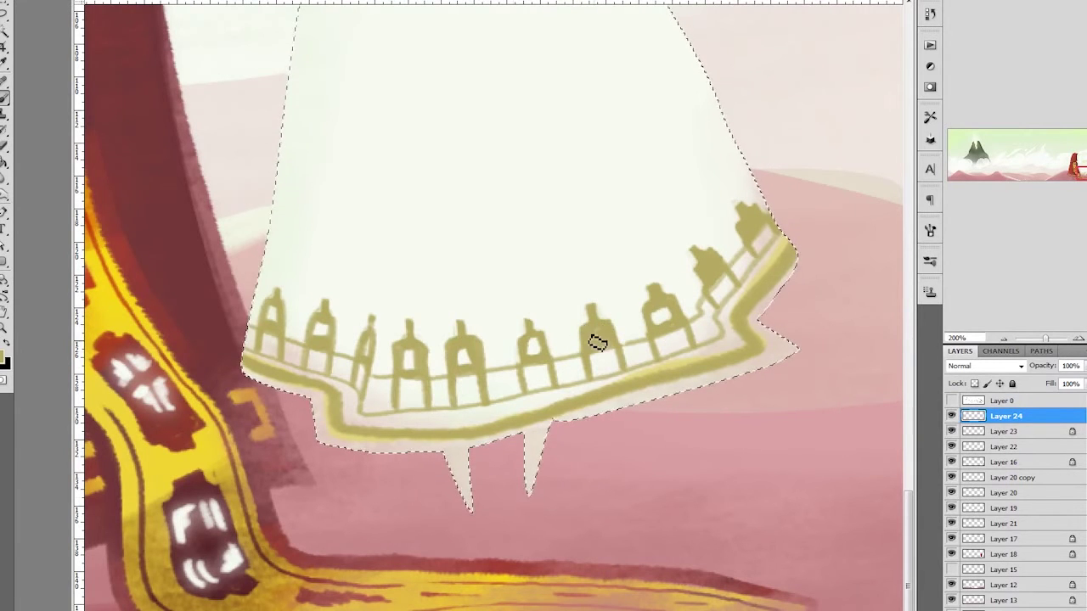
# Paint a curved olive line and triangle motif above the hem
pyautogui.hotkey('ctrl', '-')
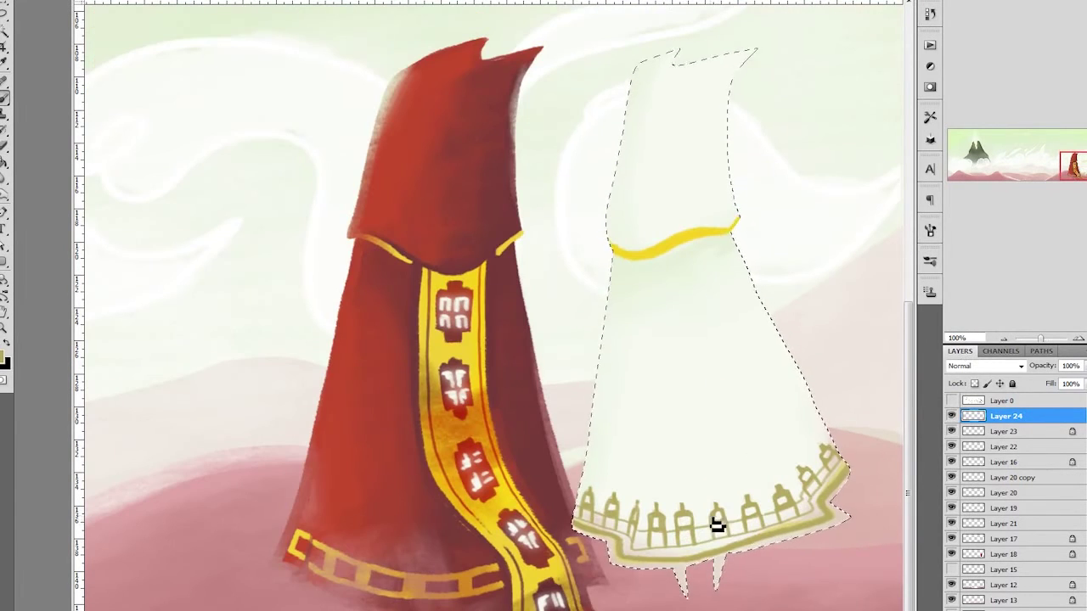
pyautogui.hotkey('ctrl', 'd')
pyautogui.hotkey('ctrl', 'shift', 'd')
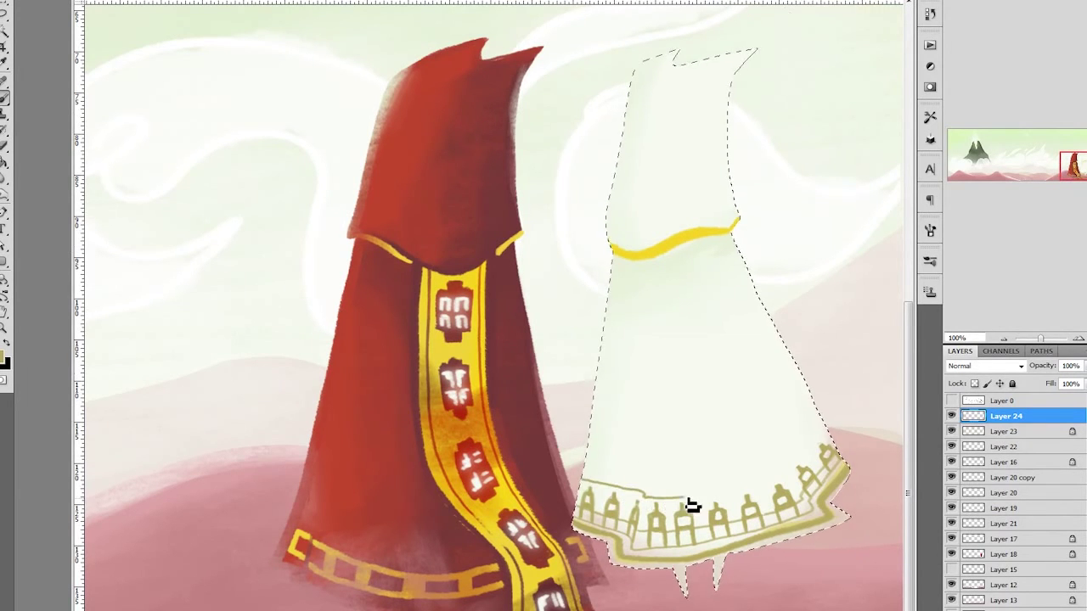
pyautogui.moveTo(589, 481)
pyautogui.mouseDown()
pyautogui.moveTo(736, 488)
pyautogui.moveTo(820, 444)
pyautogui.moveTo(762, 478)
pyautogui.moveTo(621, 495)
pyautogui.moveTo(836, 439)
pyautogui.mouseUp()
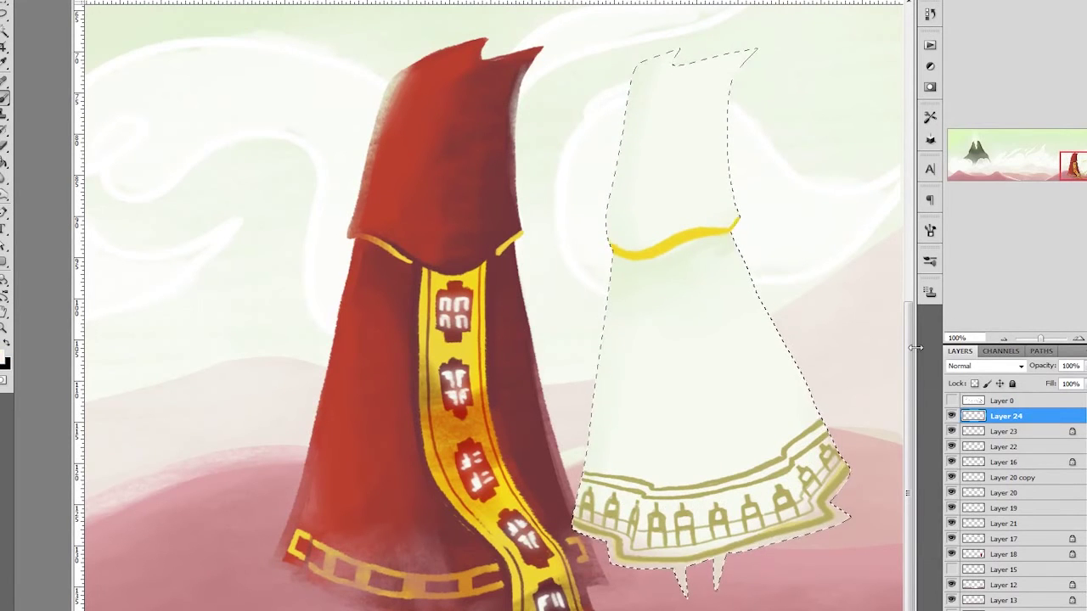
pyautogui.moveTo(592, 445); pyautogui.dragTo(811, 397)
pyautogui.moveTo(600, 442)
pyautogui.mouseDown()
pyautogui.moveTo(655, 429)
pyautogui.moveTo(713, 448)
pyautogui.moveTo(808, 392)
pyautogui.mouseUp()
# Paint a row of olive diamond motifs above the hem and a stroke on the cloak's left edge
pyautogui.moveTo(677, 450); pyautogui.dragTo(691, 419)
pyautogui.moveTo(633, 443)
pyautogui.mouseDown()
pyautogui.moveTo(642, 388)
pyautogui.moveTo(650, 426)
pyautogui.mouseUp()
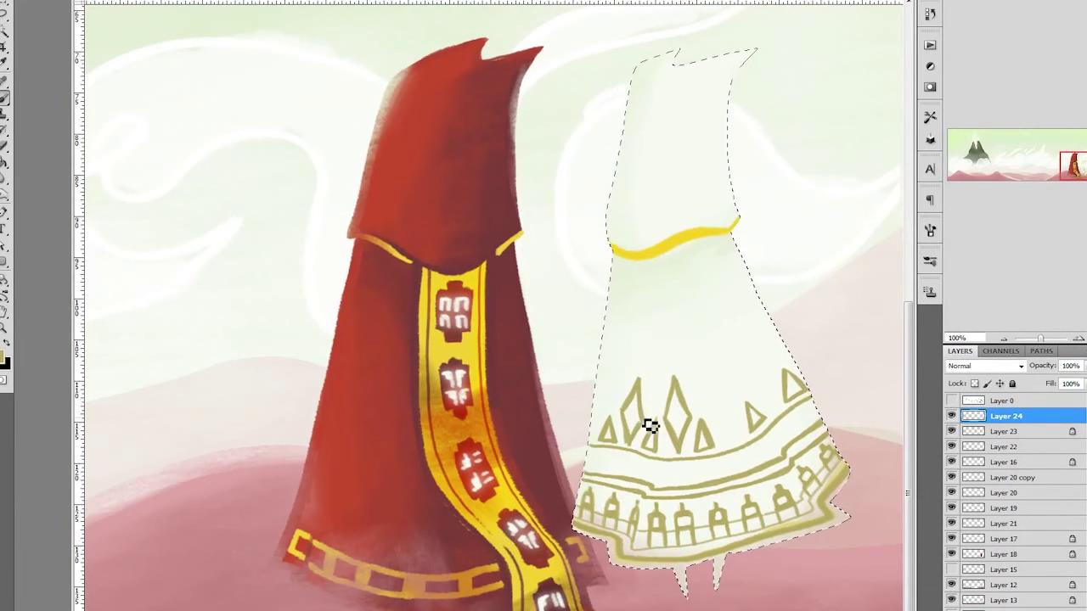
pyautogui.moveTo(713, 445)
pyautogui.mouseDown()
pyautogui.moveTo(737, 436)
pyautogui.moveTo(769, 382)
pyautogui.moveTo(752, 359)
pyautogui.mouseUp()
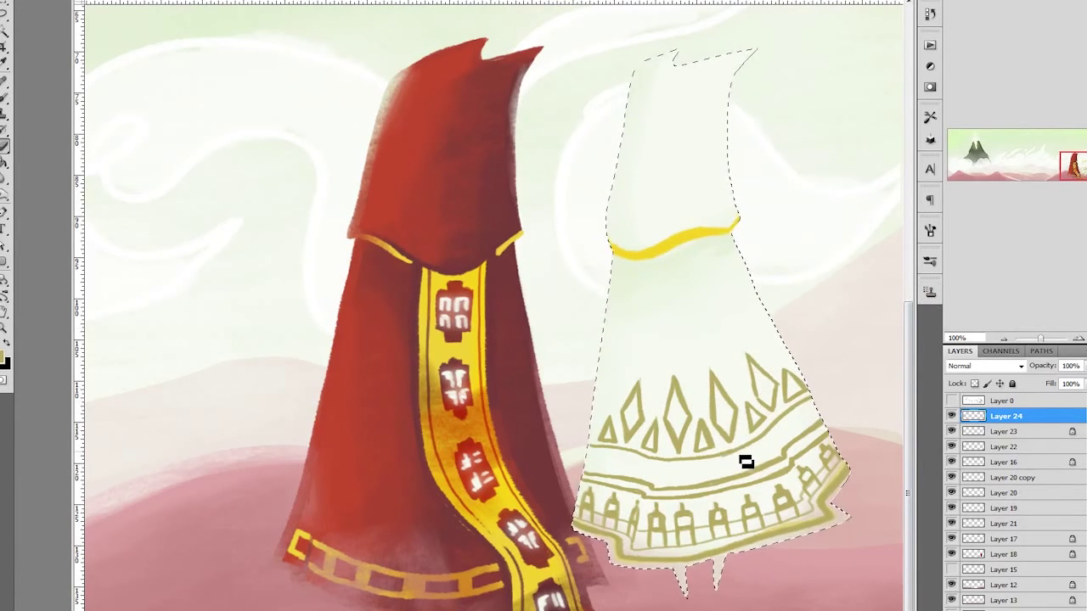
pyautogui.moveTo(597, 438); pyautogui.dragTo(599, 373)
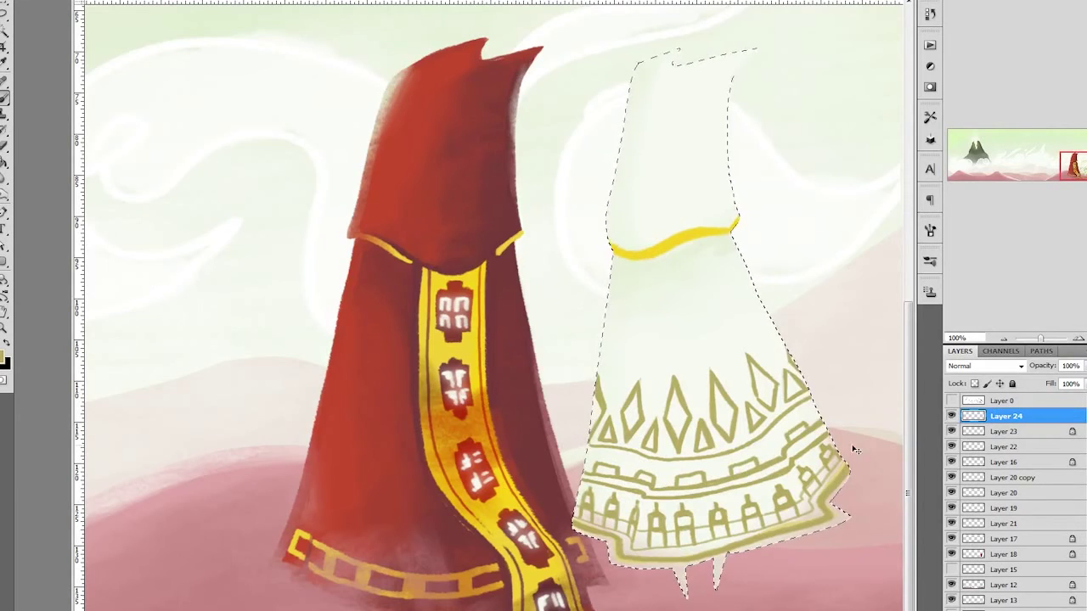
# Lock Layer 24 transparency, recolour the collar band olive, and thin it to a line
pyautogui.click(1004, 338)
pyautogui.click(1004, 339)
pyautogui.click(974, 383)
pyautogui.moveTo(815, 429)
pyautogui.mouseDown()
pyautogui.moveTo(766, 454)
pyautogui.moveTo(810, 439)
pyautogui.mouseUp()
pyautogui.press('/')
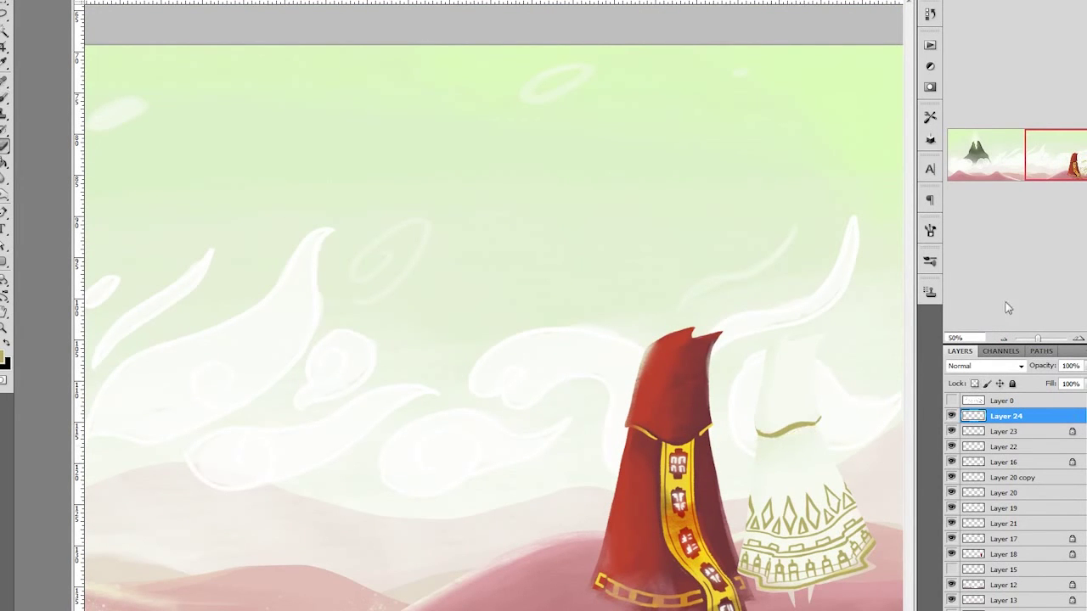
# Reshape the white robe's right edge, then outline a front stripe on a new layer
pyautogui.hotkey('alt', '[')
pyautogui.moveTo(825, 360); pyautogui.dragTo(861, 515)
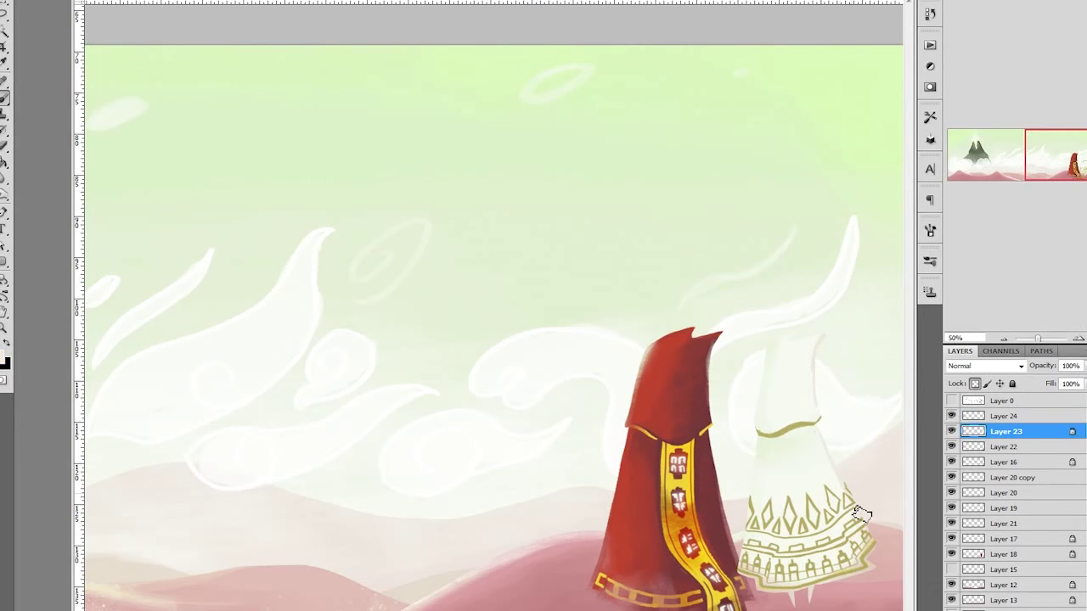
pyautogui.hotkey('ctrl', 'shift', 'alt', 'n')
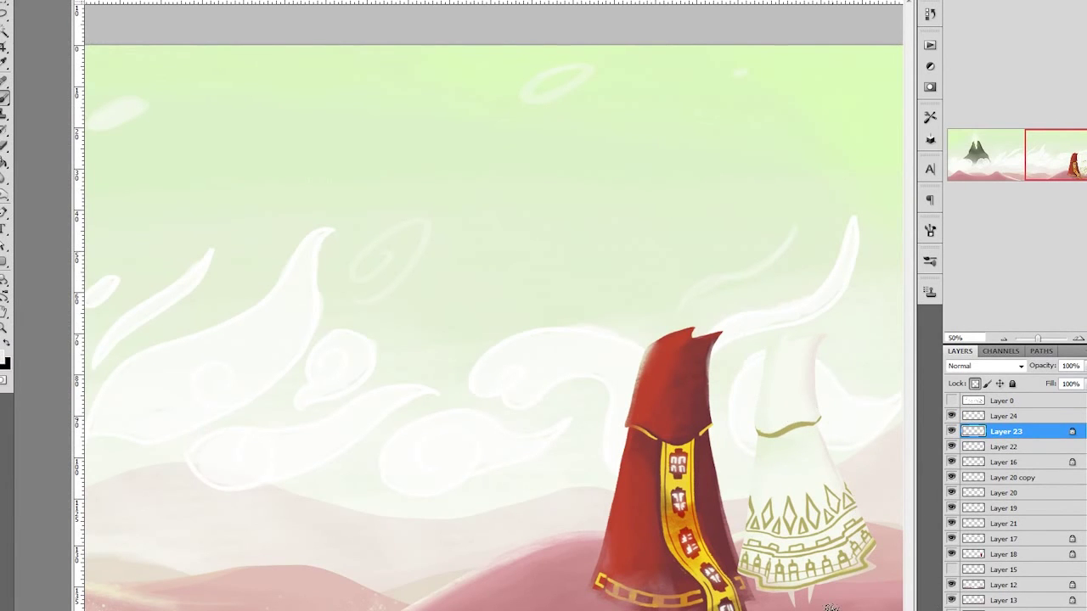
pyautogui.moveTo(785, 435); pyautogui.dragTo(795, 456)
pyautogui.click(875, 603)
pyautogui.click(812, 424)
pyautogui.click(785, 435)
pyautogui.doubleClick(864, 483)
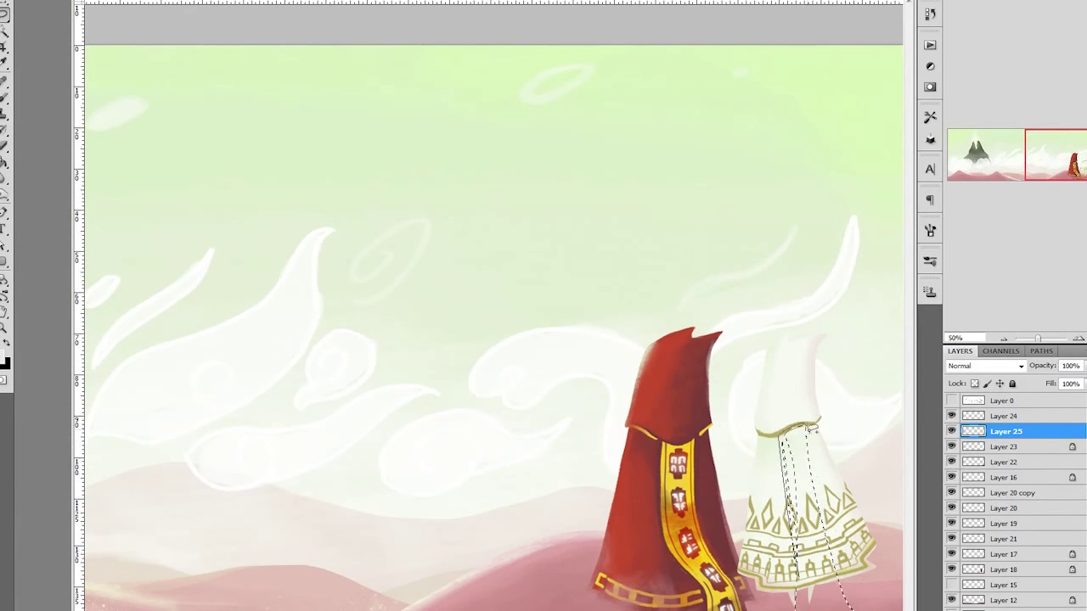
# Fill the stripe olive, move its layer above Layer 24, lock transparency, and deselect
pyautogui.press('g')
pyautogui.click(785, 454)
pyautogui.doubleClick(1048, 431)
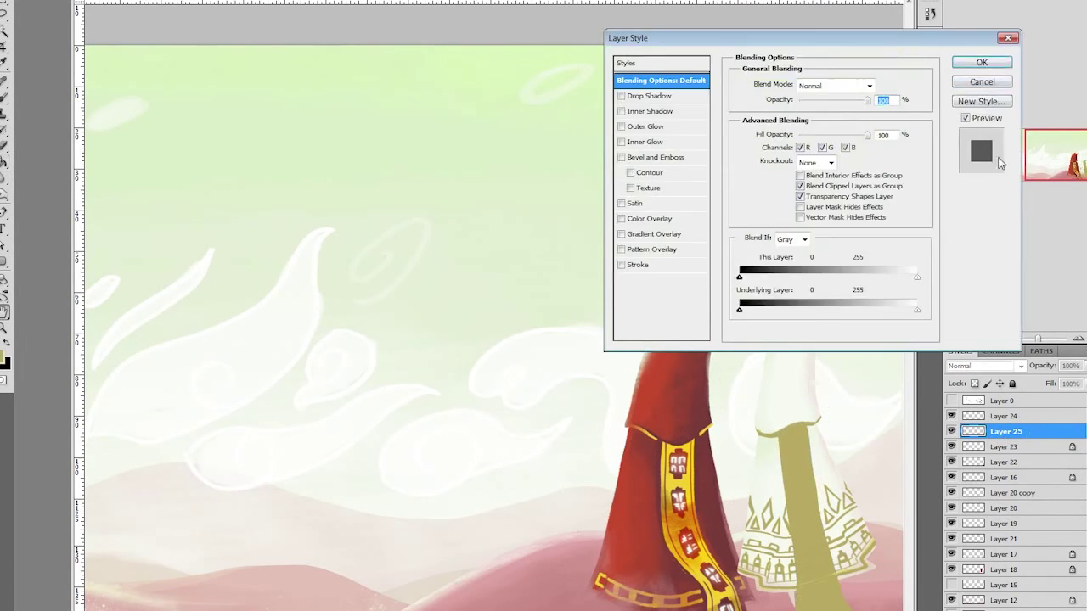
pyautogui.press('Escape')
pyautogui.hotkey('ctrl', ']')
pyautogui.press('/')
pyautogui.hotkey('ctrl', 'd')
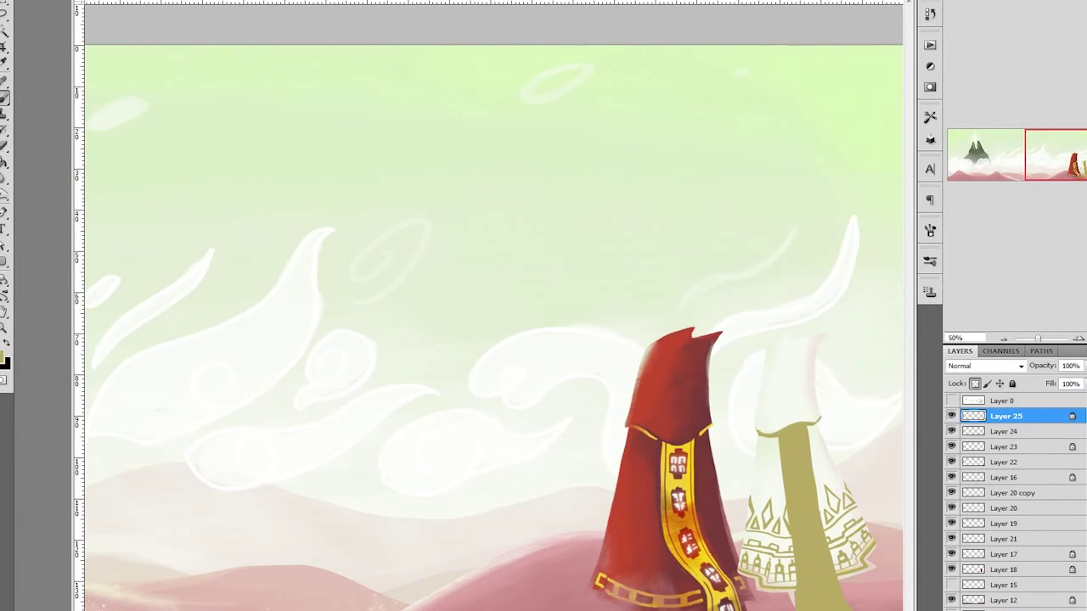
# Paint pale highlights along both edges of the olive stripe and pale marks down it
pyautogui.hotkey('ctrl', '+')
pyautogui.moveTo(743, 406); pyautogui.dragTo(762, 609)
pyautogui.moveTo(776, 402); pyautogui.dragTo(811, 609)
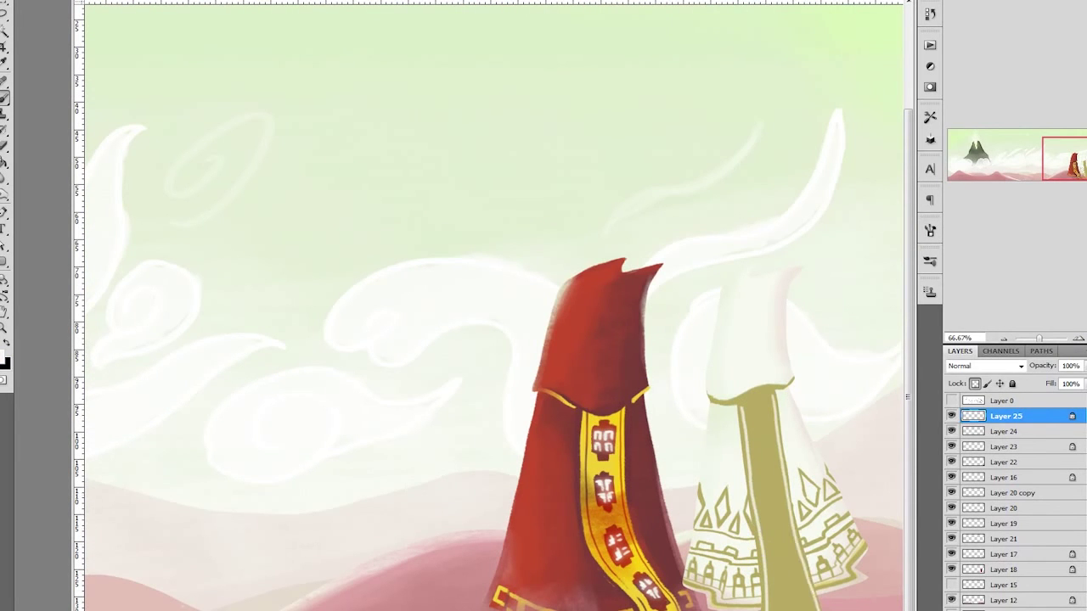
pyautogui.click(757, 408)
pyautogui.moveTo(758, 409); pyautogui.dragTo(794, 599)
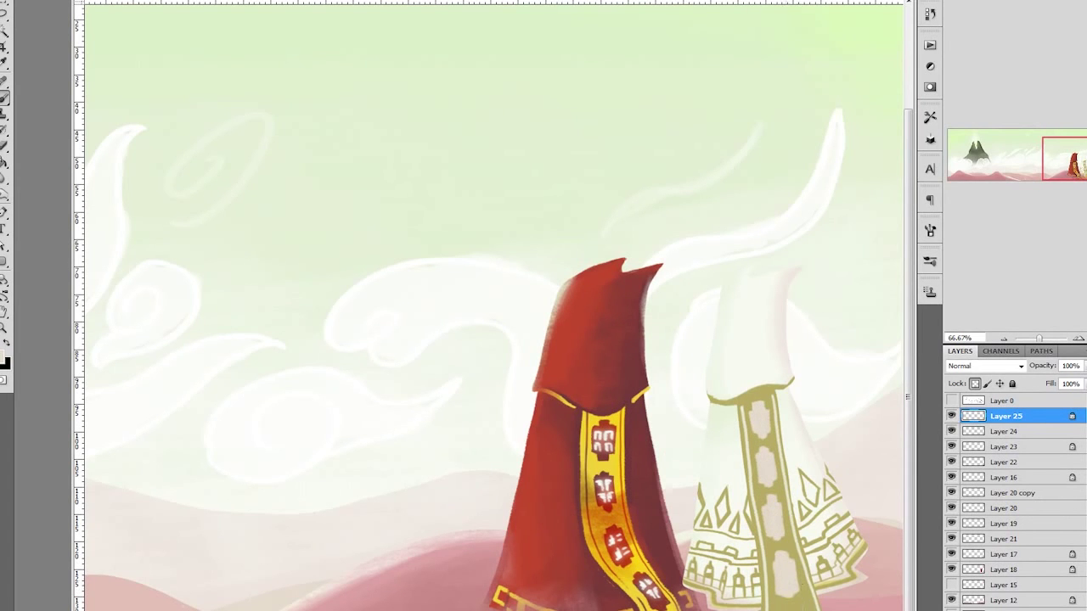
# Sample a pale colour and paint more motifs down the stripe on new Layer 26
pyautogui.keyDown('alt'); pyautogui.click(819, 201); pyautogui.keyUp('alt')
pyautogui.hotkey('ctrl', 'shift', 'alt', 'n')
pyautogui.moveTo(758, 411)
pyautogui.mouseDown()
pyautogui.moveTo(769, 481)
pyautogui.moveTo(784, 468)
pyautogui.moveTo(778, 529)
pyautogui.moveTo(798, 546)
pyautogui.moveTo(795, 577)
pyautogui.mouseUp()
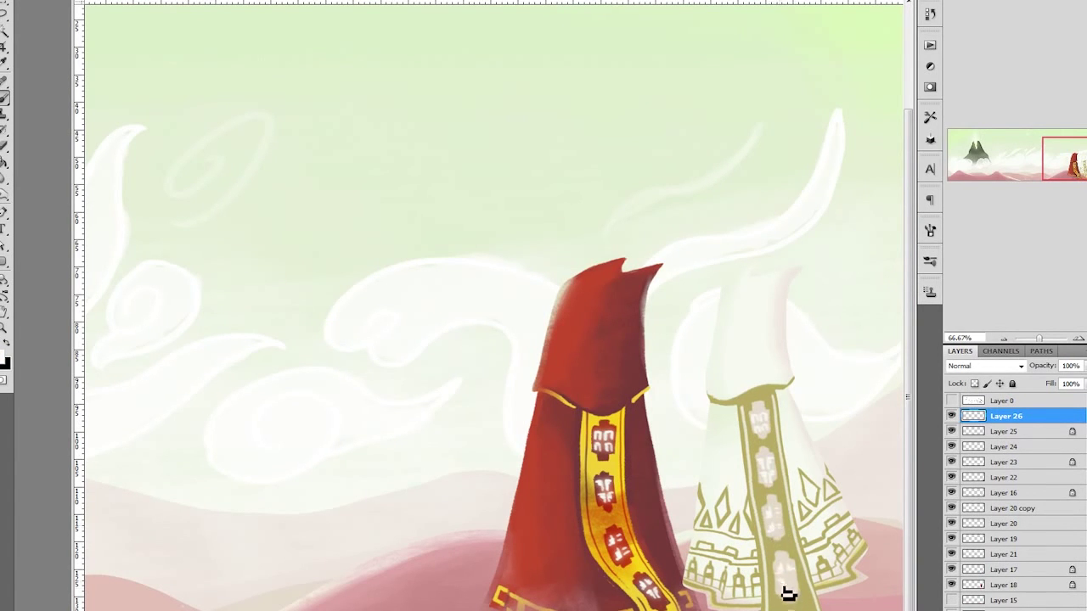
# Step down through the layers and bring Layer 22 to the top of the stack
pyautogui.hotkey('ctrl', '-')
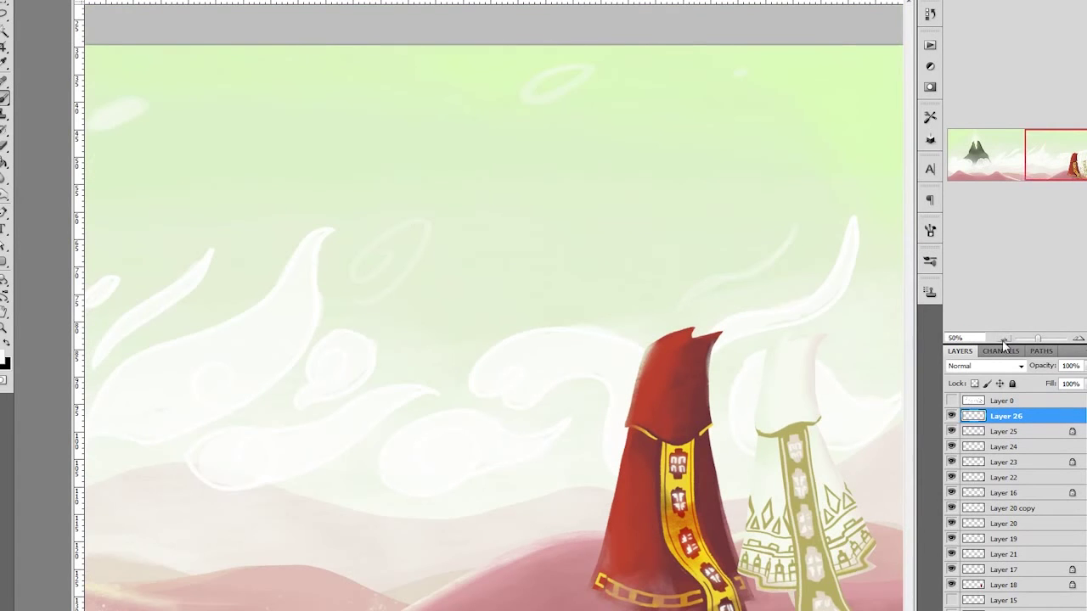
pyautogui.hotkey('alt', '[')
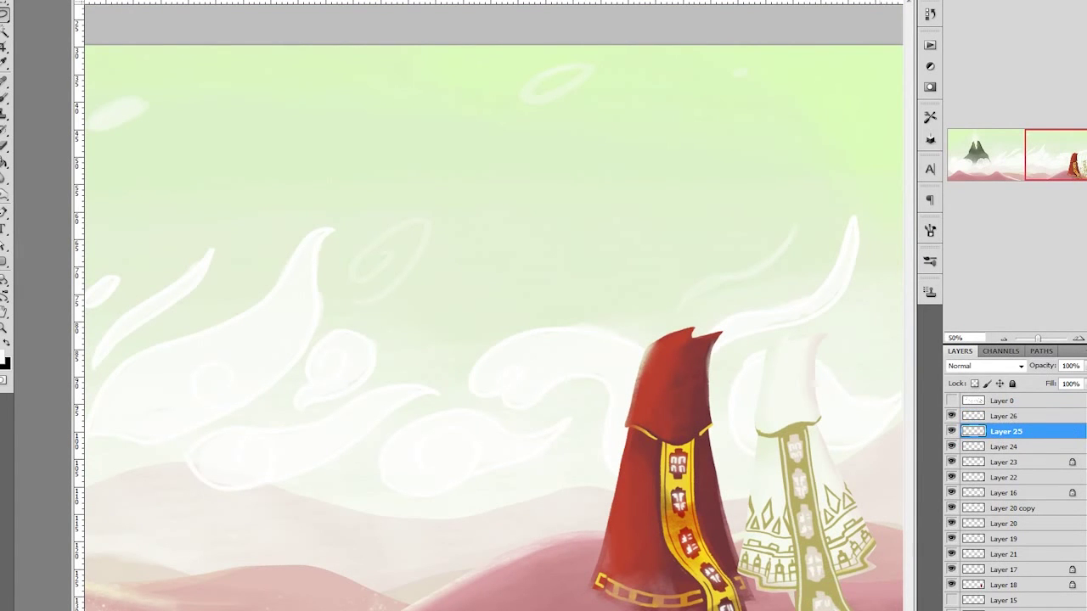
pyautogui.hotkey('alt', '[')
pyautogui.hotkey('alt', '[')
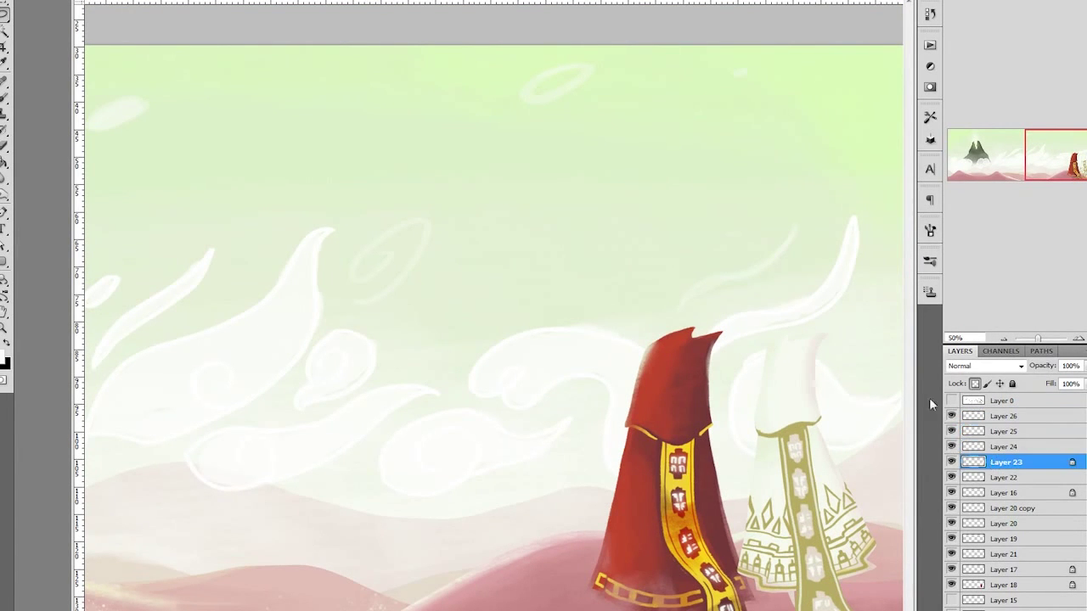
pyautogui.hotkey('alt', '[')
pyautogui.hotkey('ctrl', 'shift', ']')
# Try a pink tint on the white robe's top, then undo it
pyautogui.keyDown('alt'); pyautogui.click(552, 588); pyautogui.keyUp('alt')
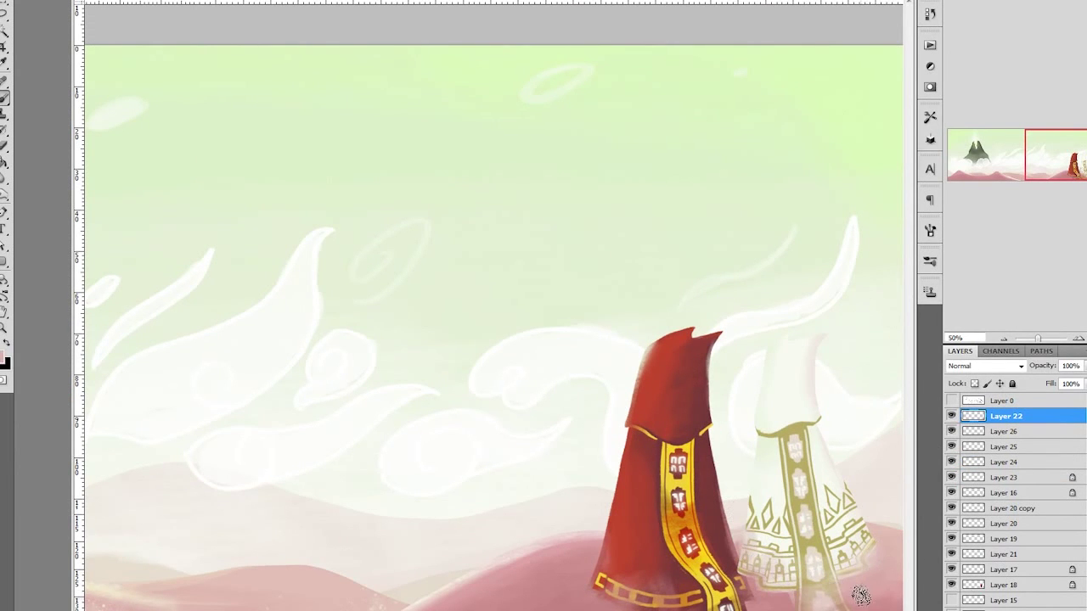
pyautogui.hotkey('alt', '[')
pyautogui.hotkey('alt', '[')
pyautogui.hotkey('alt', '[')
pyautogui.moveTo(788, 351); pyautogui.dragTo(808, 373)
pyautogui.hotkey('ctrl', 'z')
# Duplicate the Layer 26 stripe motifs, zoom out, and select Layer 23
pyautogui.hotkey('alt', ']')
pyautogui.hotkey('alt', ']')
pyautogui.hotkey('alt', ']')
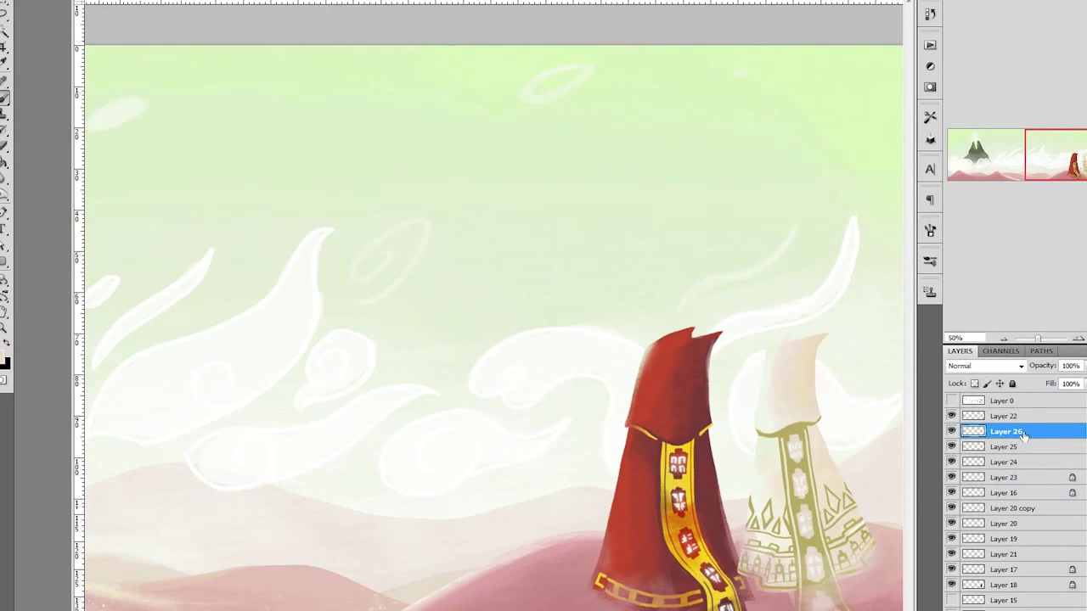
pyautogui.hotkey('ctrl', 'j')
pyautogui.hotkey('ctrl', '-')
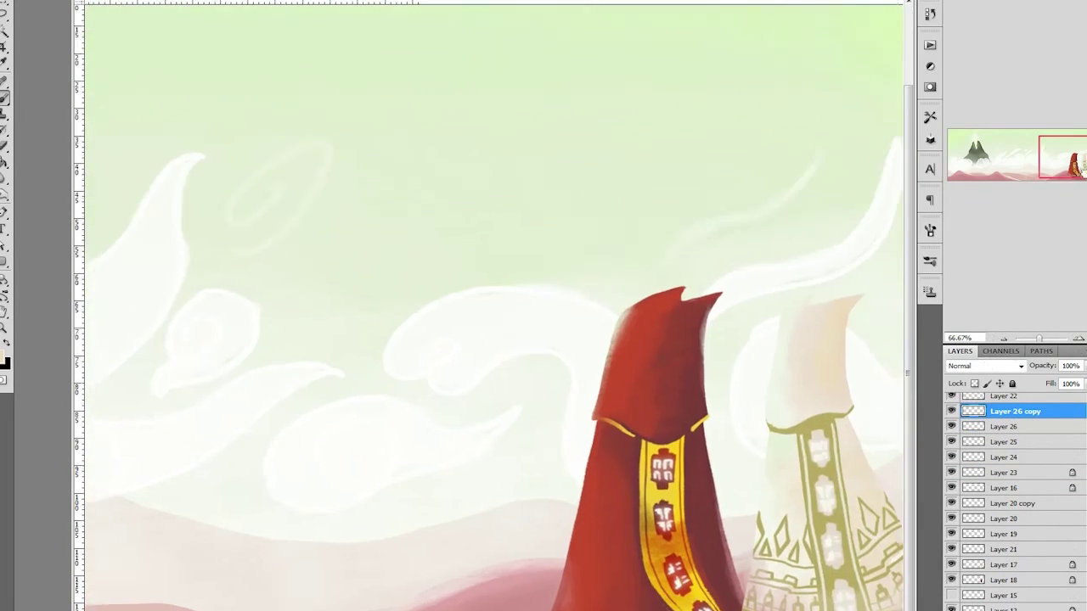
pyautogui.hotkey('ctrl', '-')
pyautogui.click(1017, 474)
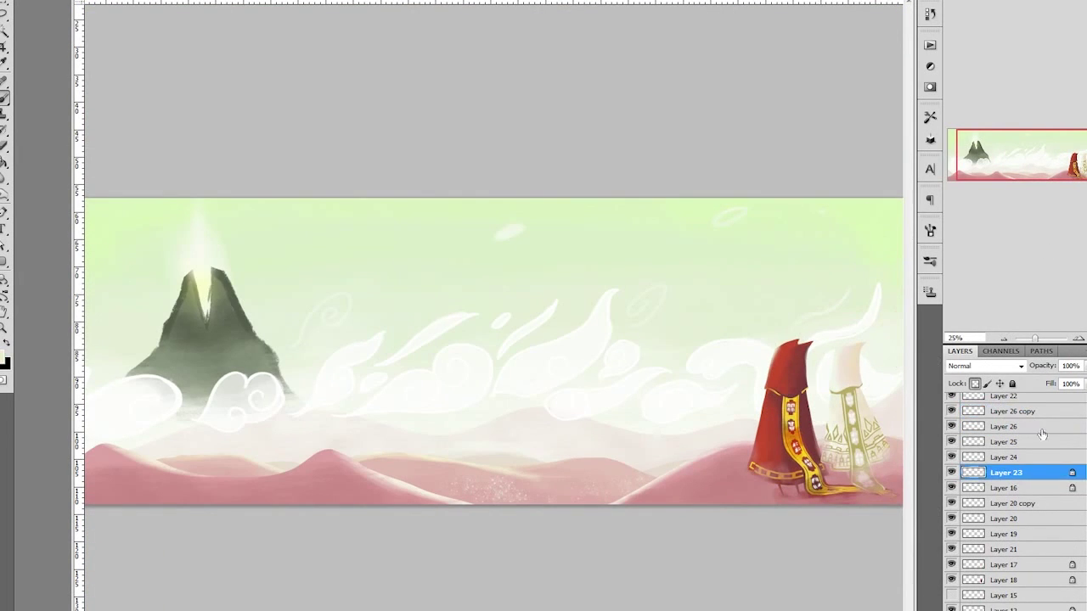
# Sample the robed figure's colour on Layer 25 and zoom in on the two figures
pyautogui.scroll(-3, 1037, 431)
pyautogui.scroll(3, 984, 508)
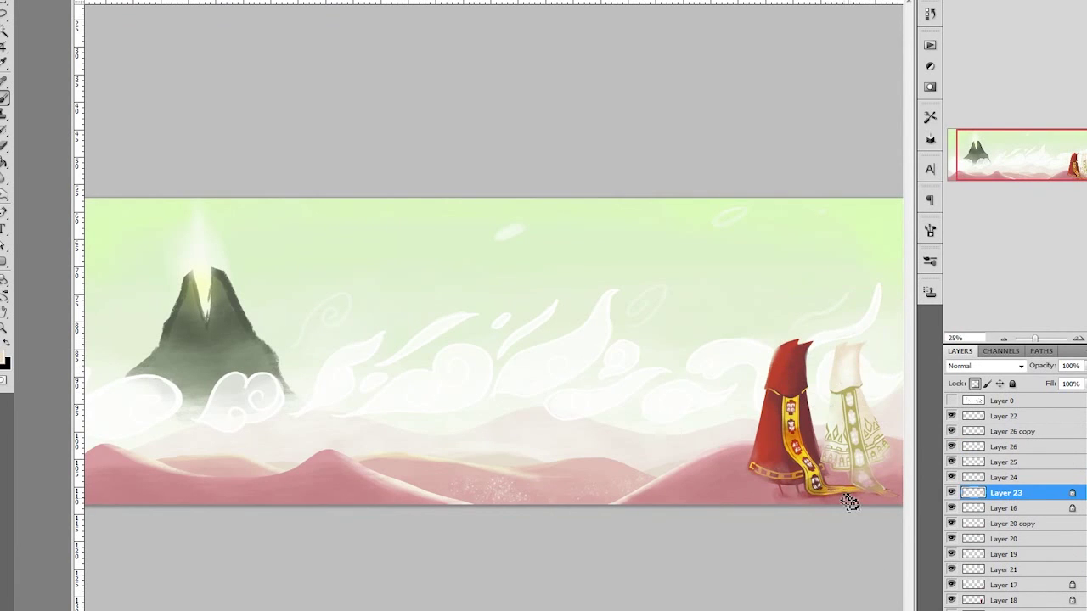
pyautogui.click(1006, 462)
pyautogui.keyDown('alt'); pyautogui.click(858, 383); pyautogui.keyUp('alt')
pyautogui.click(6, 364)
pyautogui.press('Return')
pyautogui.hotkey('alt', '[')
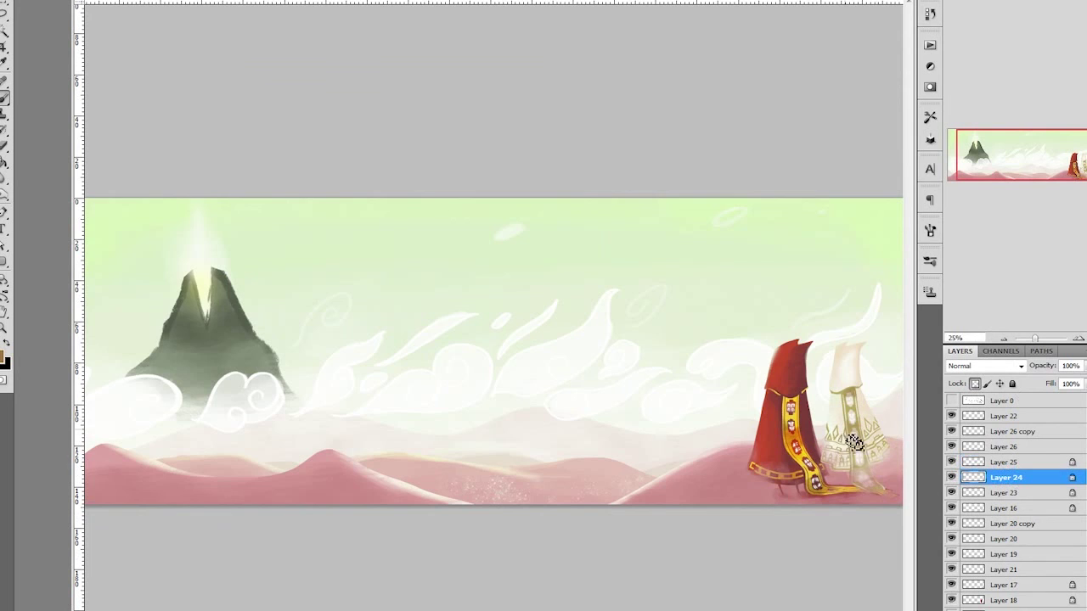
pyautogui.hotkey('ctrl', '+')
pyautogui.hotkey('ctrl', '+')
pyautogui.hotkey('ctrl', '+')
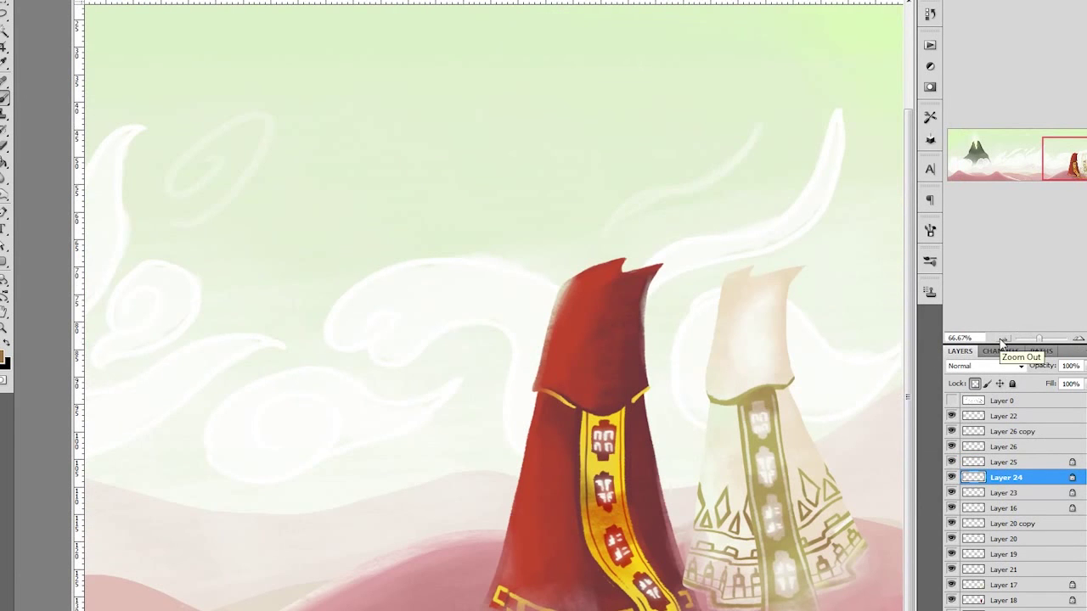
# Group the selected figure layers and name the group 'transcendence'
pyautogui.keyDown('shift'); pyautogui.click(1013, 499); pyautogui.keyUp('shift')
pyautogui.hotkey('ctrl', 'g')
pyautogui.doubleClick(976, 416)
pyautogui.write('transcendence')
pyautogui.press('Return')
# Group the red figure's layers as 'Red', collapse it, and zoom out to the whole banner
pyautogui.click(965, 416)
pyautogui.hotkey('ctrl', 'g')
pyautogui.doubleClick(1002, 416)
pyautogui.write('Red')
pyautogui.press('Return')
pyautogui.click(952, 465)
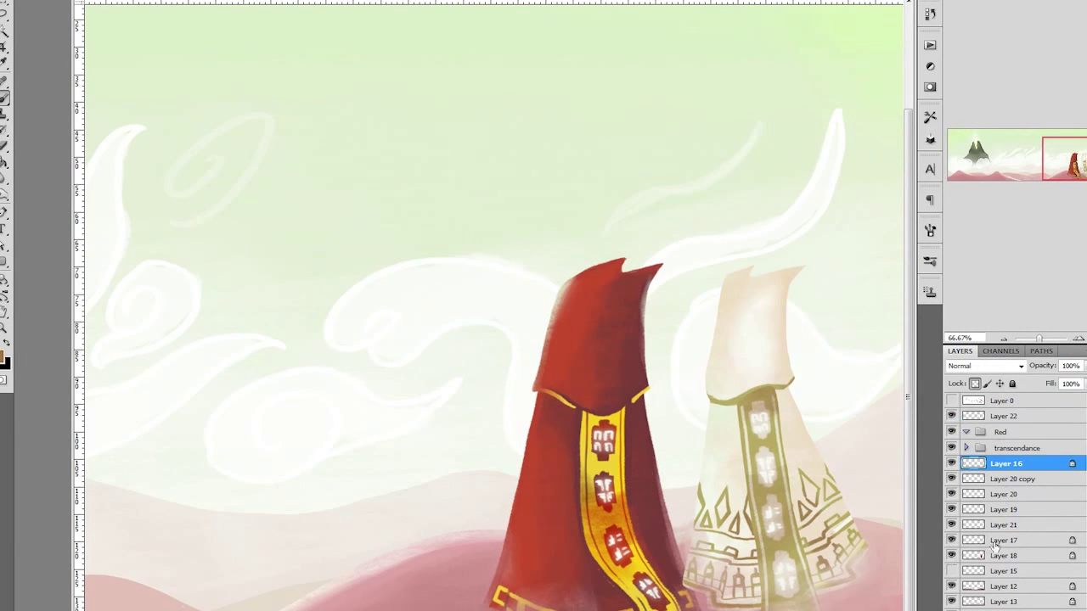
pyautogui.click(965, 432)
pyautogui.hotkey('ctrl', '-')
pyautogui.hotkey('ctrl', 'shift', 'g')
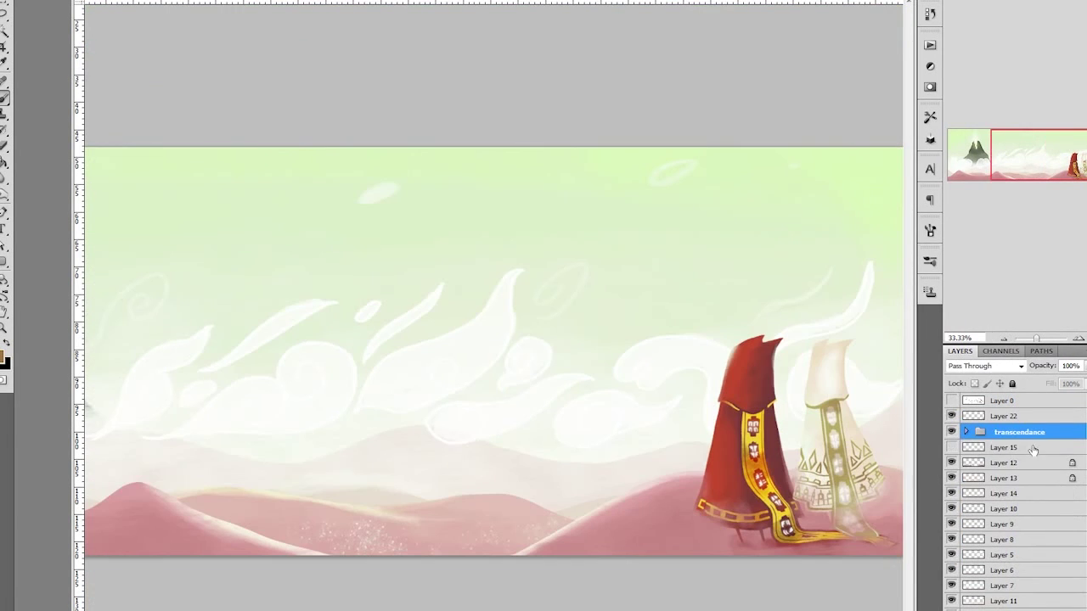
pyautogui.hotkey('ctrl', 'z')
pyautogui.hotkey('ctrl', '-')
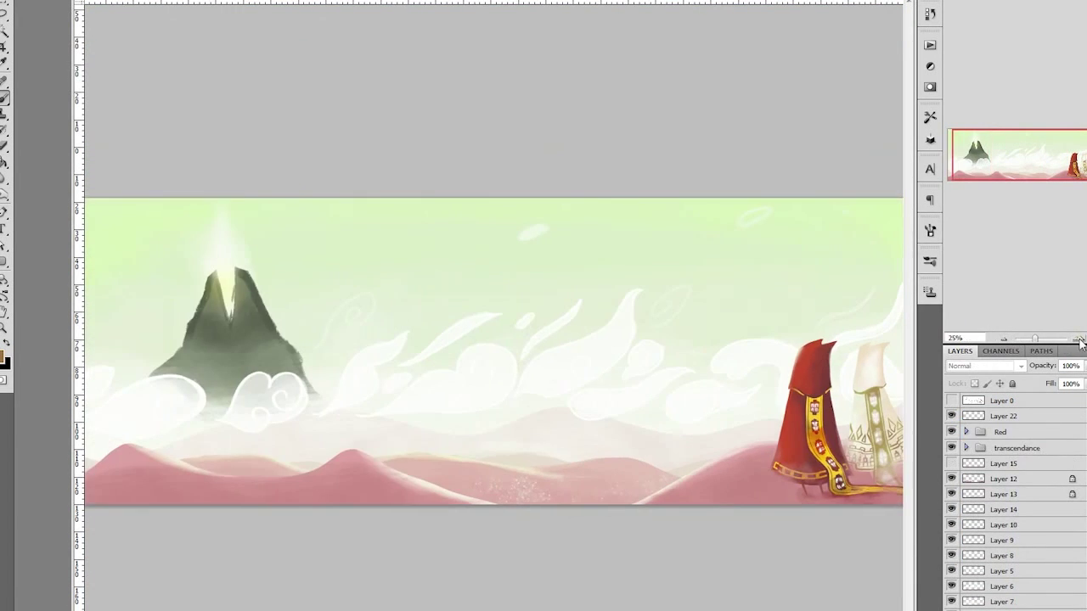
# Zoom to 100% on the dunes, add new Layer 27, and set the foreground to yellow
pyautogui.click(1003, 338)
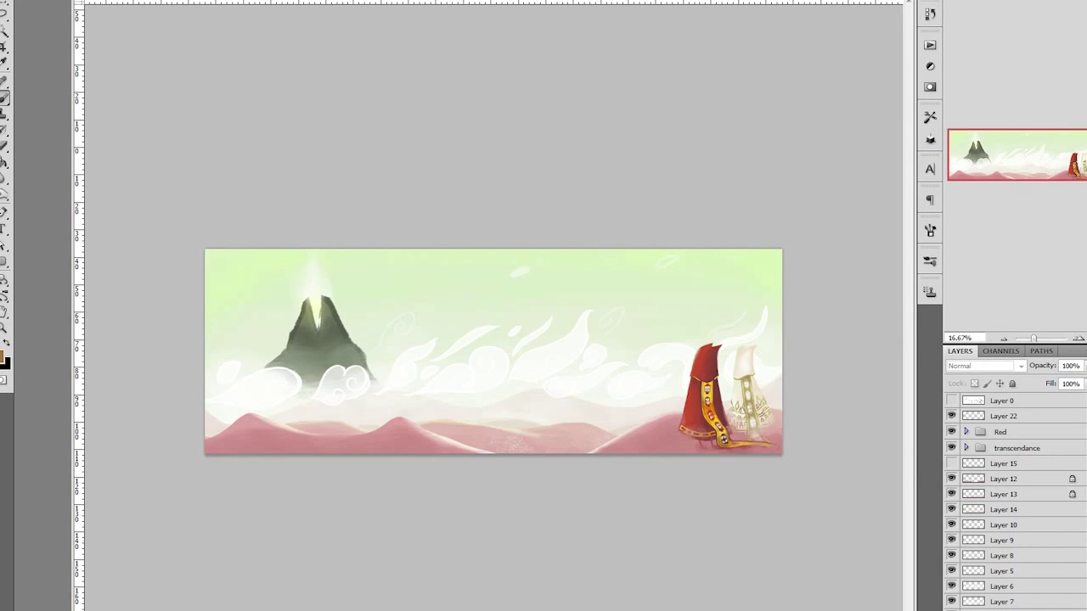
pyautogui.hotkey('ctrl', '1')
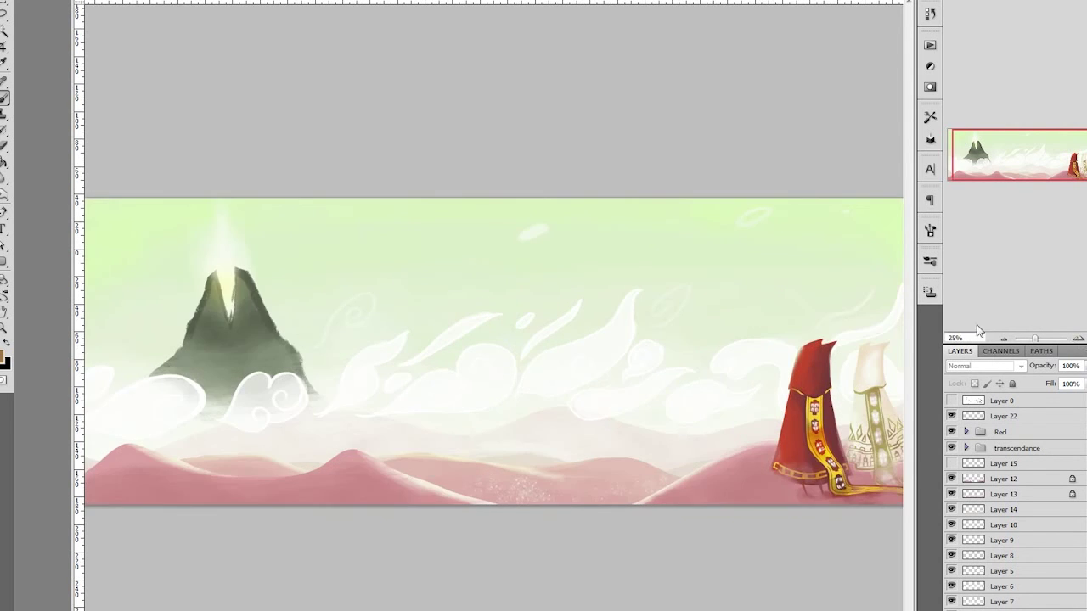
pyautogui.hotkey('ctrl', 'shift', 'alt', 'n')
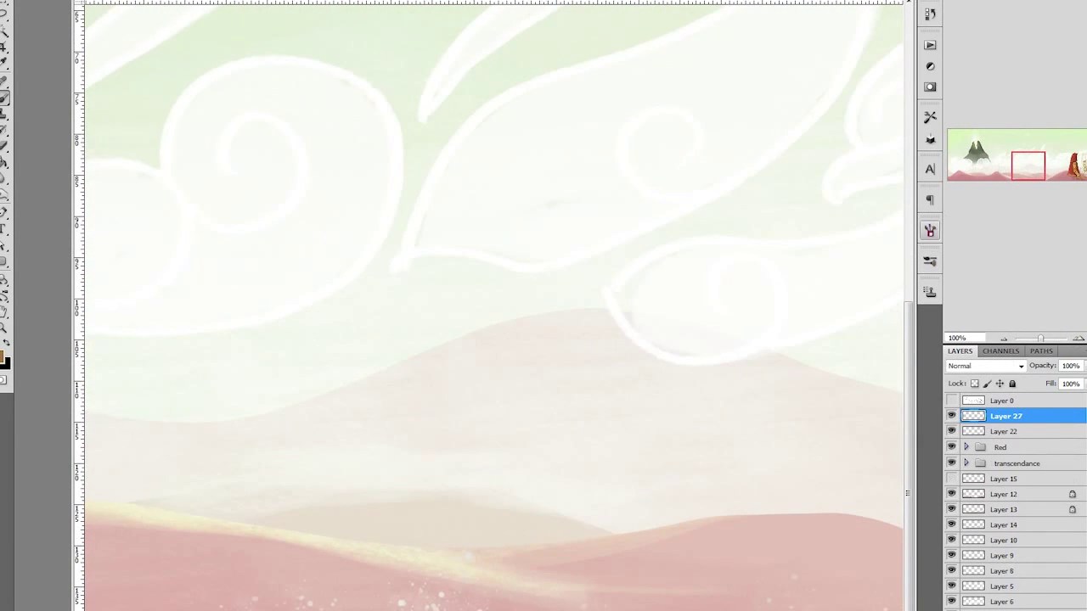
pyautogui.keyDown('alt'); pyautogui.click(431, 131); pyautogui.keyUp('alt')
pyautogui.click(4, 362)
pyautogui.click(376, 121)
pyautogui.click(568, 87)
# Brush a small yellow mark on the dunes, then hide Layer 27 and zoom out
pyautogui.moveTo(501, 451)
pyautogui.mouseDown()
pyautogui.moveTo(530, 499)
pyautogui.moveTo(547, 467)
pyautogui.moveTo(527, 456)
pyautogui.mouseUp()
pyautogui.rightClick(129, 85)
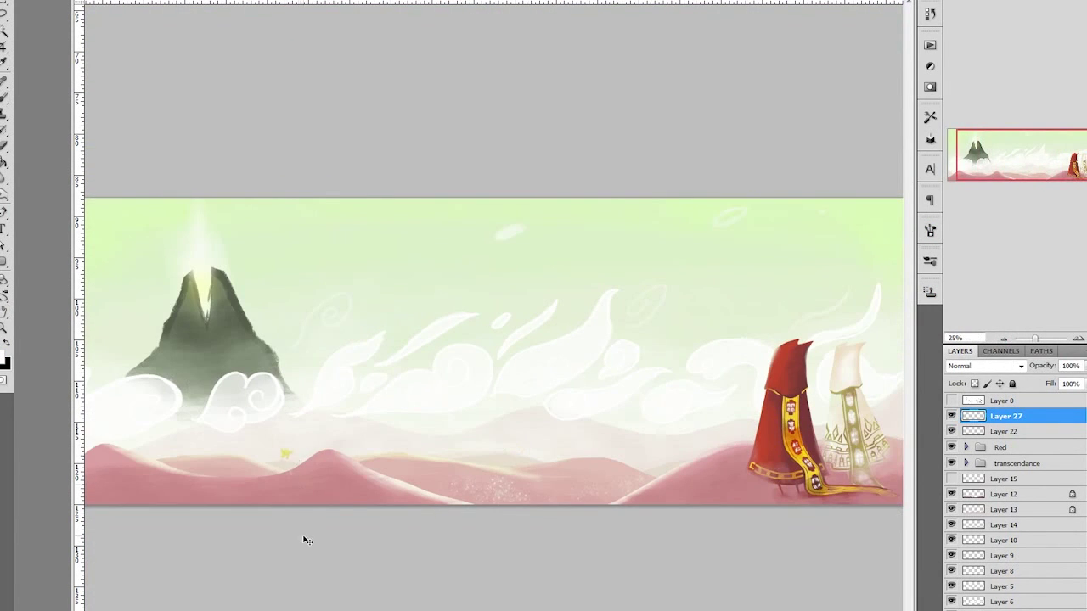
pyautogui.click(950, 416)
pyautogui.hotkey('ctrl', '-')
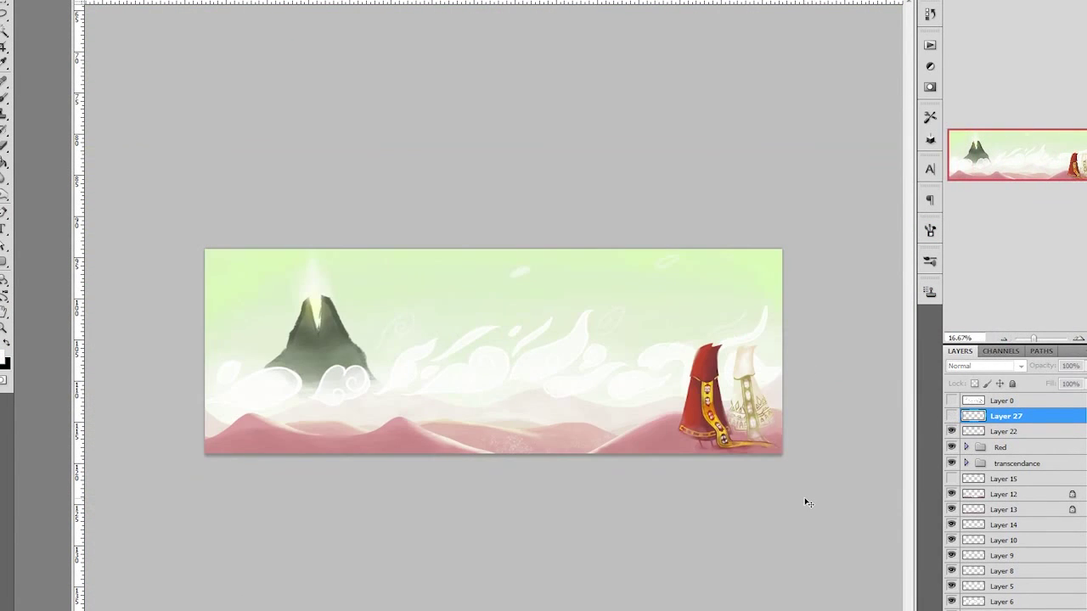
# Paste the website address as a white type watermark in the lower-left corner and nudge it into place
pyautogui.click(228, 452)
pyautogui.hotkey('ctrl', 'v')
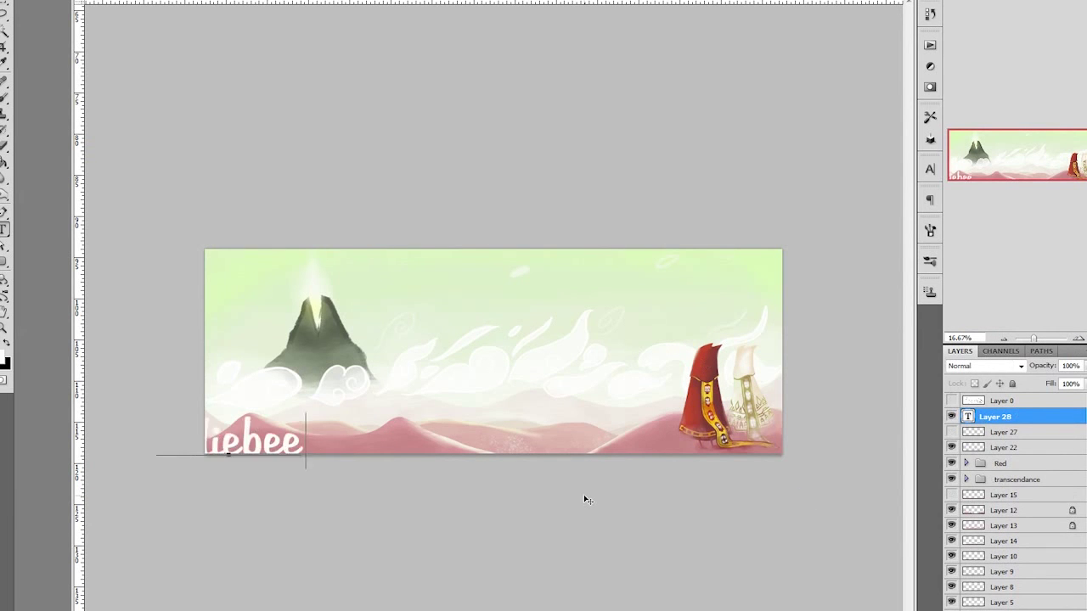
pyautogui.hotkey('ctrl', 'Return')
pyautogui.moveTo(248, 452); pyautogui.dragTo(253, 443)
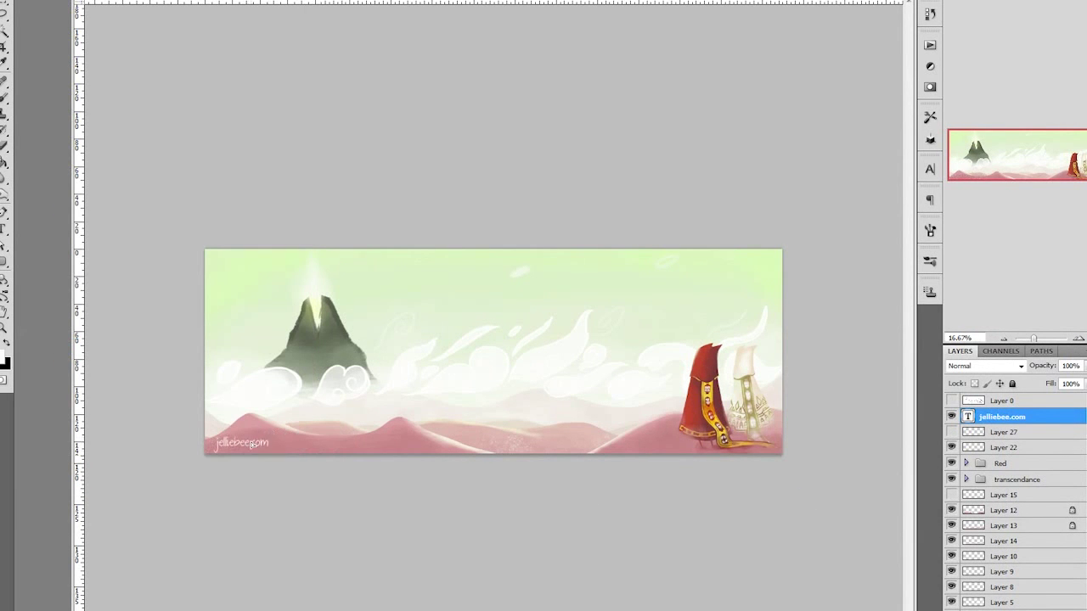